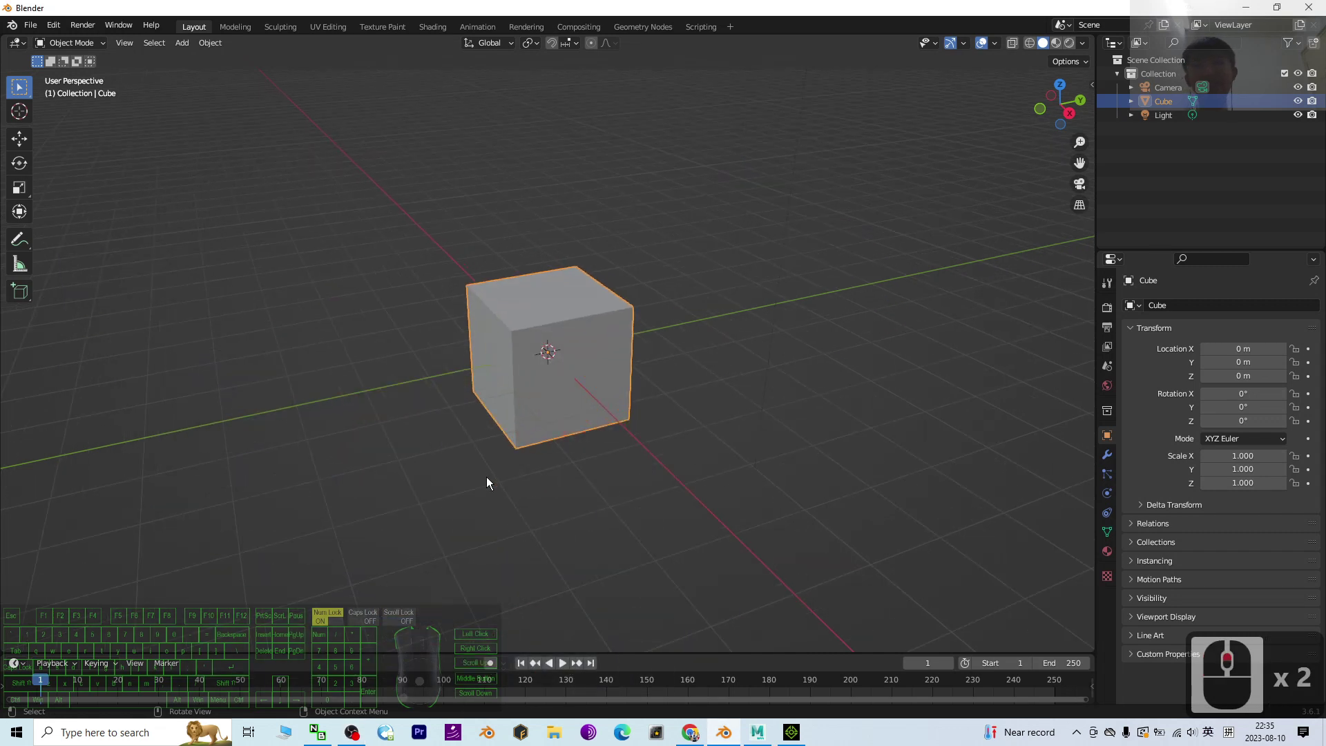
- Switch to the UV Editing workspace, widen and zoom the 3D view, and show the cube's material settings
middle_click_drag(488, 482, 565, 477)
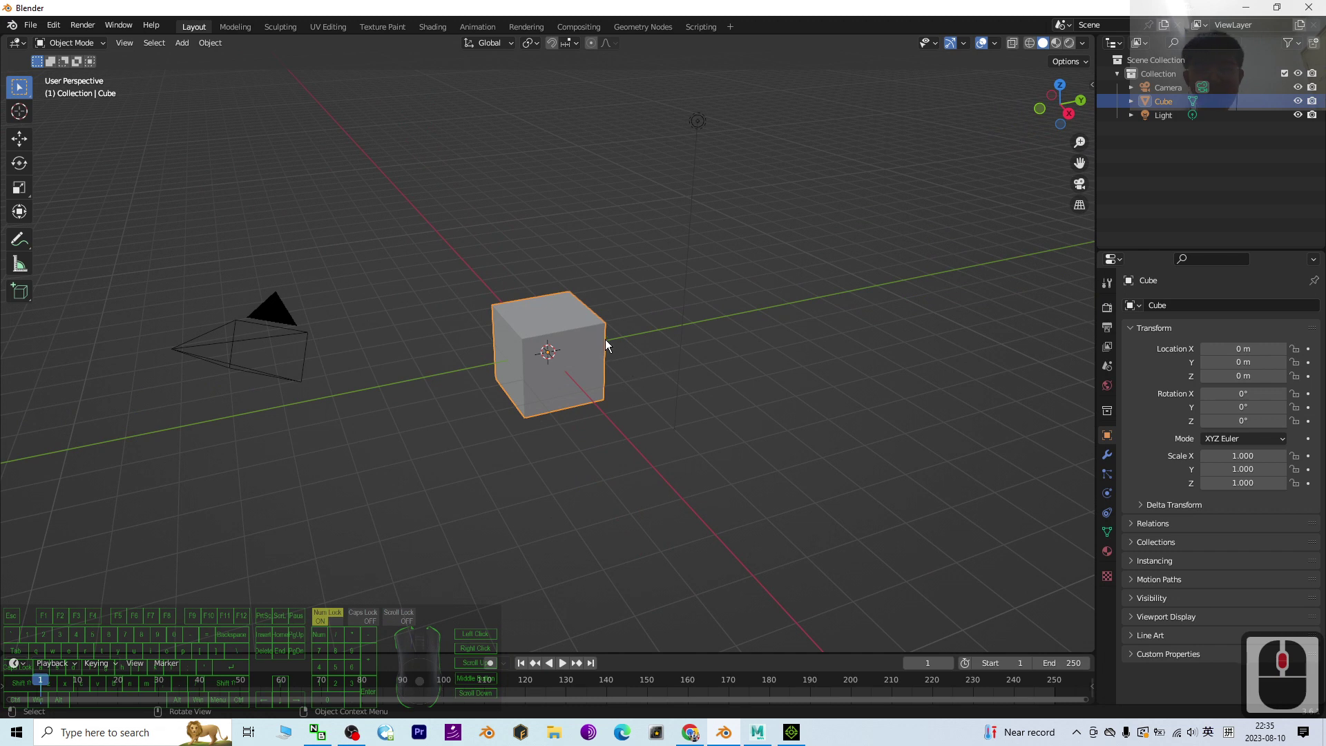
mouse_move(577, 400)
middle_mouse_down()
mouse_move(602, 398)
mouse_move(580, 398)
middle_mouse_up()
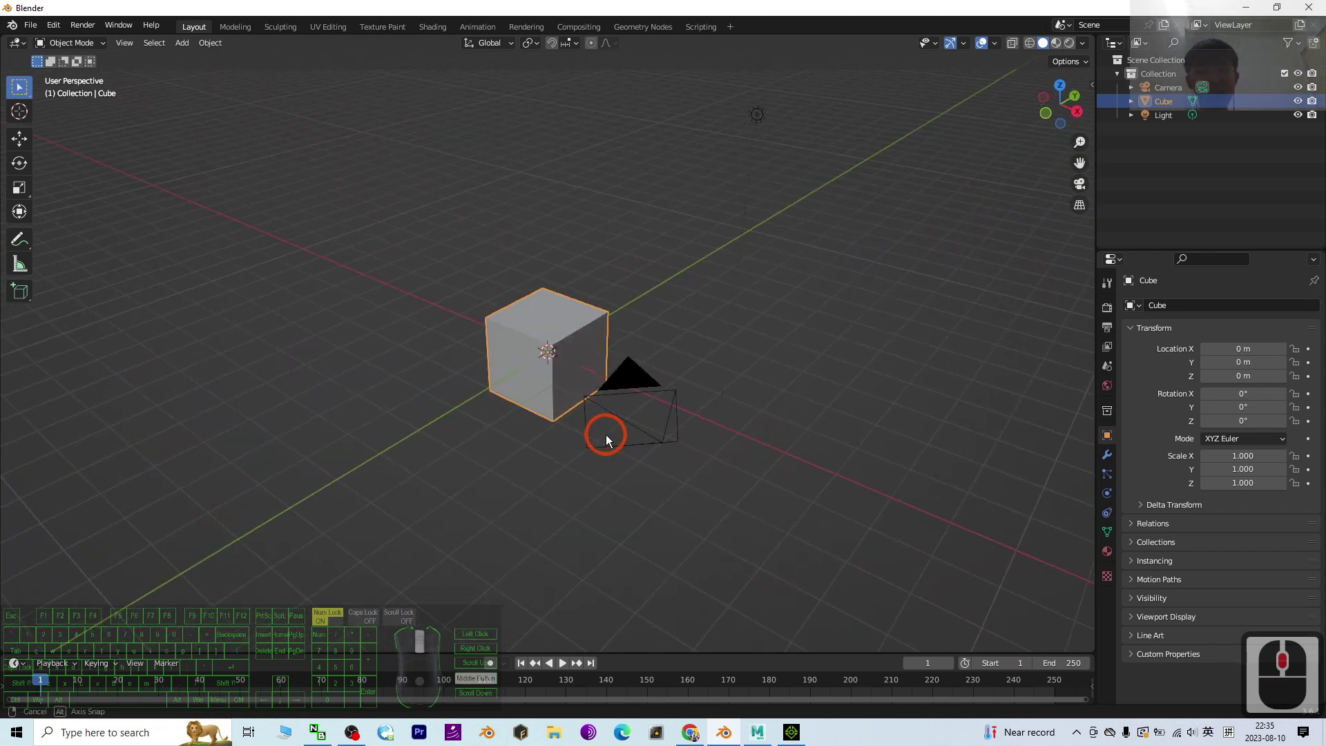
mouse_move(607, 435)
middle_mouse_down()
mouse_move(560, 452)
mouse_move(553, 353)
mouse_move(633, 364)
mouse_move(624, 320)
middle_mouse_up()
scroll(553, 353, "up", 6)
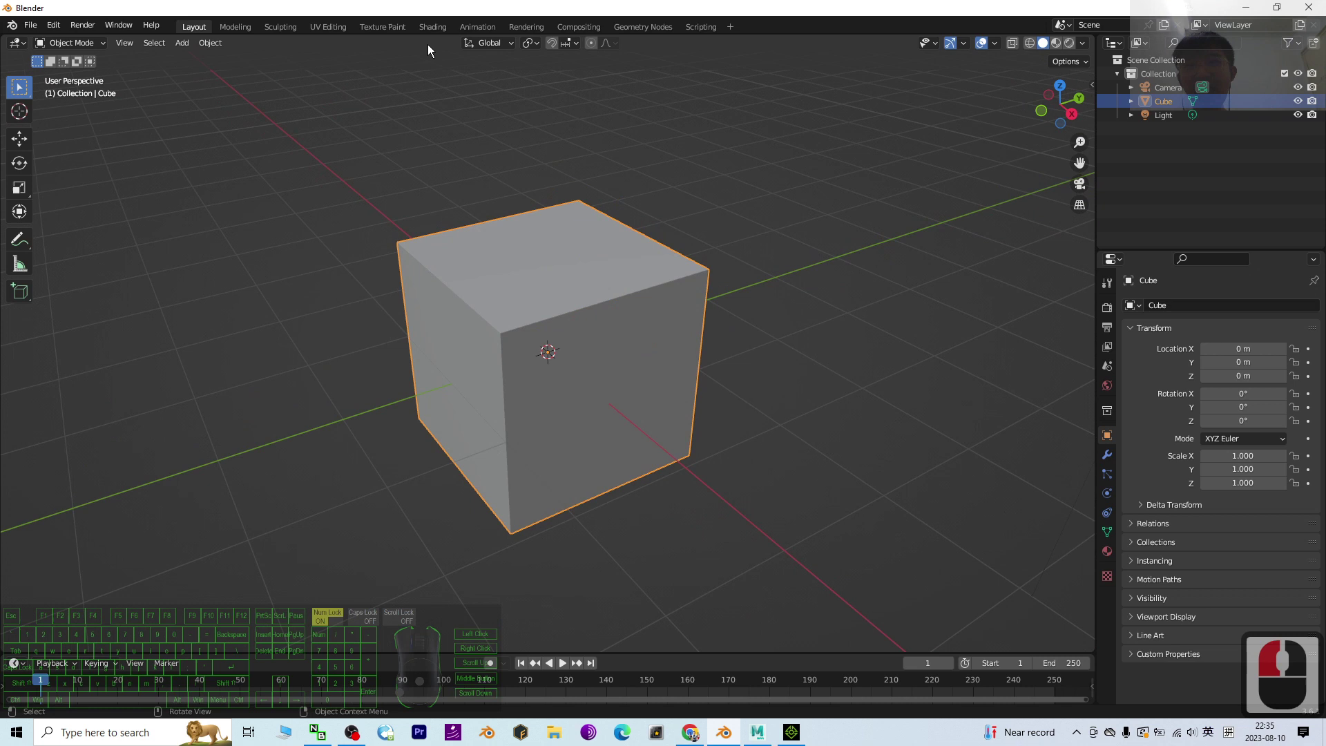
left_click(328, 26)
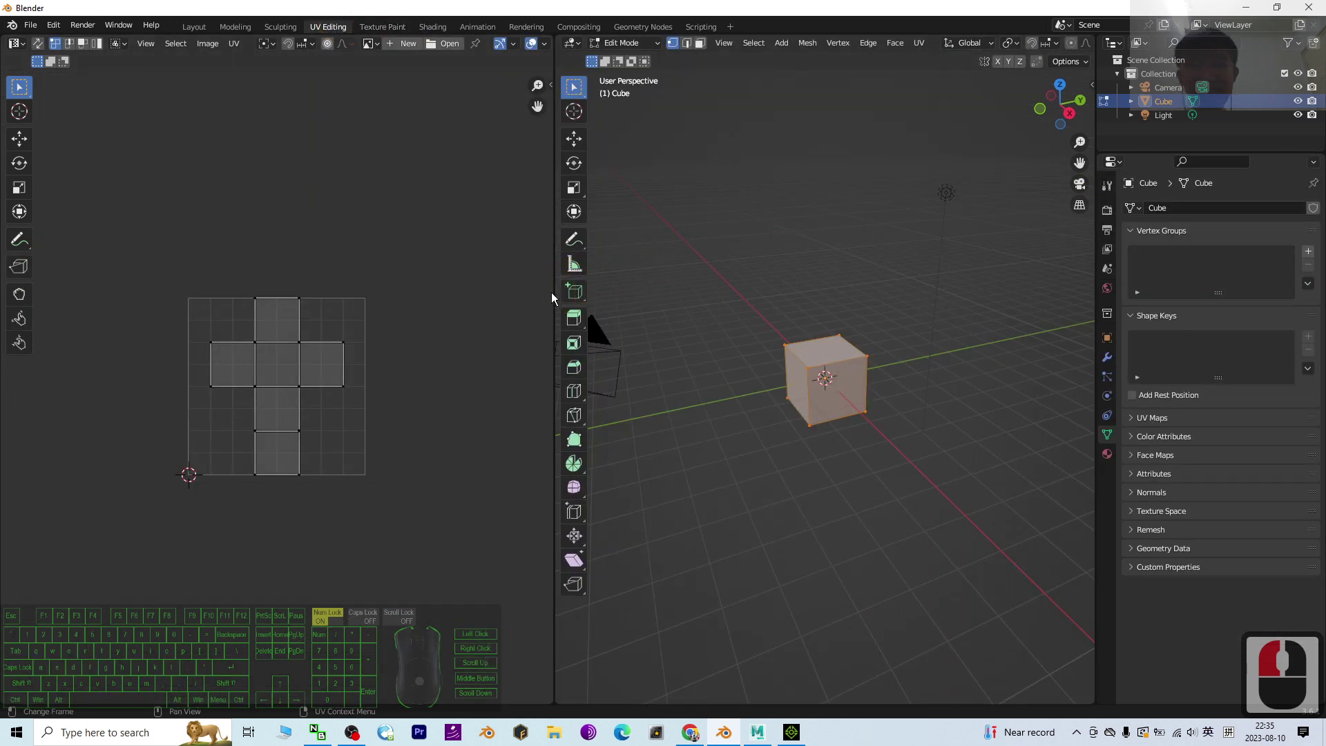
left_click_drag(555, 295, 383, 283)
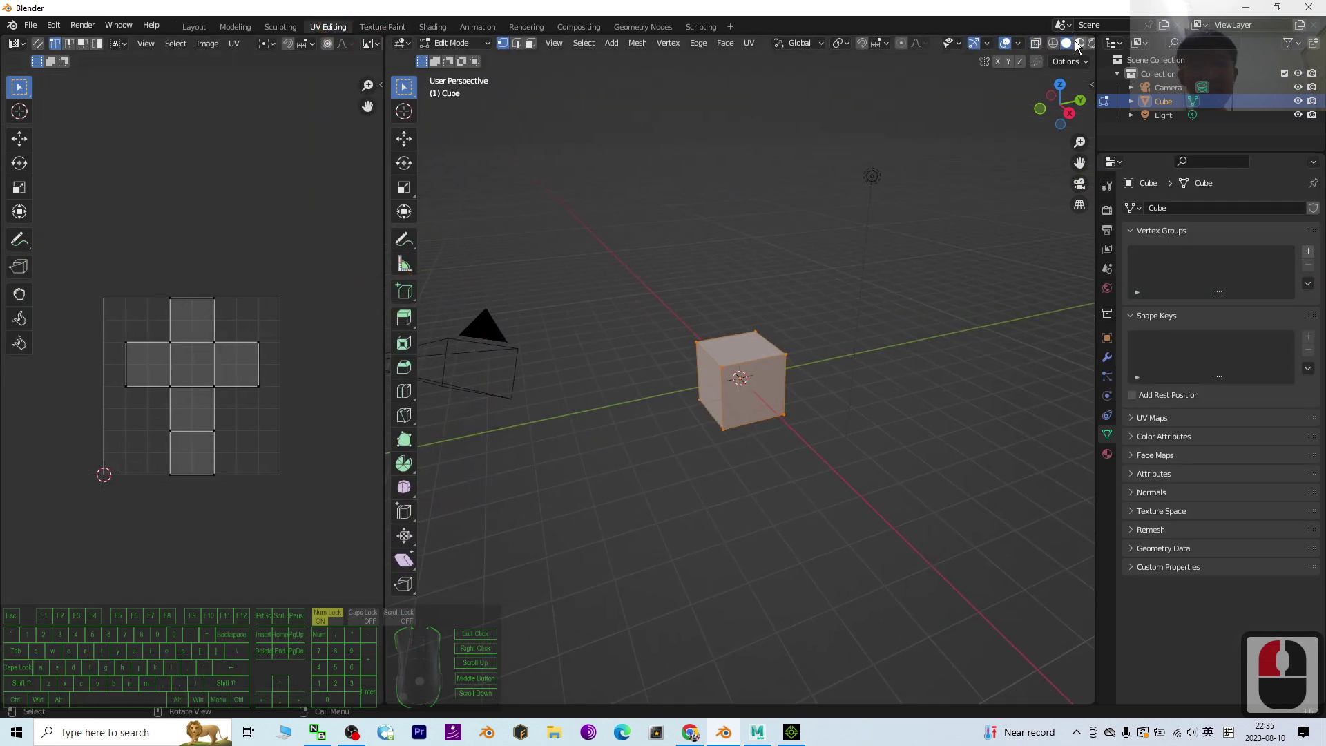
middle_click_drag(940, 219, 788, 316)
scroll(789, 329, "up", 3)
scroll(820, 307, "up", 1)
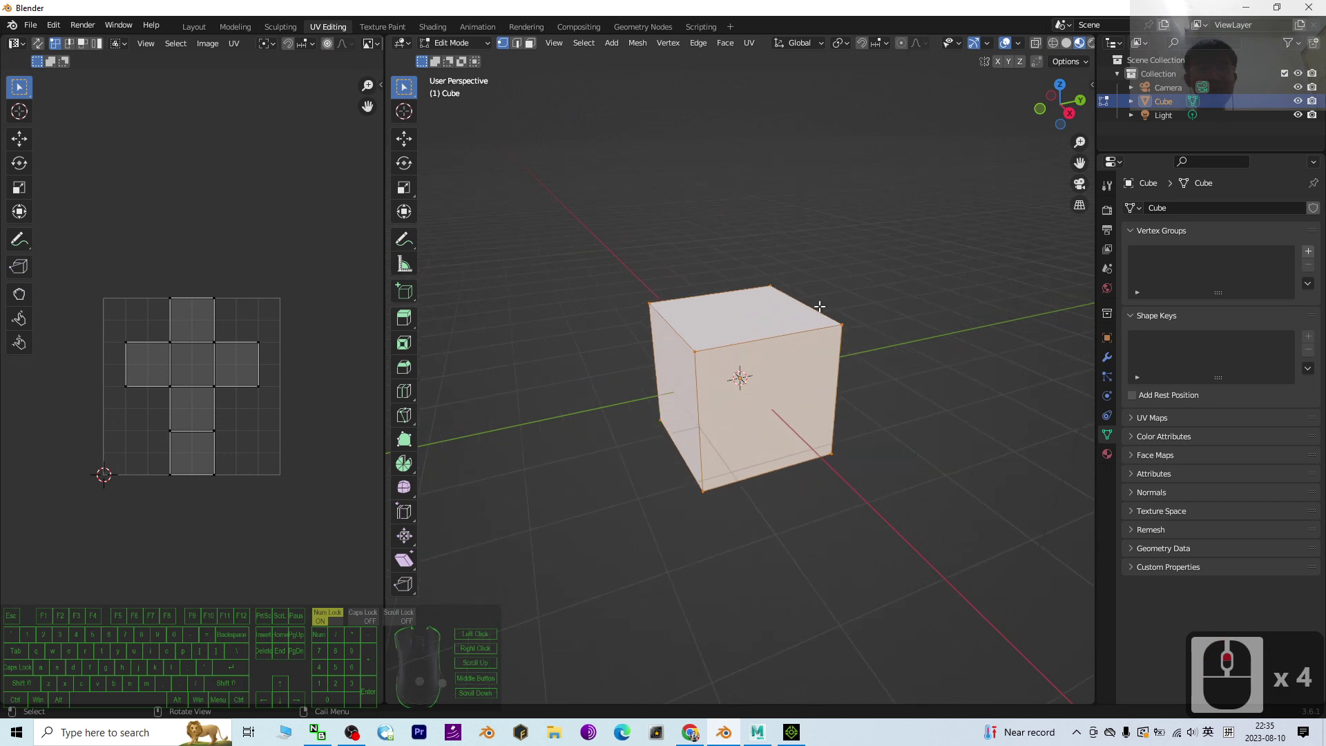
scroll(820, 307, "up", 2)
middle_click_drag(814, 406, 861, 416)
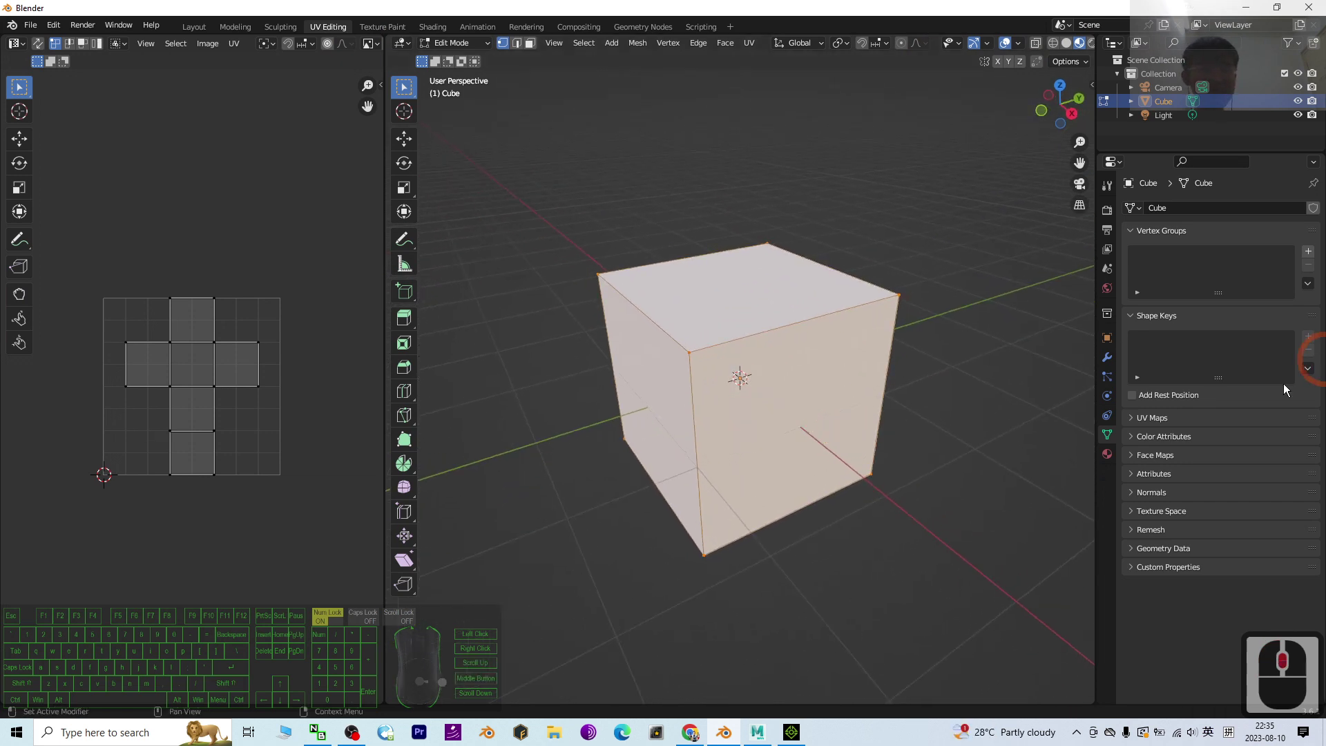
left_click(1107, 455)
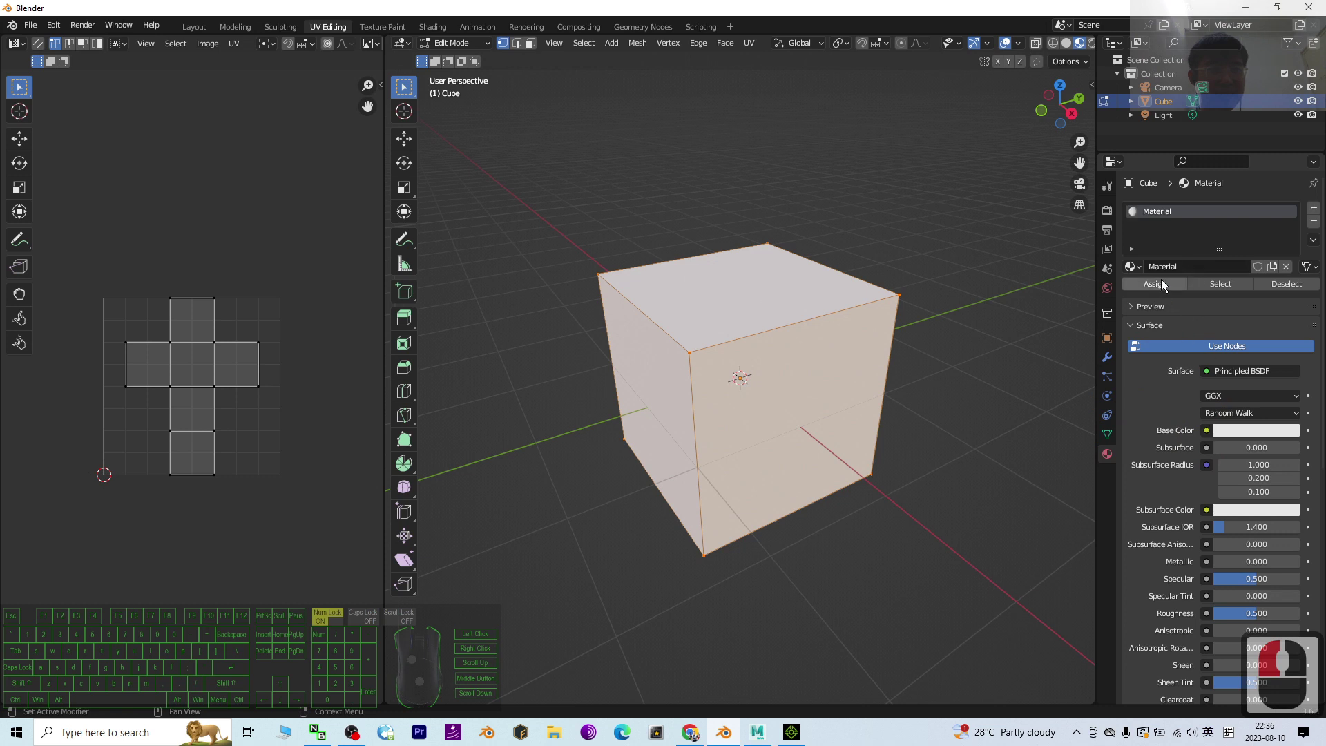
- Drive Base Color with an Image Texture and browse to Desktop > texture, picking windows 10.png
left_click(1208, 431)
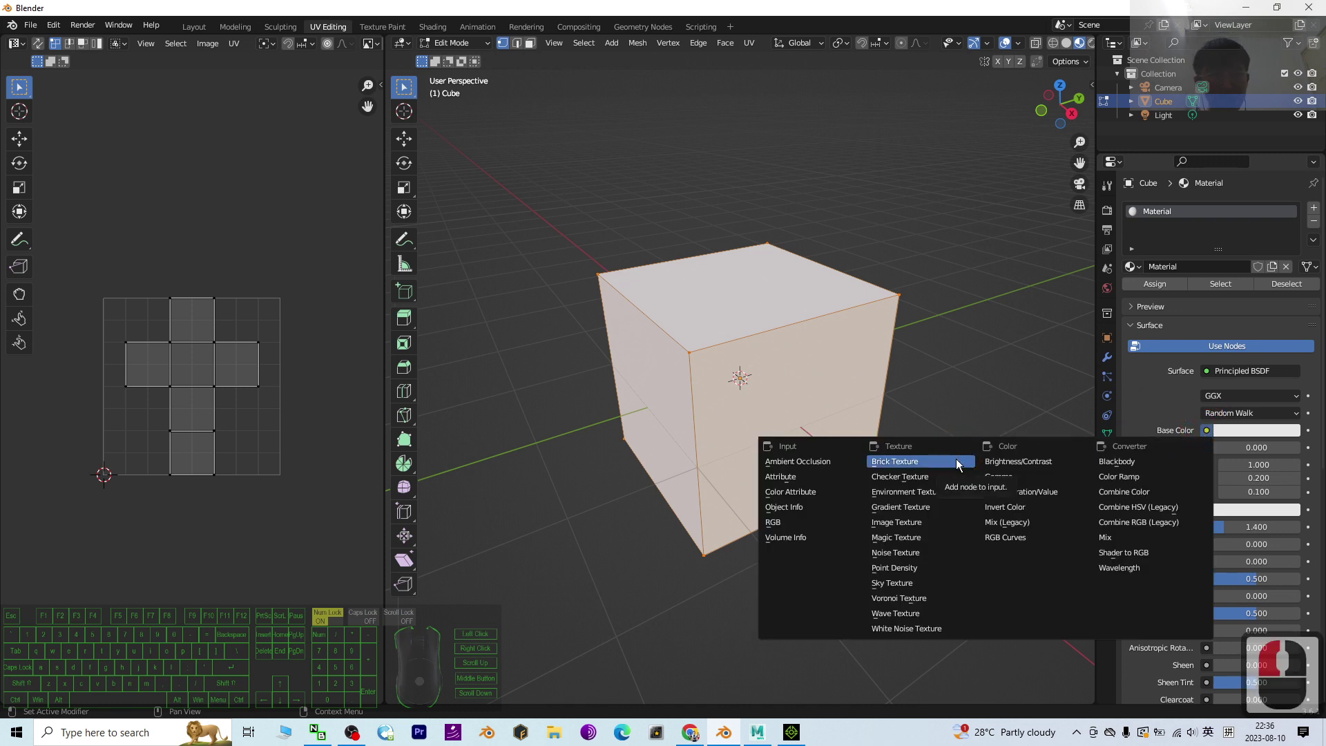
left_click(901, 523)
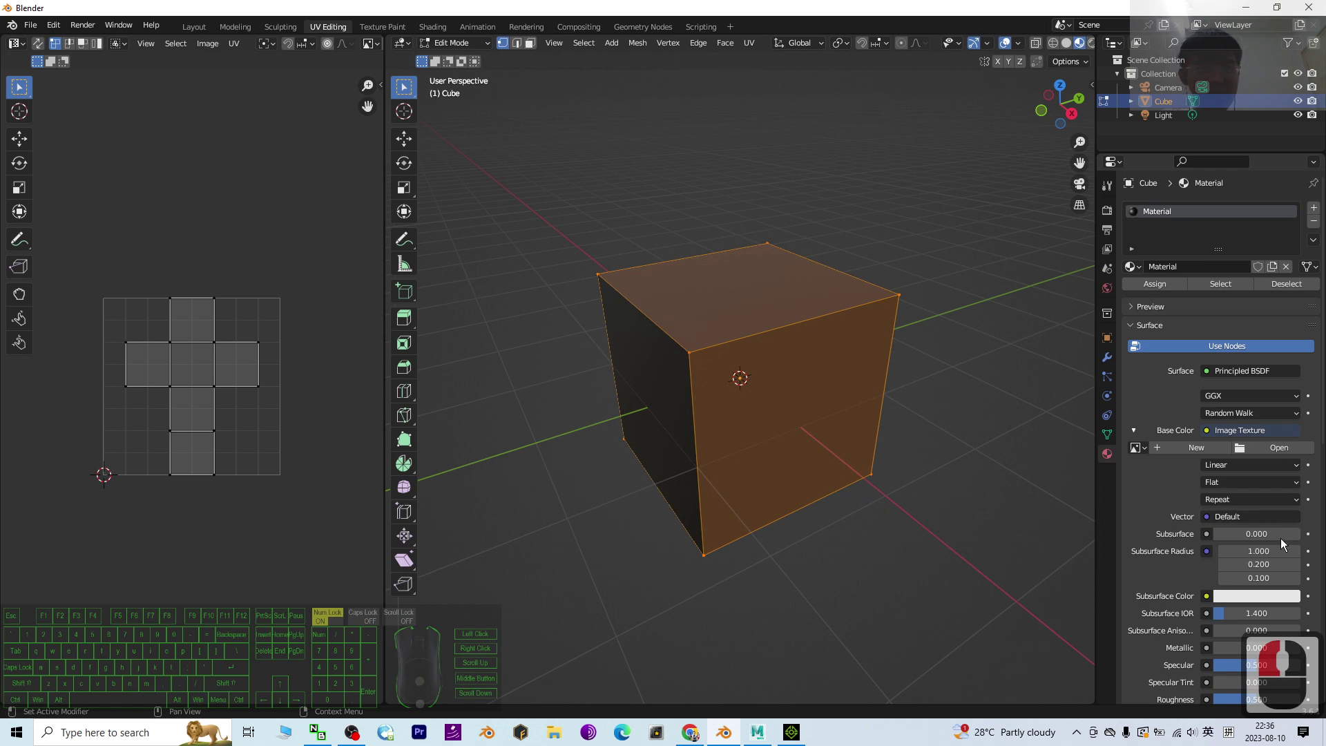
left_click(1238, 449)
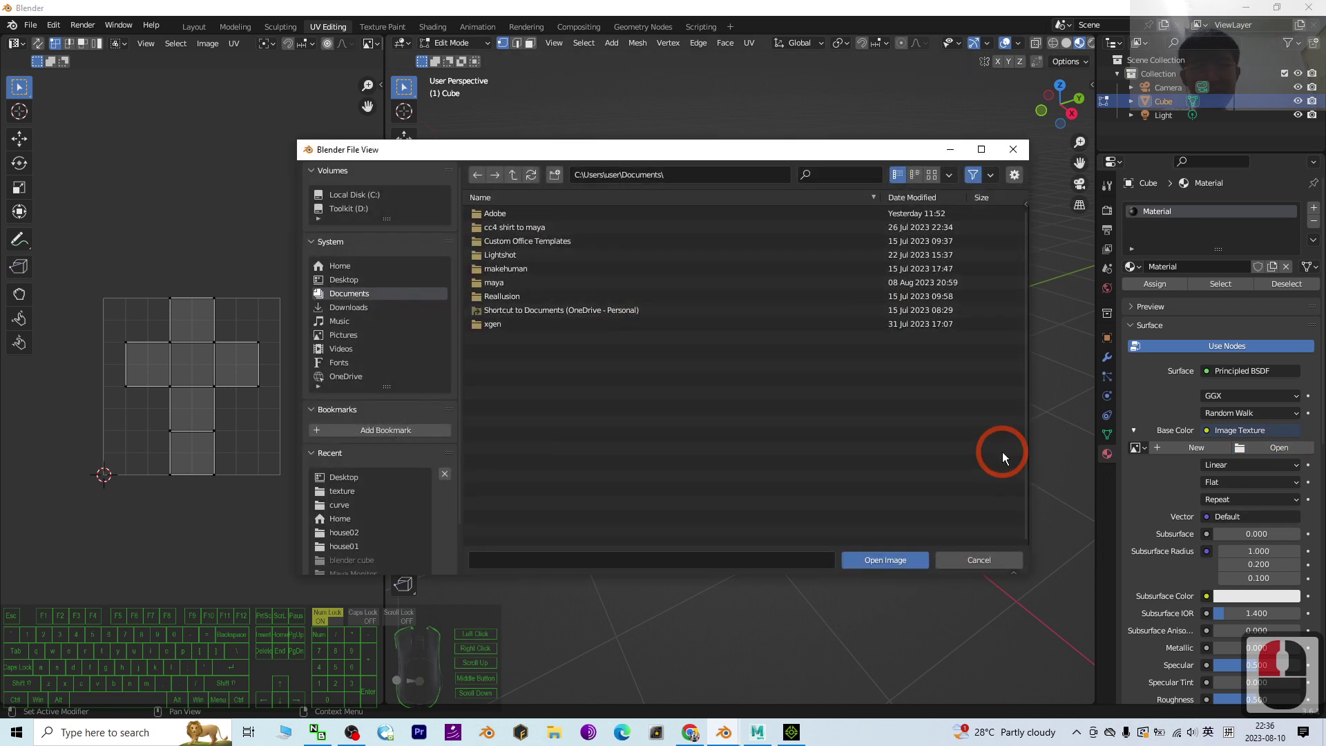
left_click(349, 280)
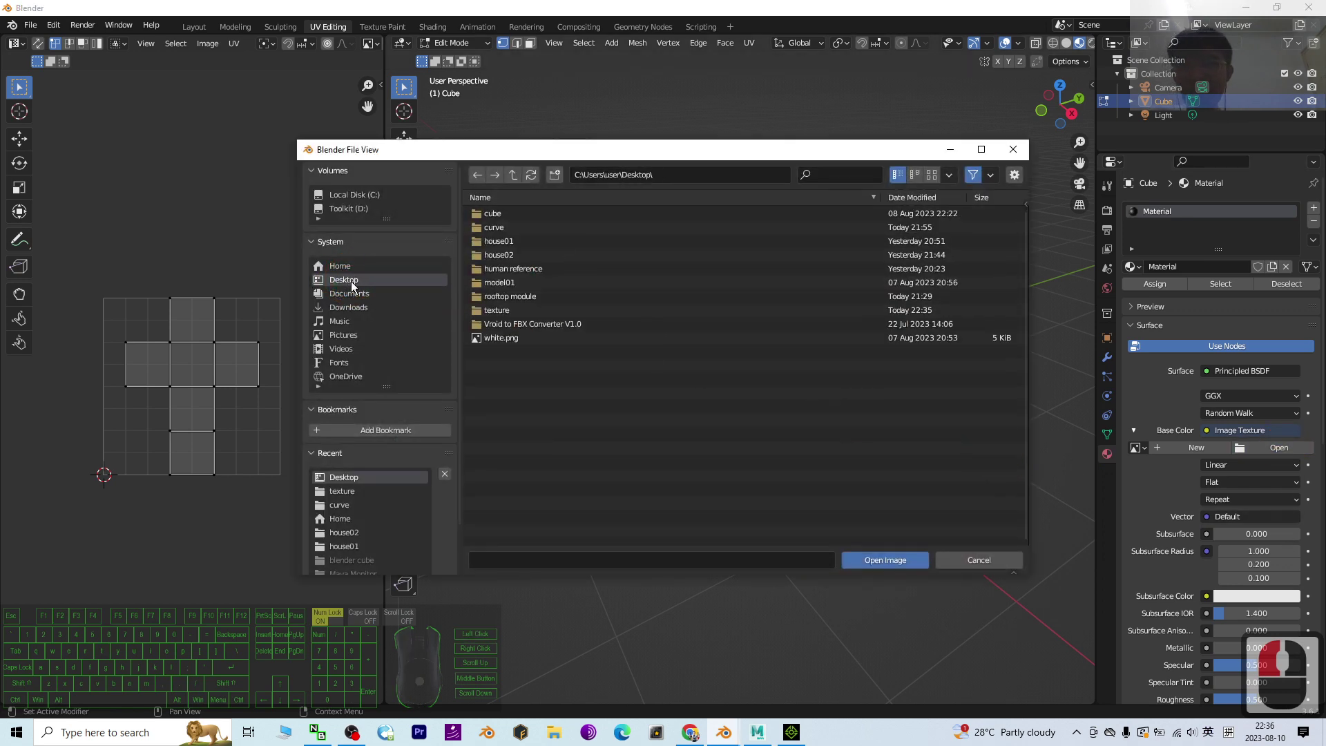
double_click(498, 312)
left_click(513, 270)
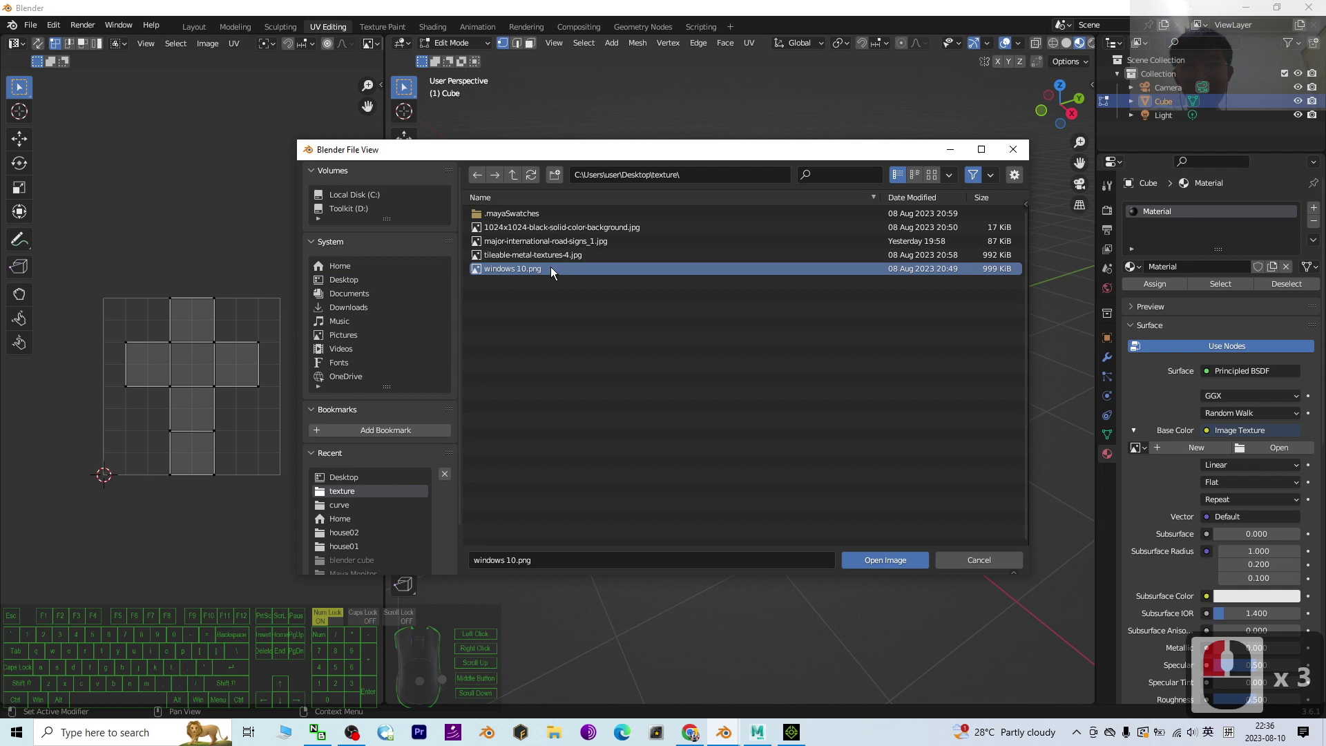
left_click_drag(561, 13, 718, 20)
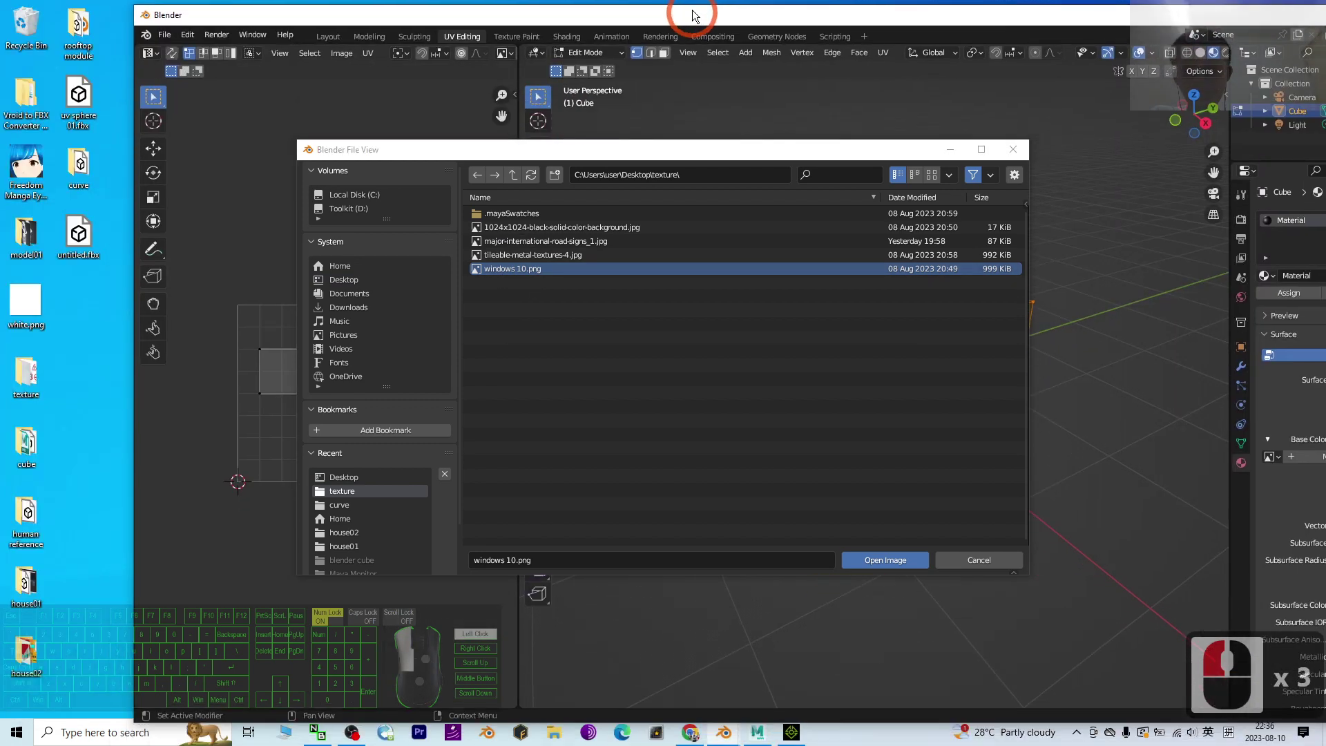
- Open the desktop texture folder and preview windows 10.png and the road-signs image in Photos
double_click(26, 375)
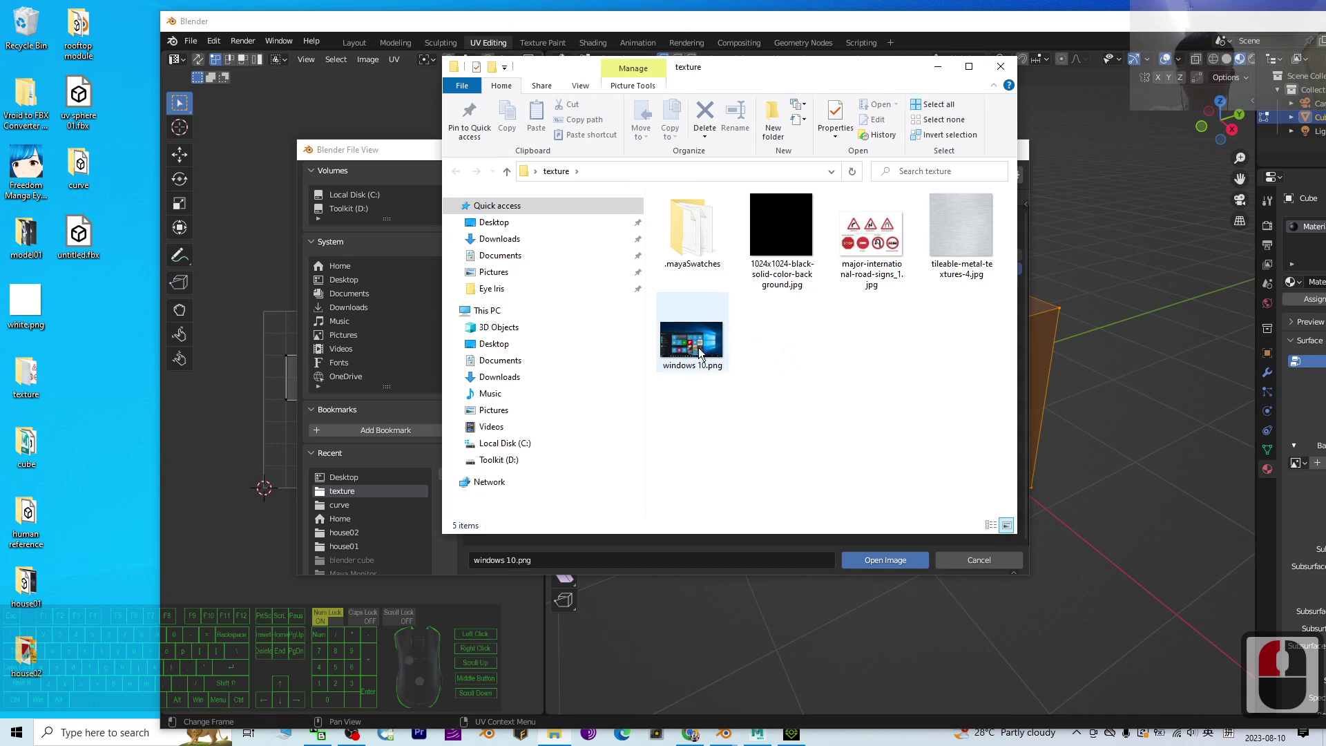
double_click(692, 345)
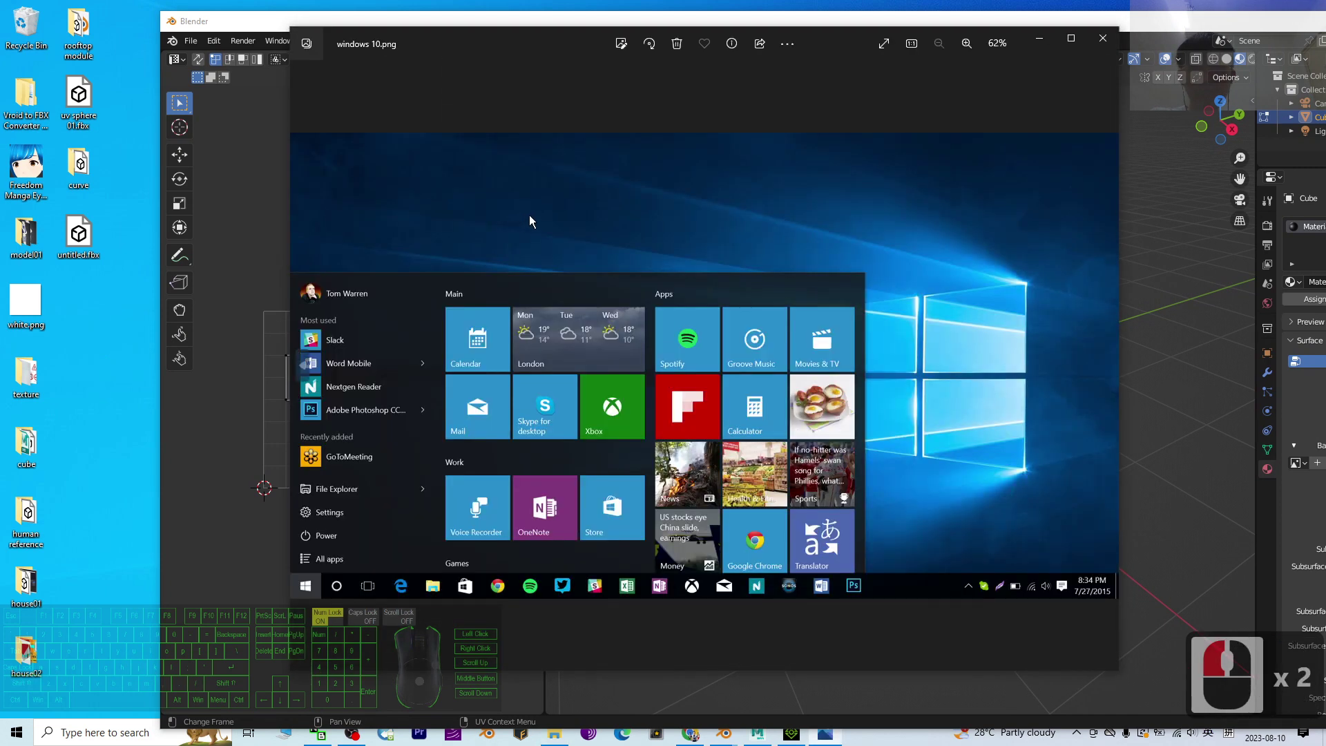
left_click(1103, 40)
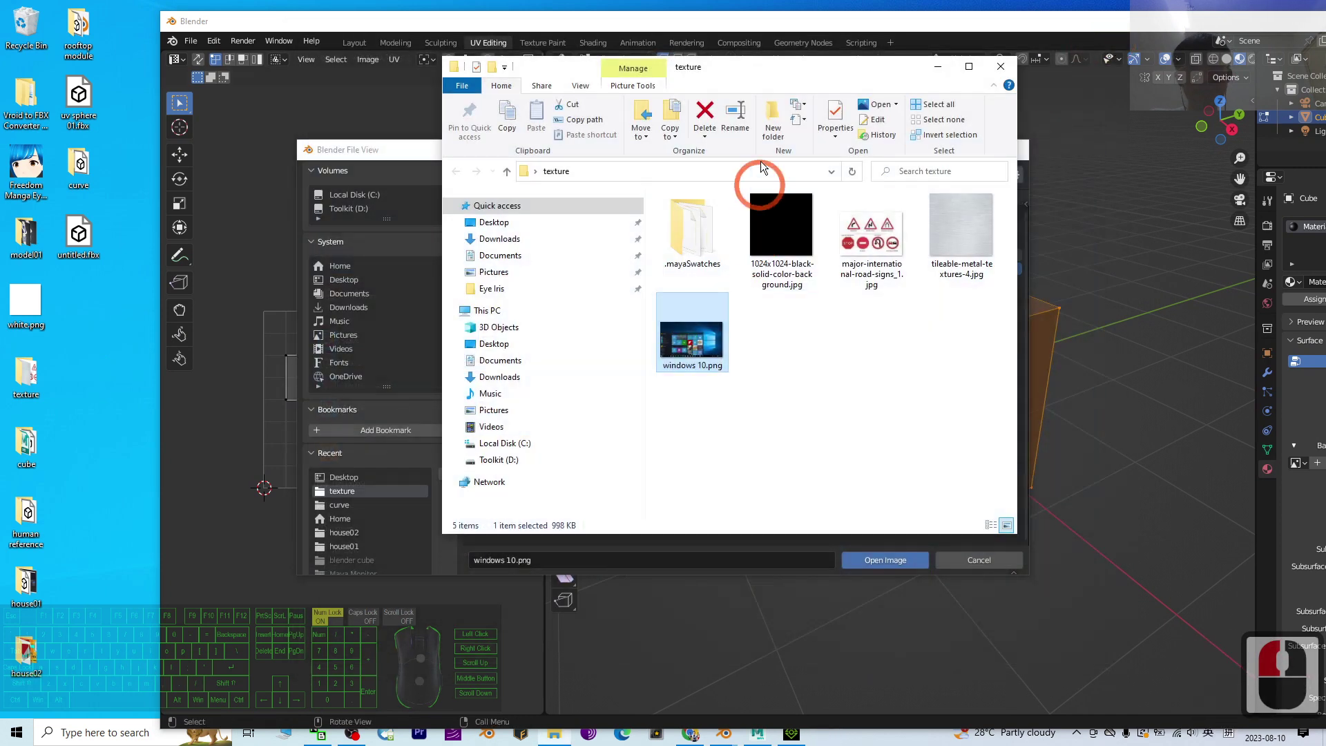
left_click_drag(859, 75, 446, 122)
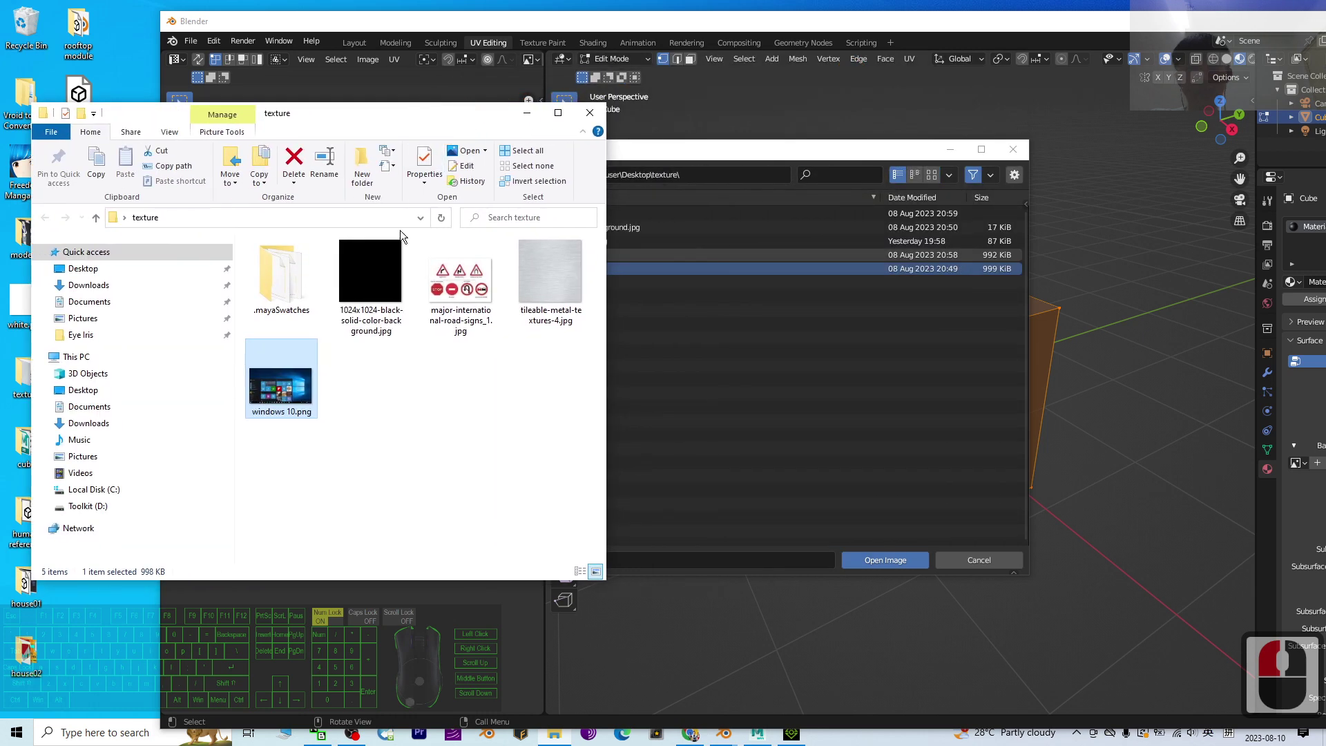
left_click(460, 284)
double_click(460, 285)
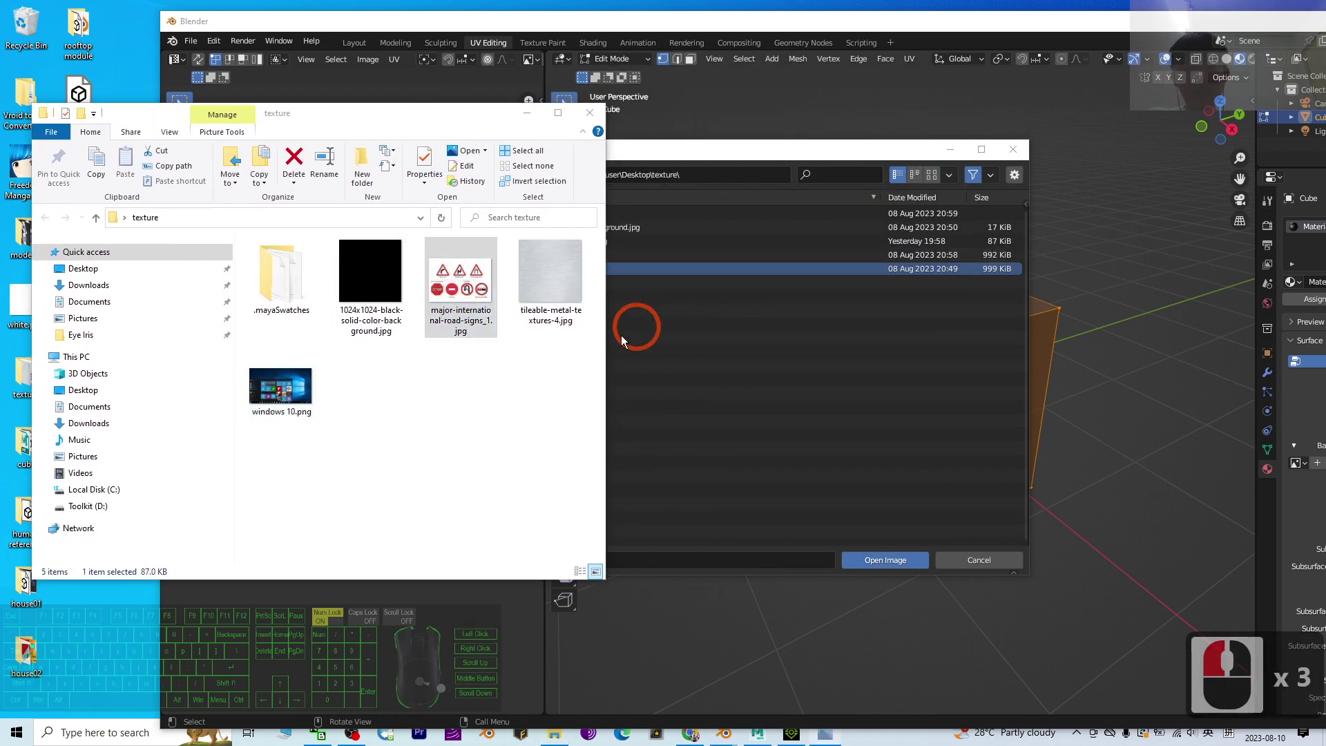
left_click(1113, 42)
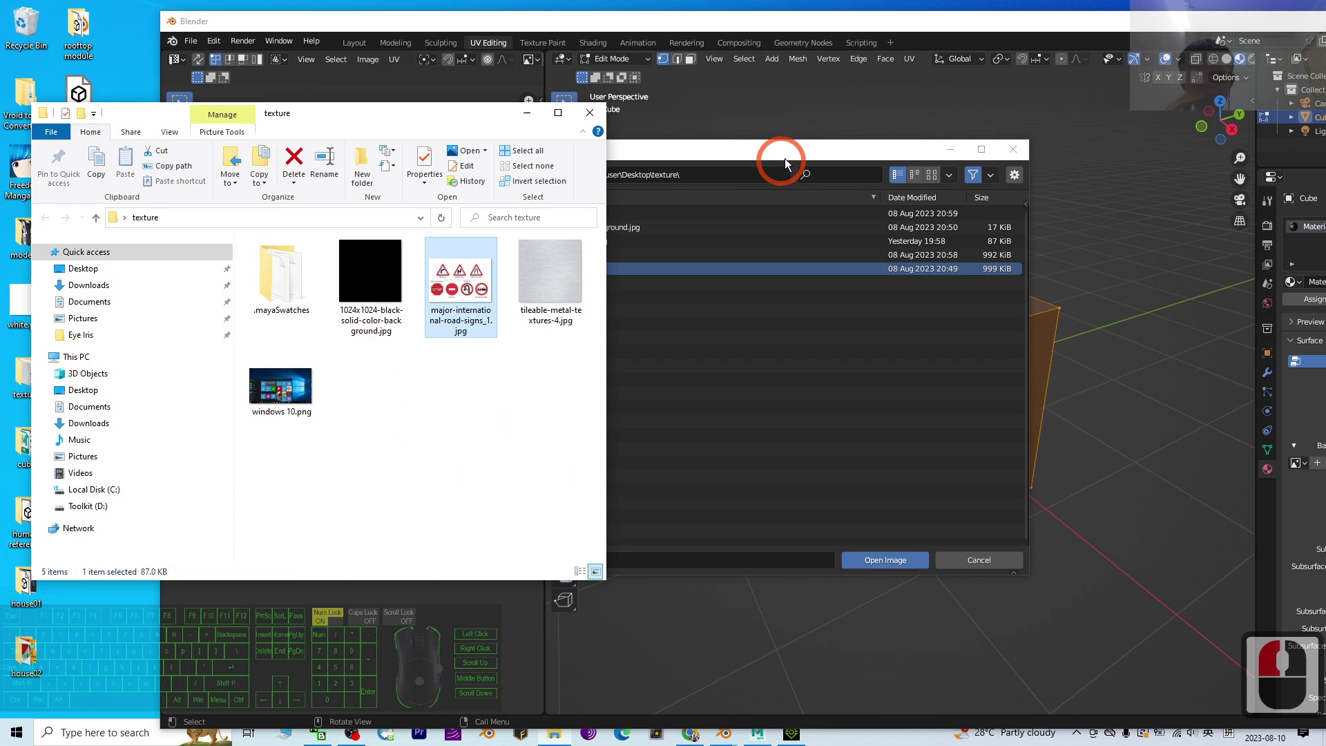
- Load major-international-road-signs_1.jpg as the cube's texture, then minimize Explorer and reposition Blender
left_click(784, 159)
left_click_drag(809, 145, 933, 188)
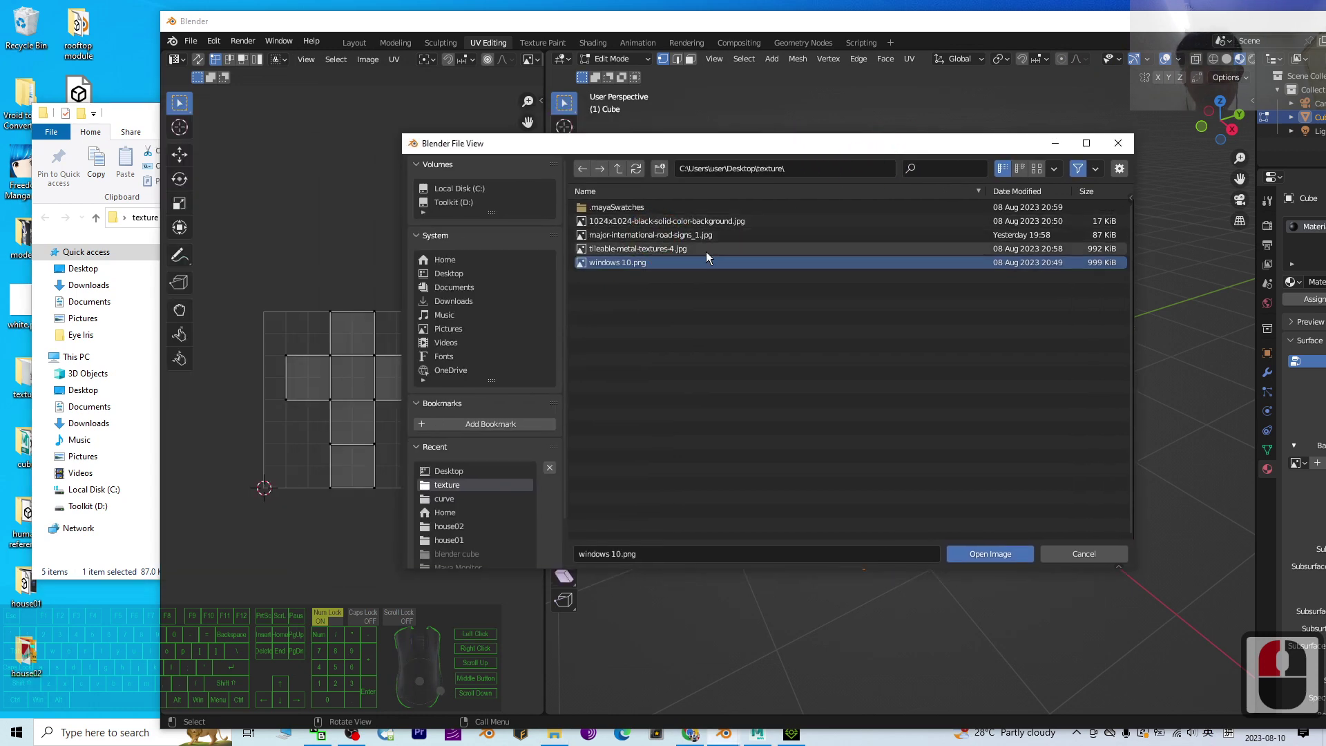
double_click(649, 235)
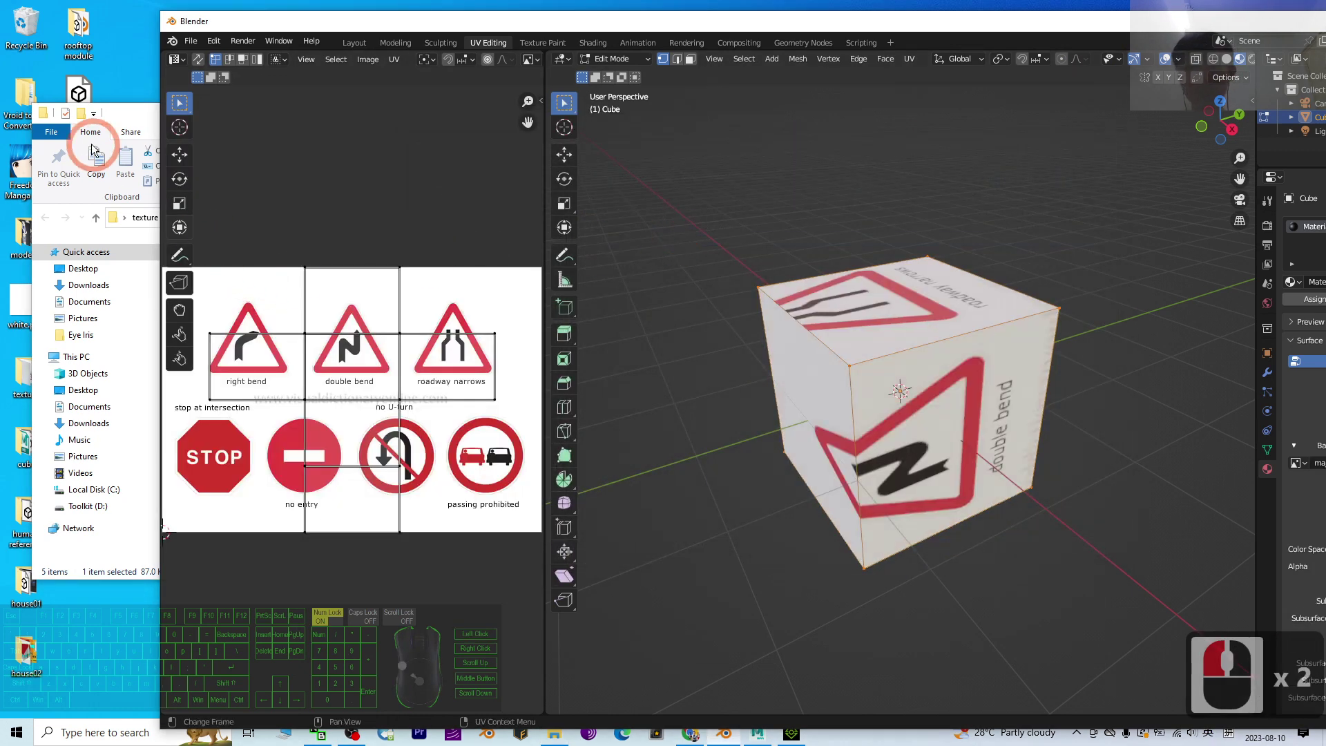
left_click(132, 121)
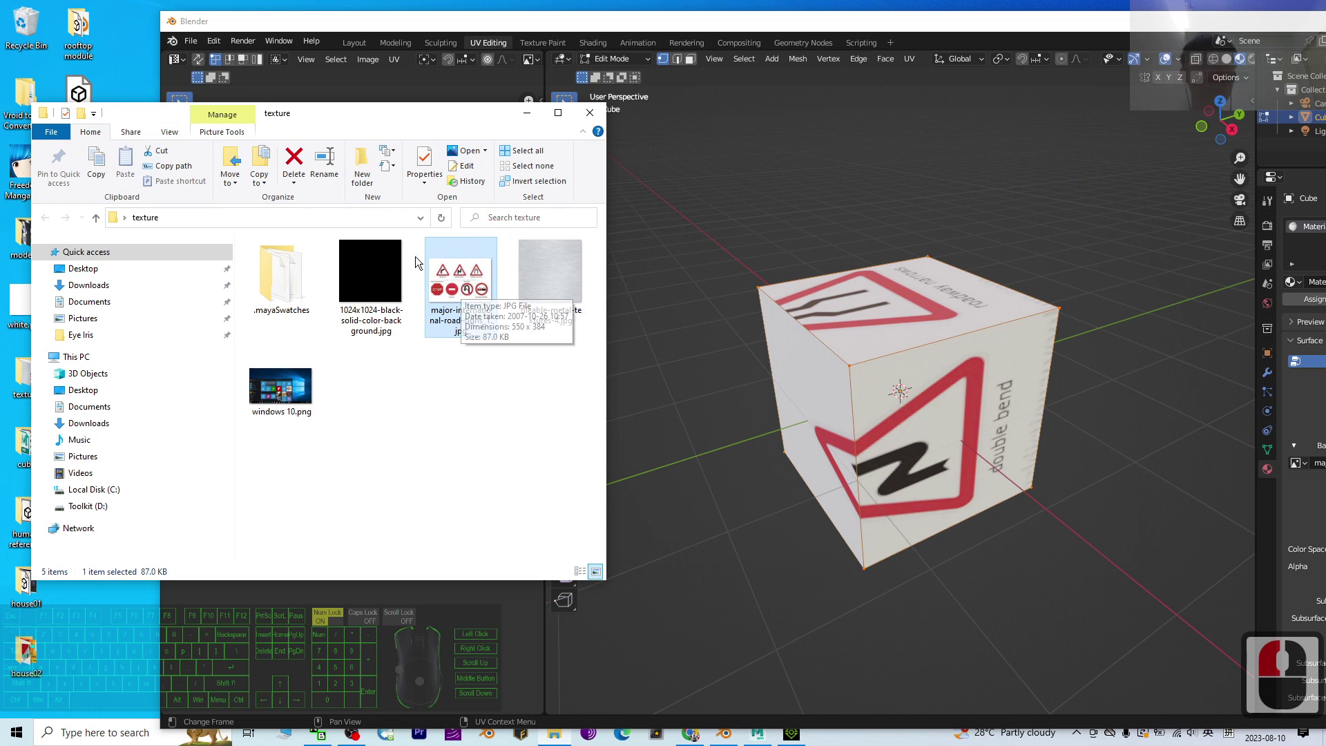
left_click(528, 112)
scroll(808, 249, "down", 5)
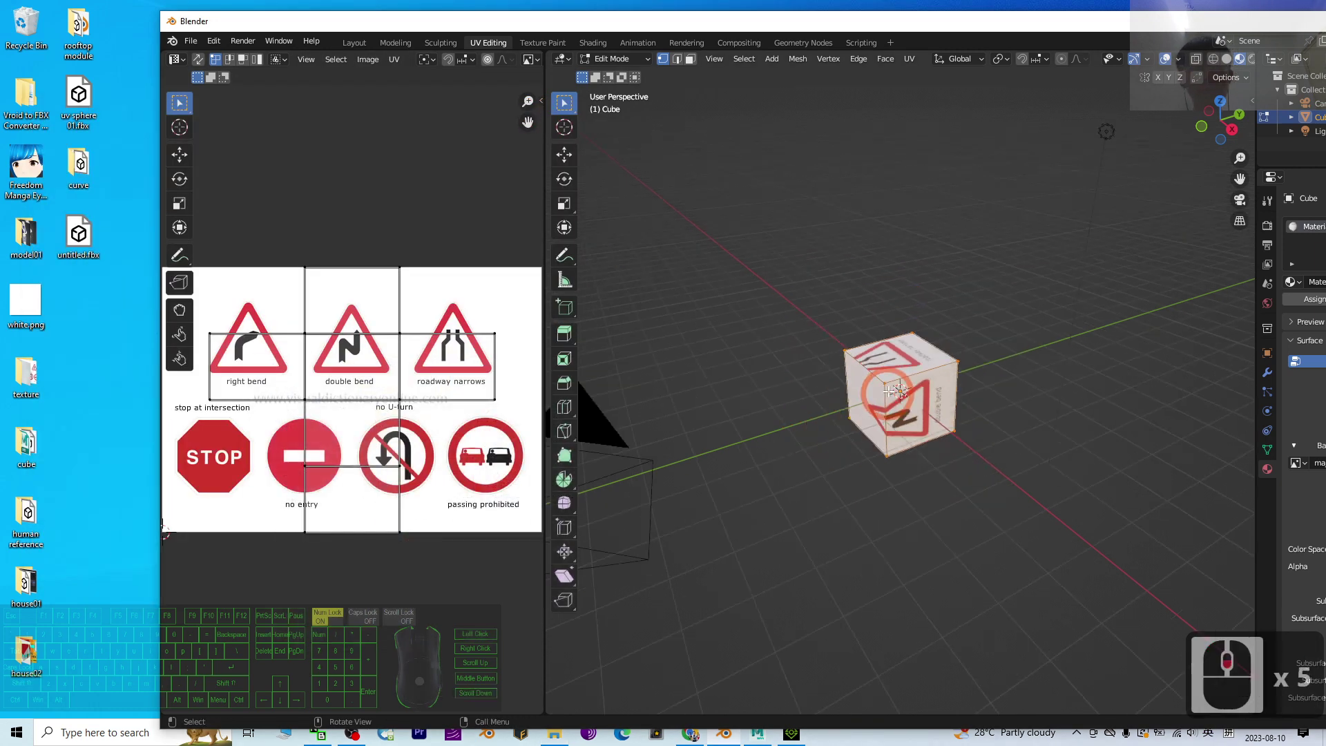
mouse_move(935, 21)
left_mouse_down()
mouse_move(1020, 41)
mouse_move(995, 29)
left_mouse_up()
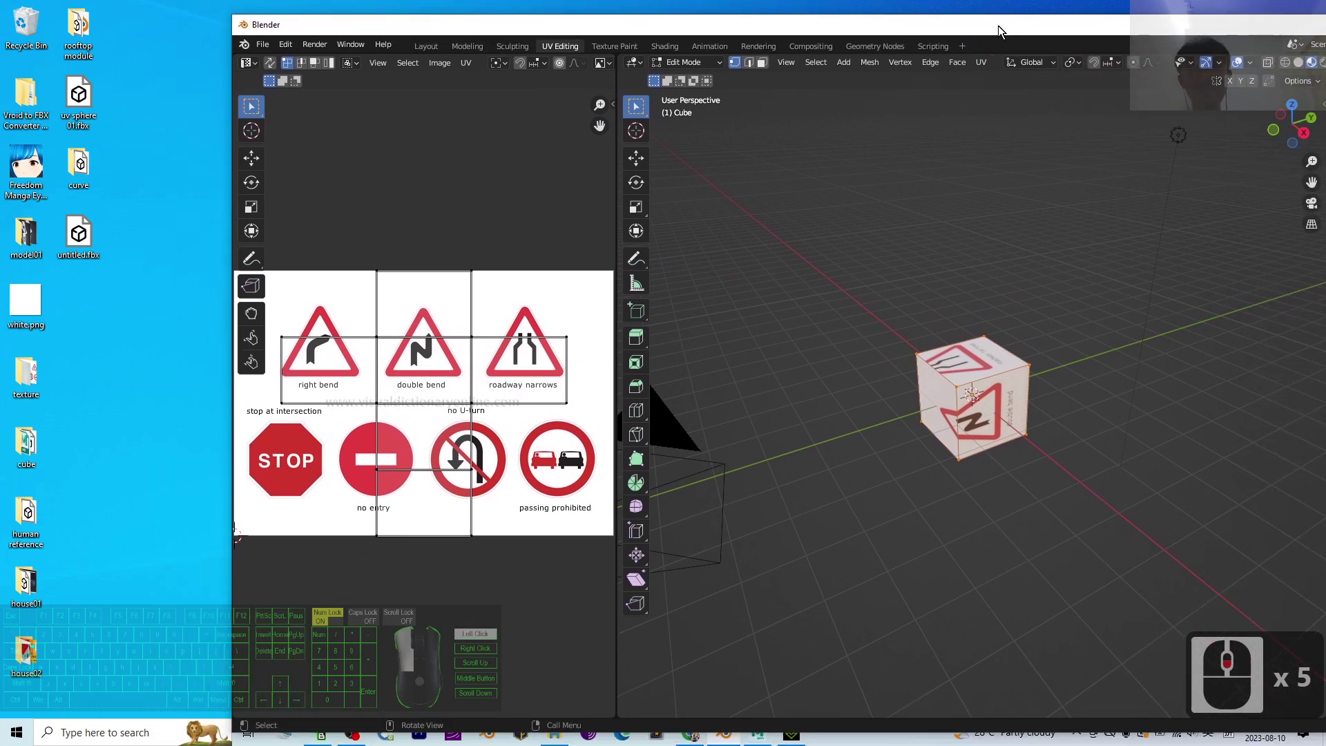
scroll(984, 368, "up", 3)
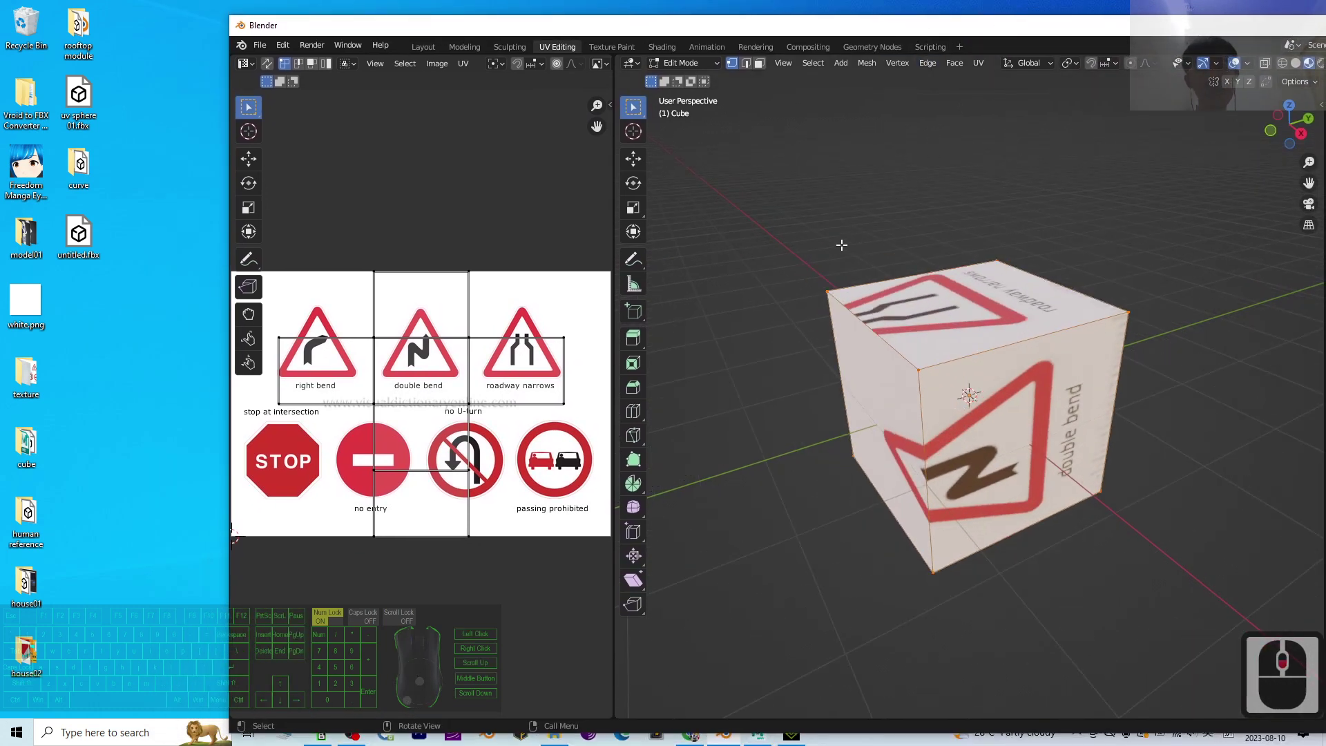
- Return to Layout, maximize Blender, and use Material Preview shading to view the textured cube
left_click(425, 48)
double_click(808, 43)
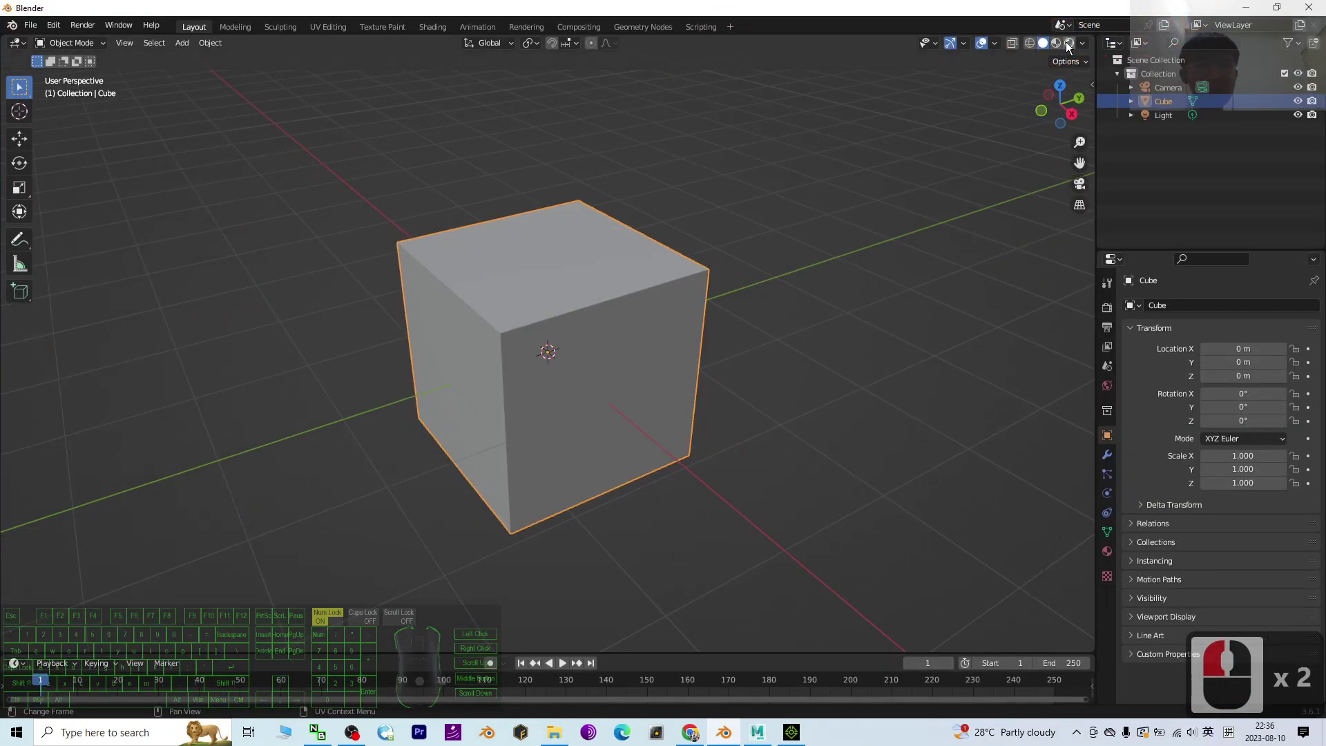
left_click(1056, 43)
scroll(681, 405, "down", 3)
scroll(682, 404, "up", 2)
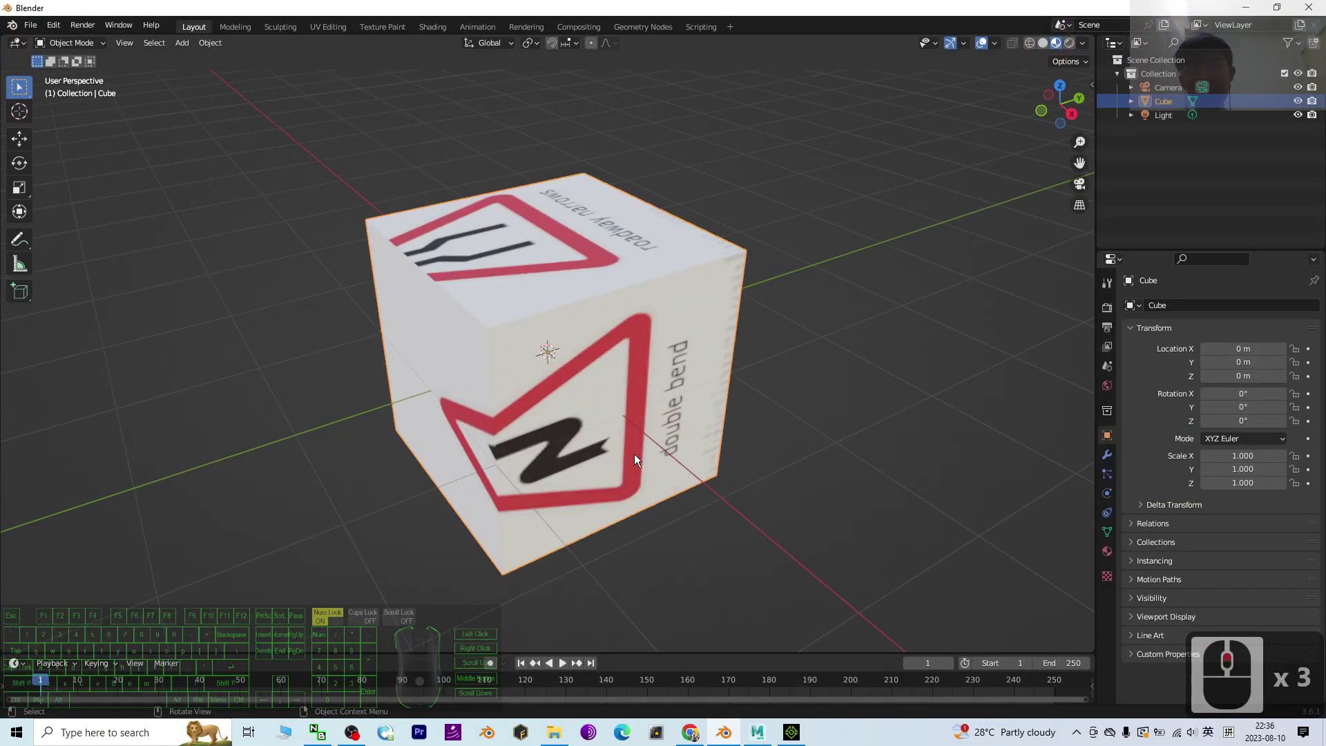
mouse_move(634, 454)
middle_mouse_down()
mouse_move(646, 475)
mouse_move(628, 462)
middle_mouse_up()
left_click_drag(619, 5, 789, 76)
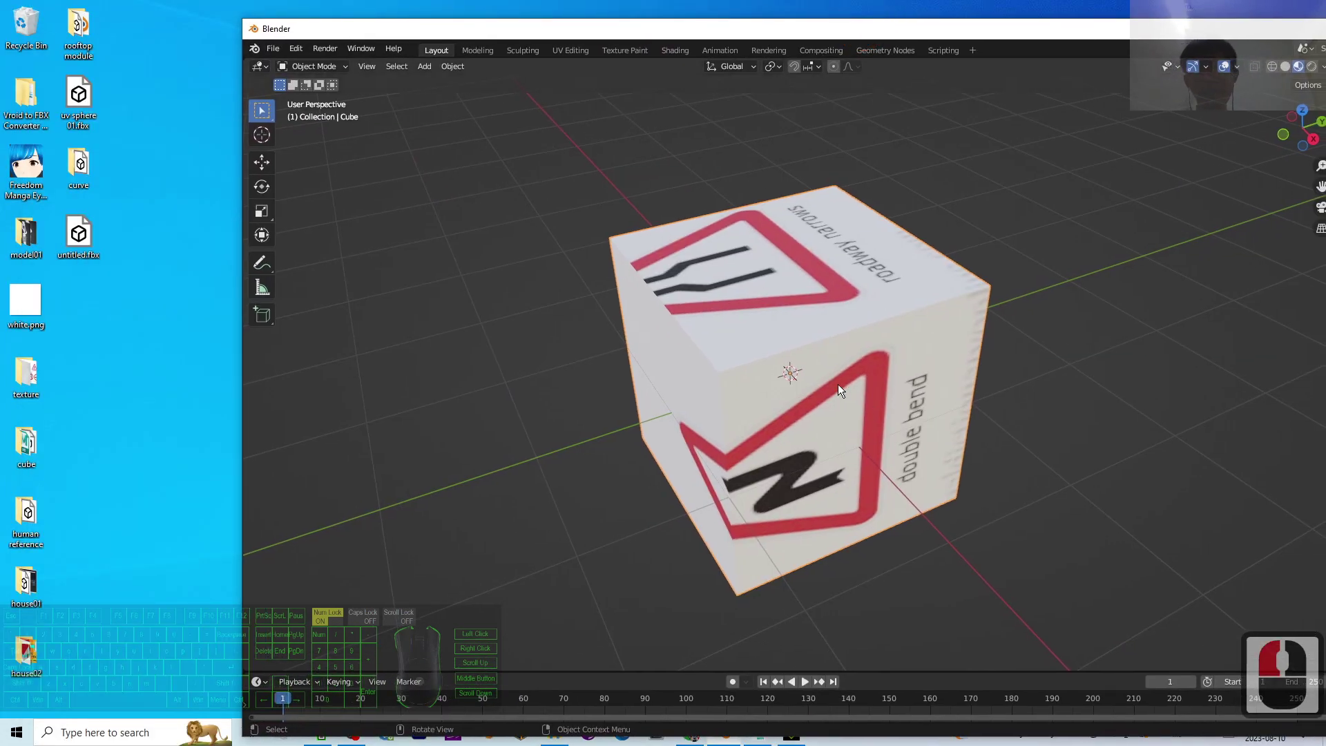
- Start an FBX export with Path Mode set to Copy and Embed Textures enabled
left_click(273, 50)
mouse_move(301, 250)
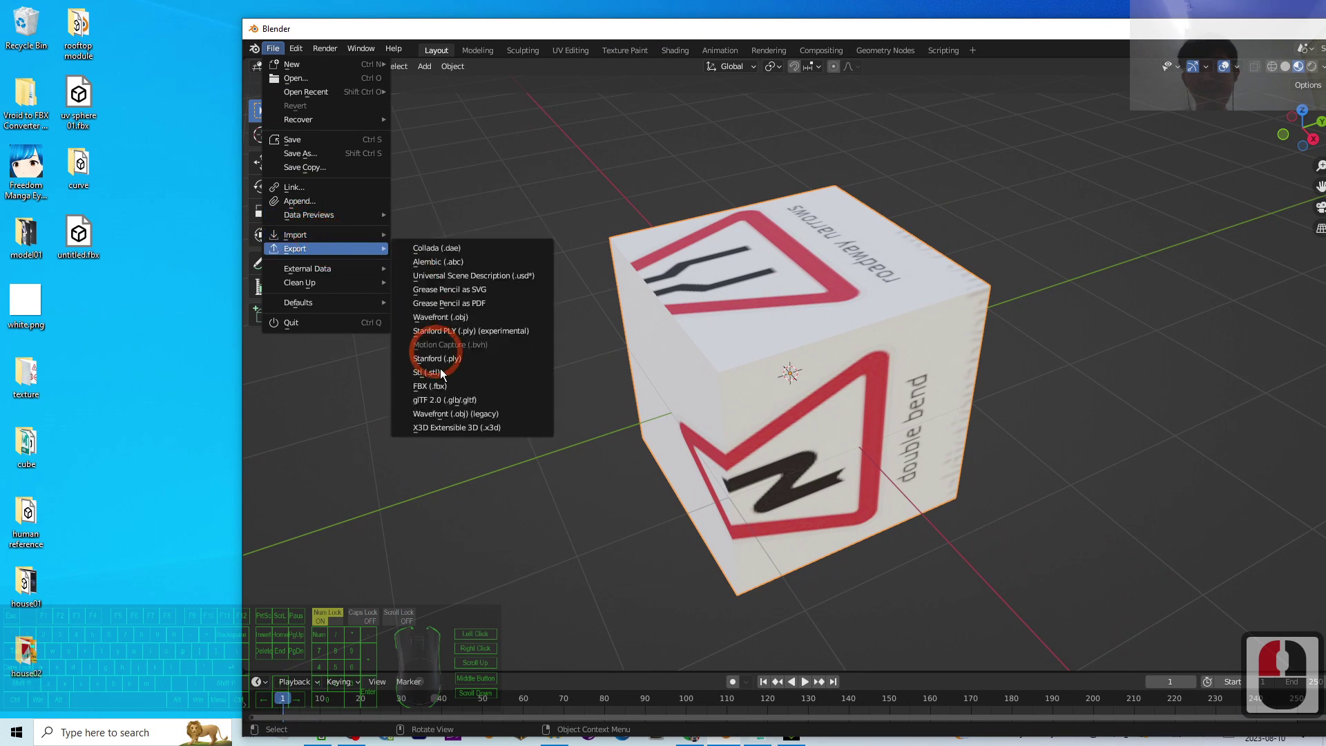
left_click(431, 385)
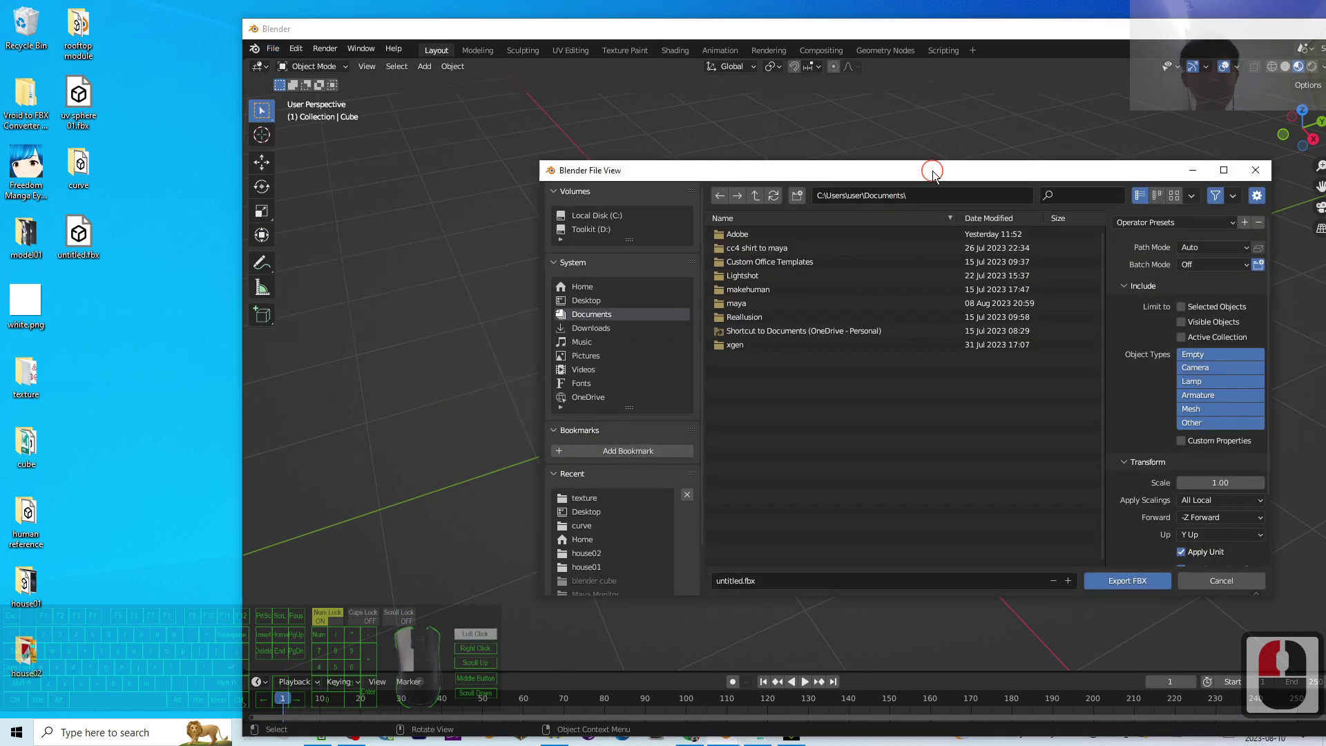
mouse_move(894, 170)
left_mouse_down()
mouse_move(369, 137)
mouse_move(315, 151)
left_mouse_up()
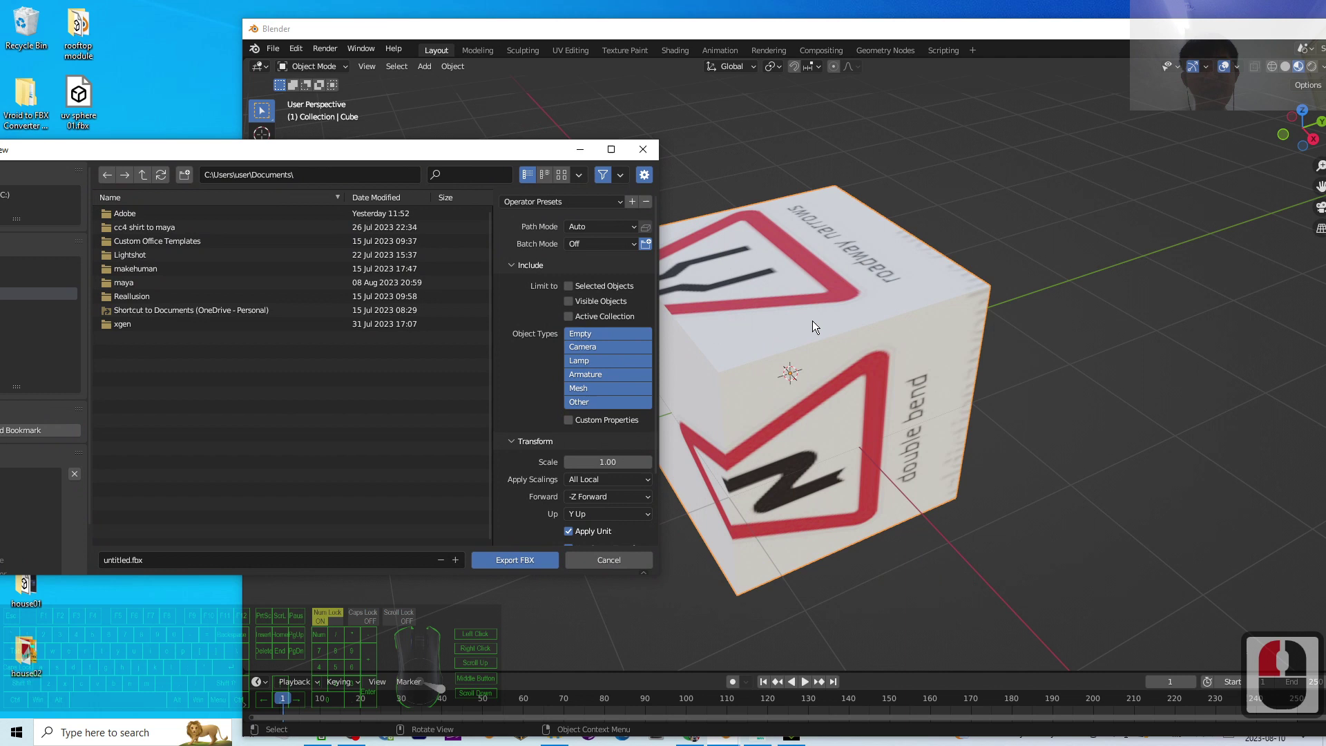
left_click(591, 226)
left_click(591, 318)
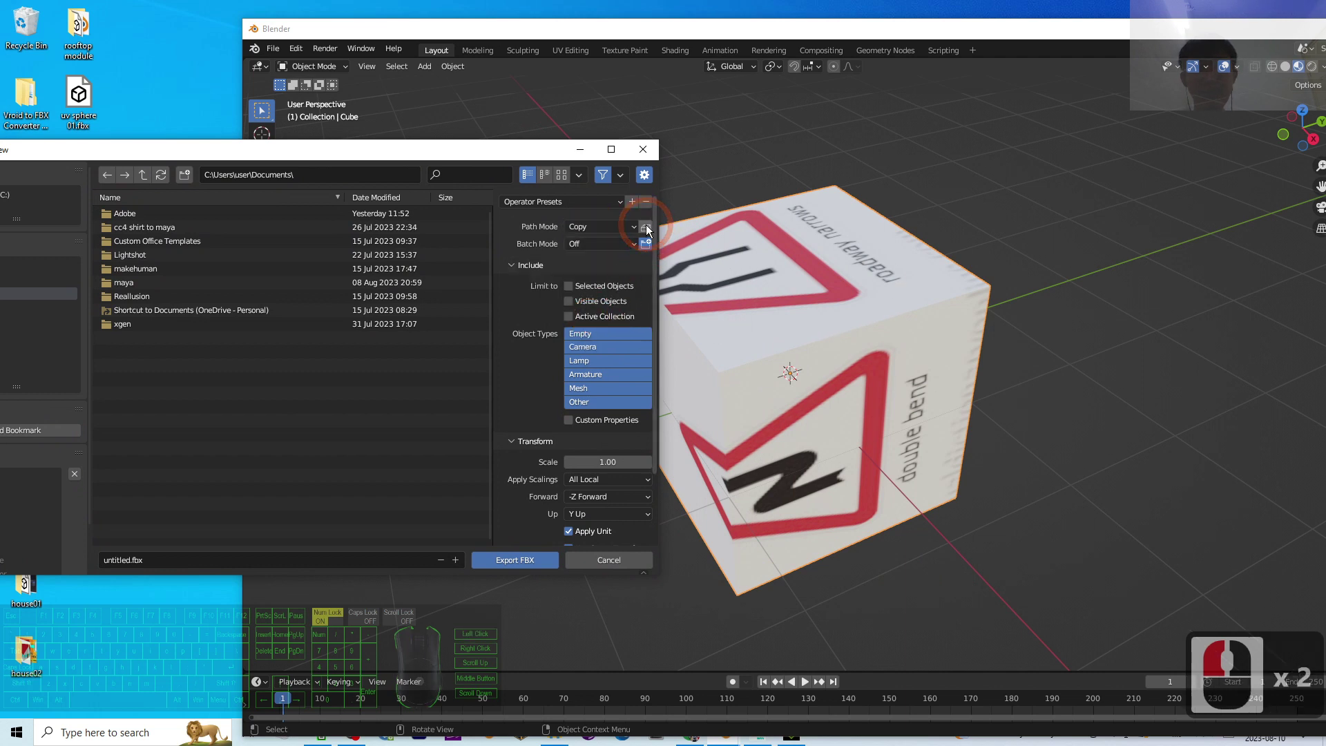
left_click(646, 226)
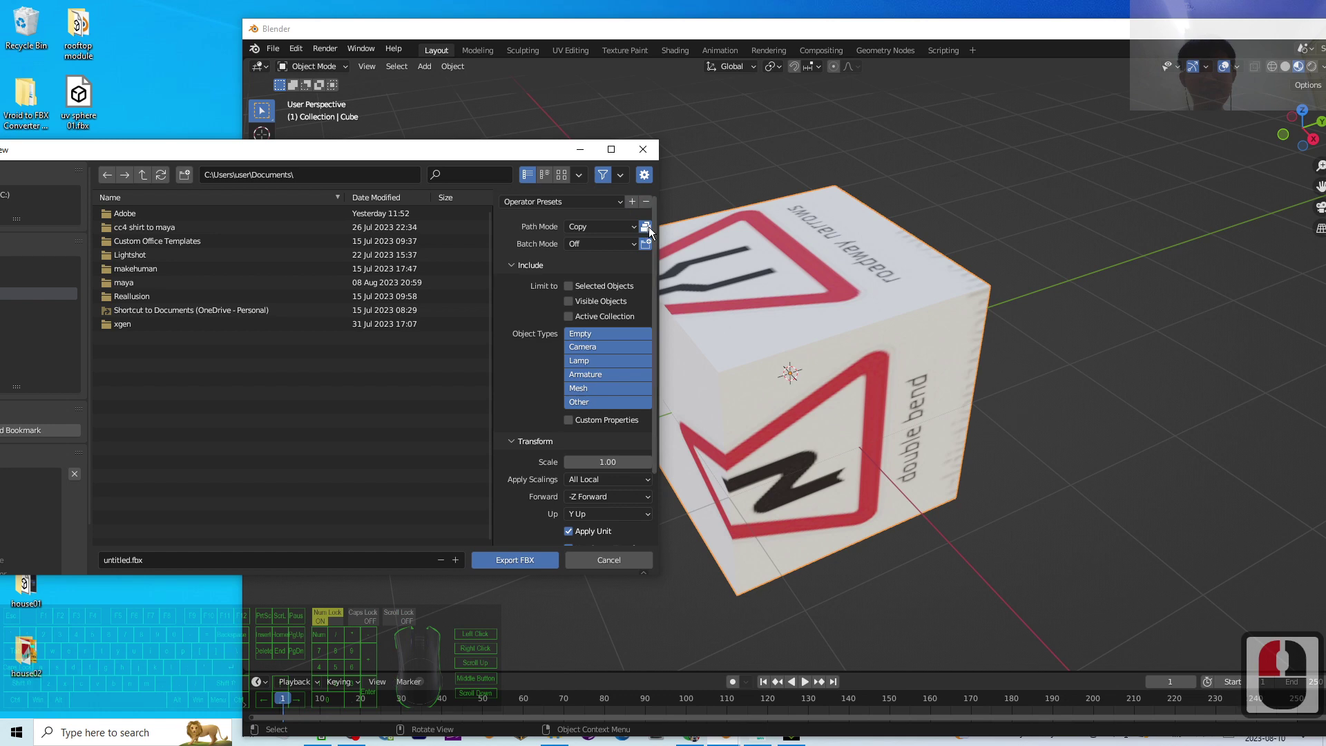
- Save the export to the Desktop as 'model exported path mode copy.fbx'
left_click_drag(415, 150, 705, 146)
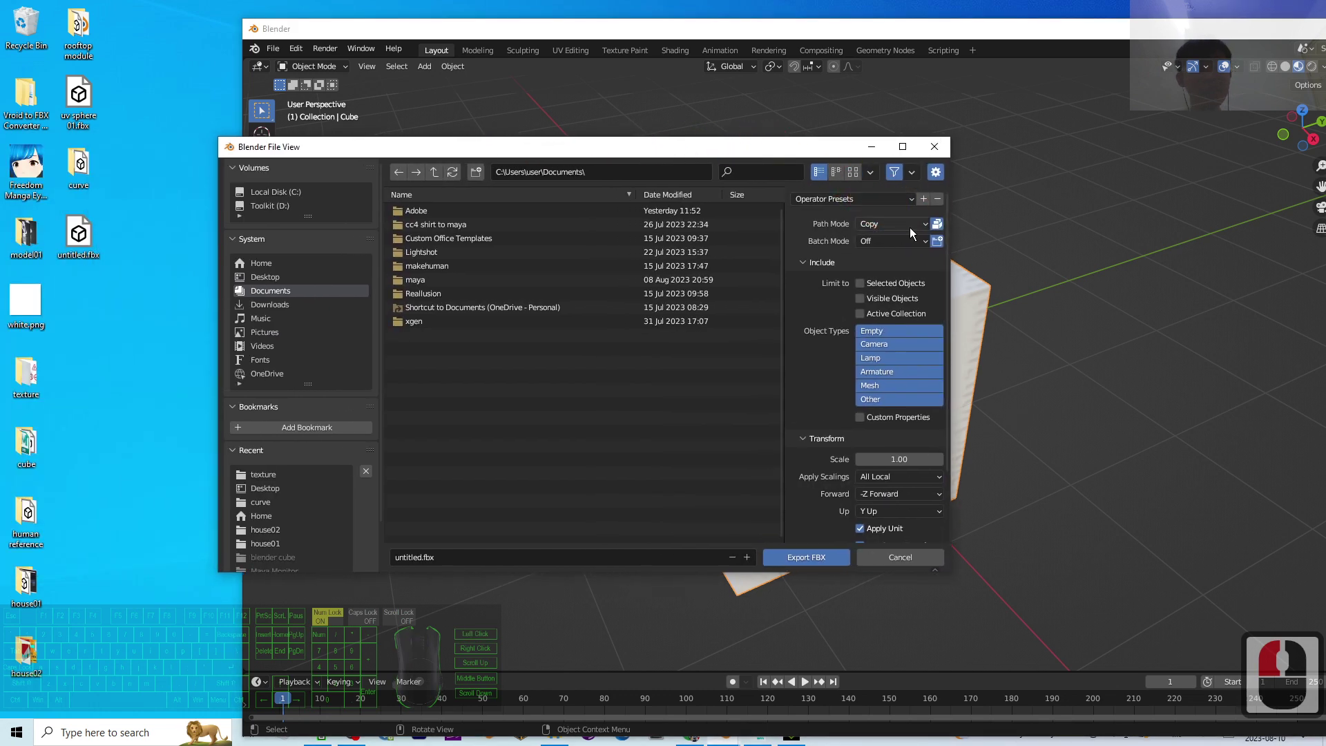
mouse_move(788, 147)
left_mouse_down()
mouse_move(622, 157)
mouse_move(903, 121)
left_mouse_up()
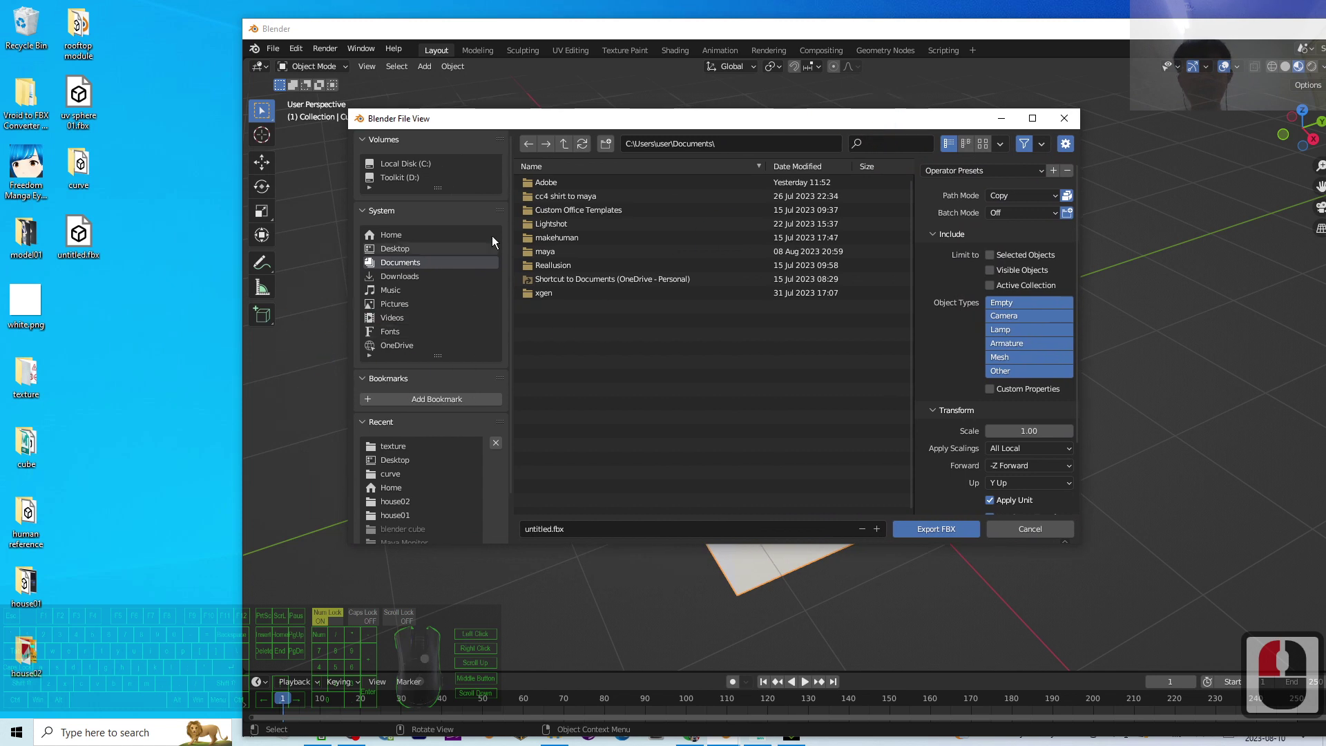
left_click(393, 252)
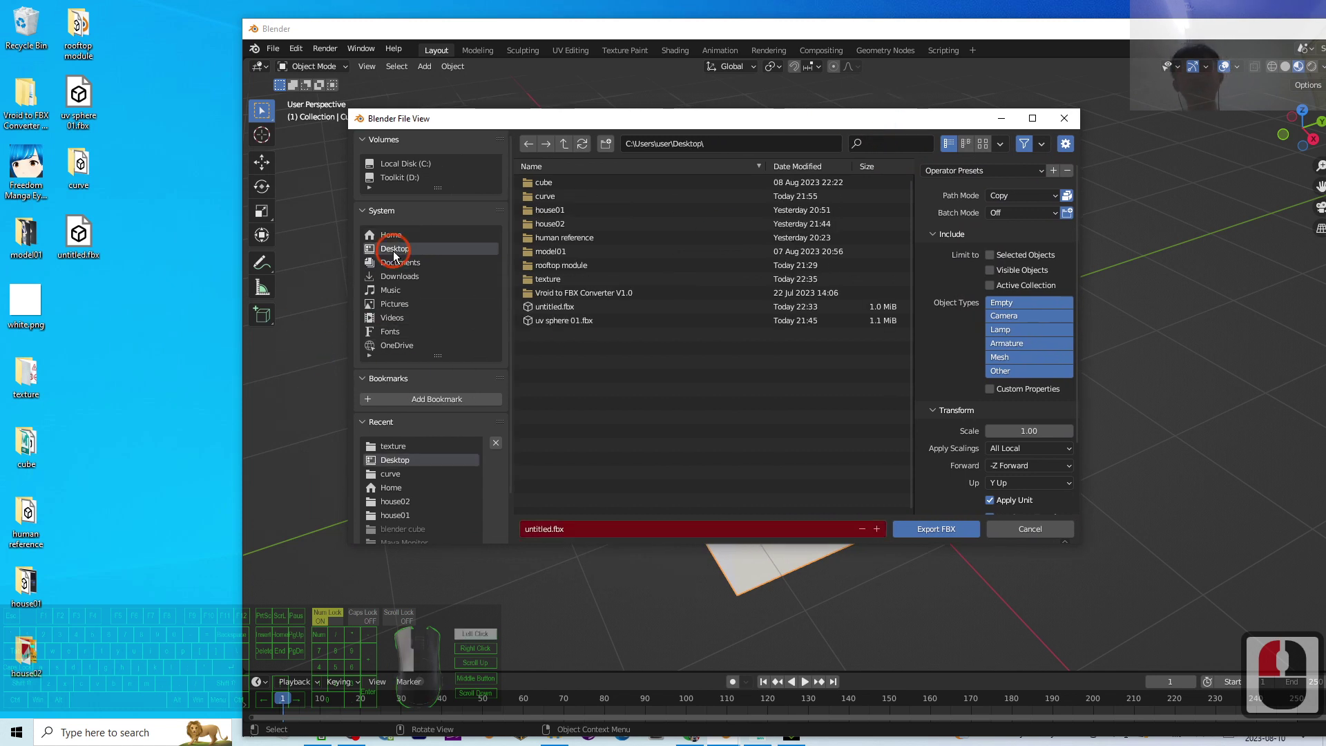
double_click(581, 528)
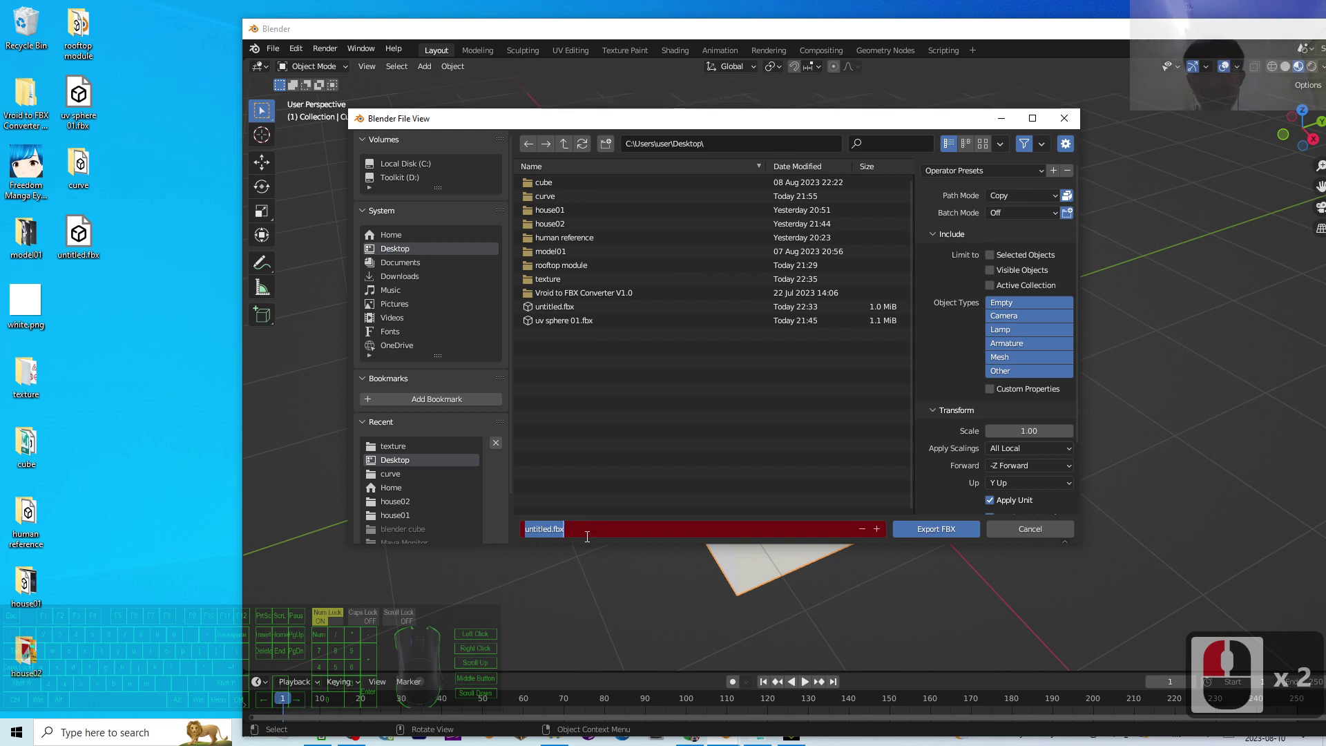
type("model")
key("BackSpace")
key("BackSpace")
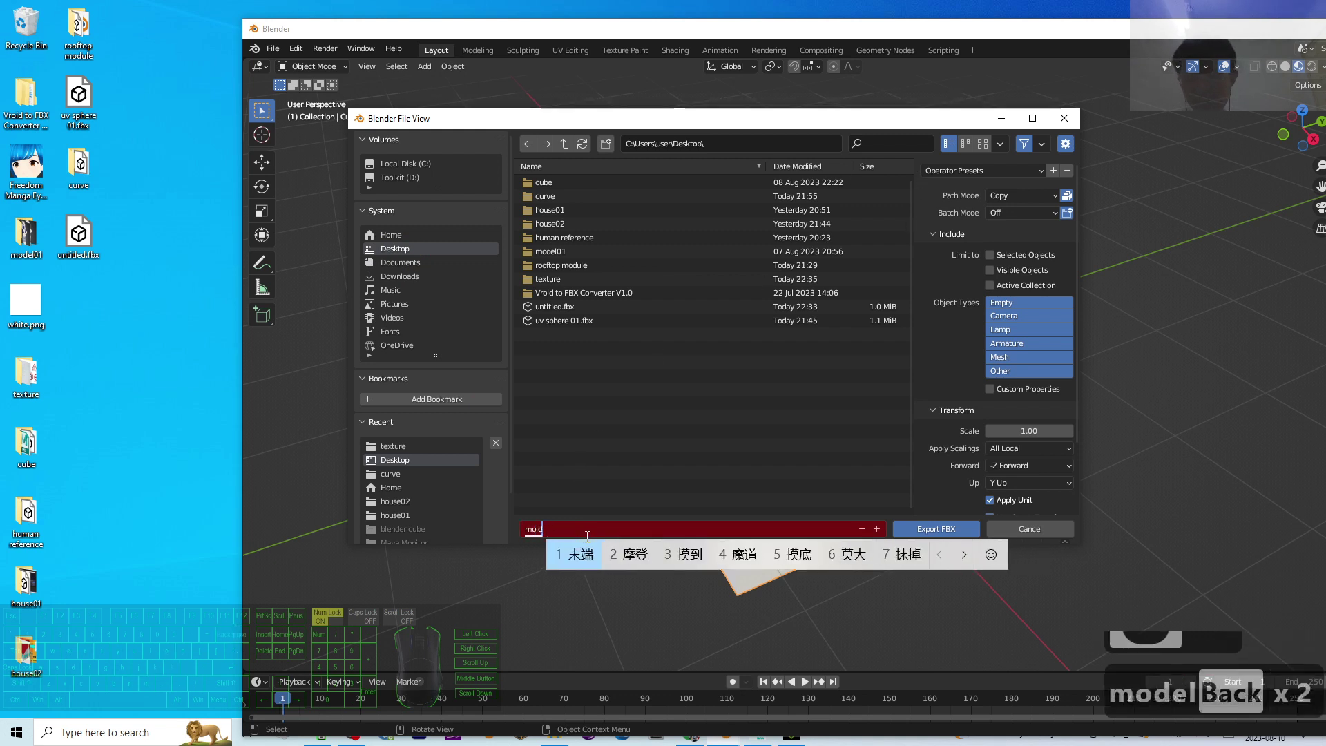
key("BackSpace")
key("BackSpace")
key("BackSpace")
type("model")
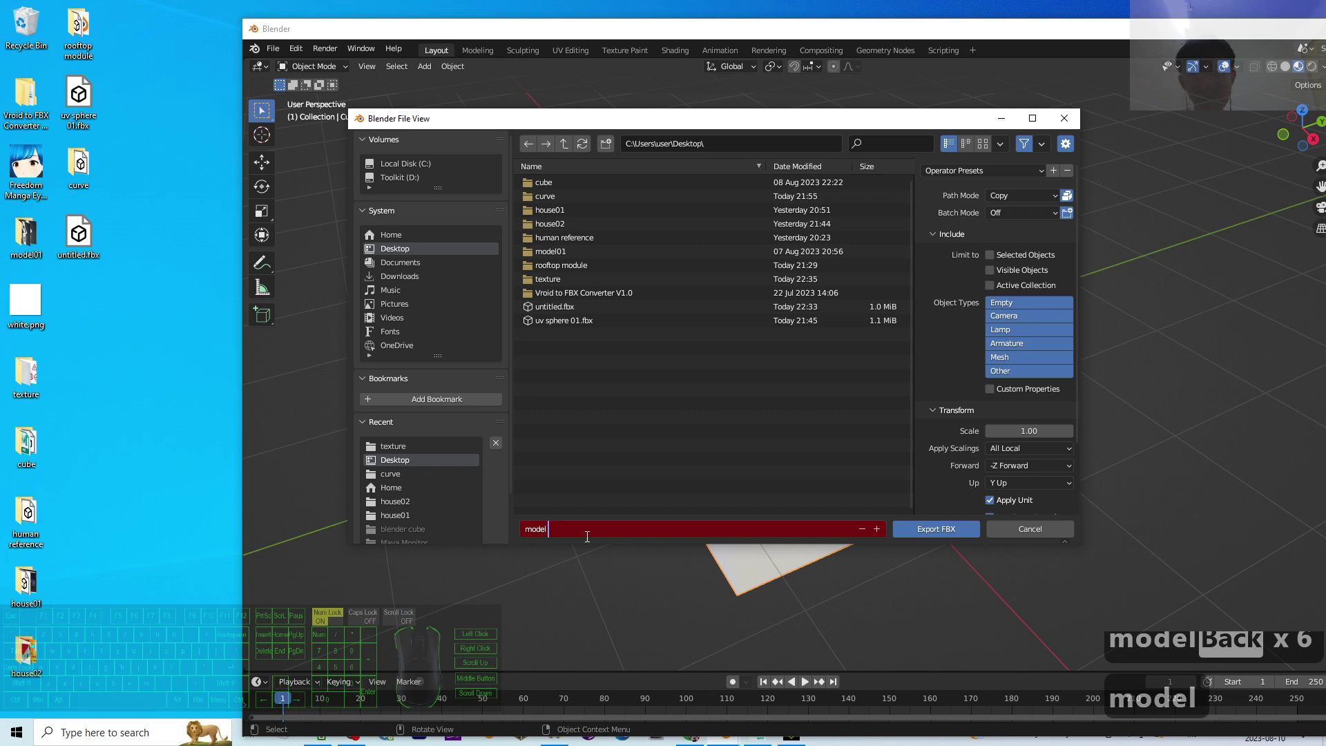
type(" expo")
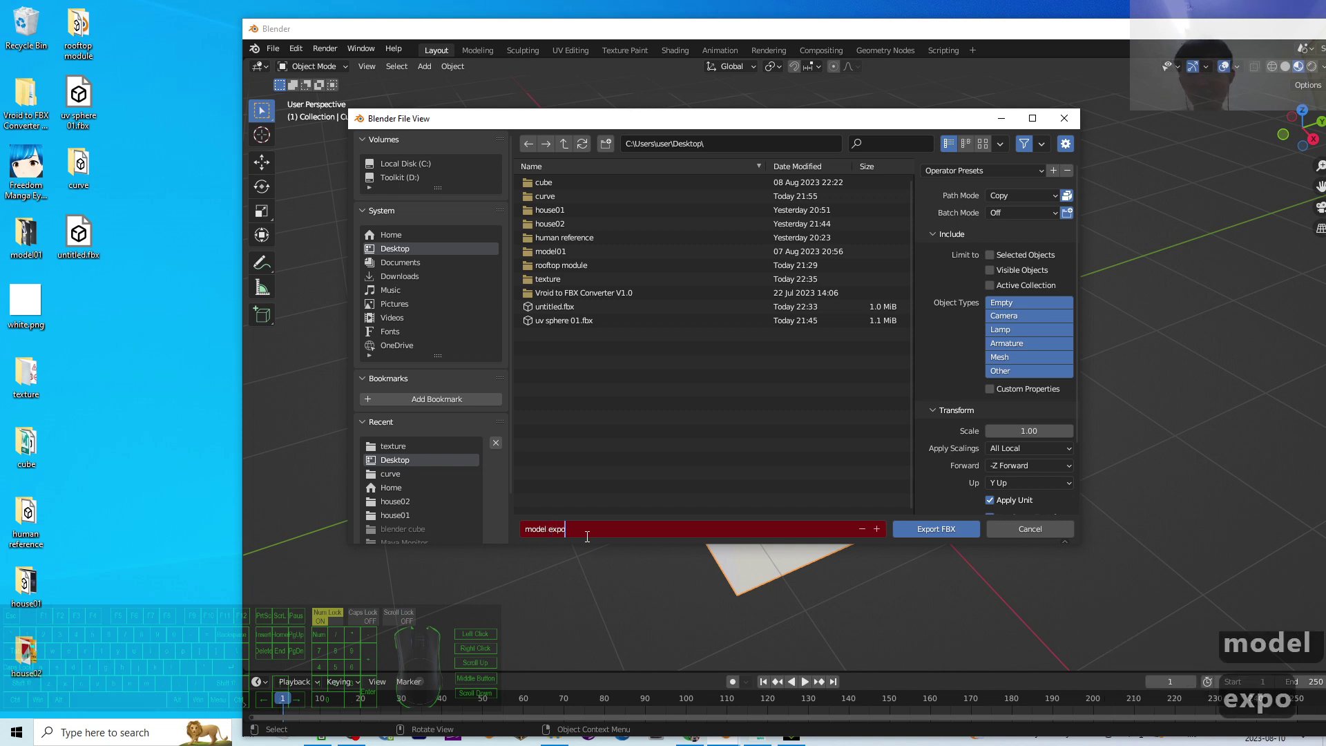
type("rted P")
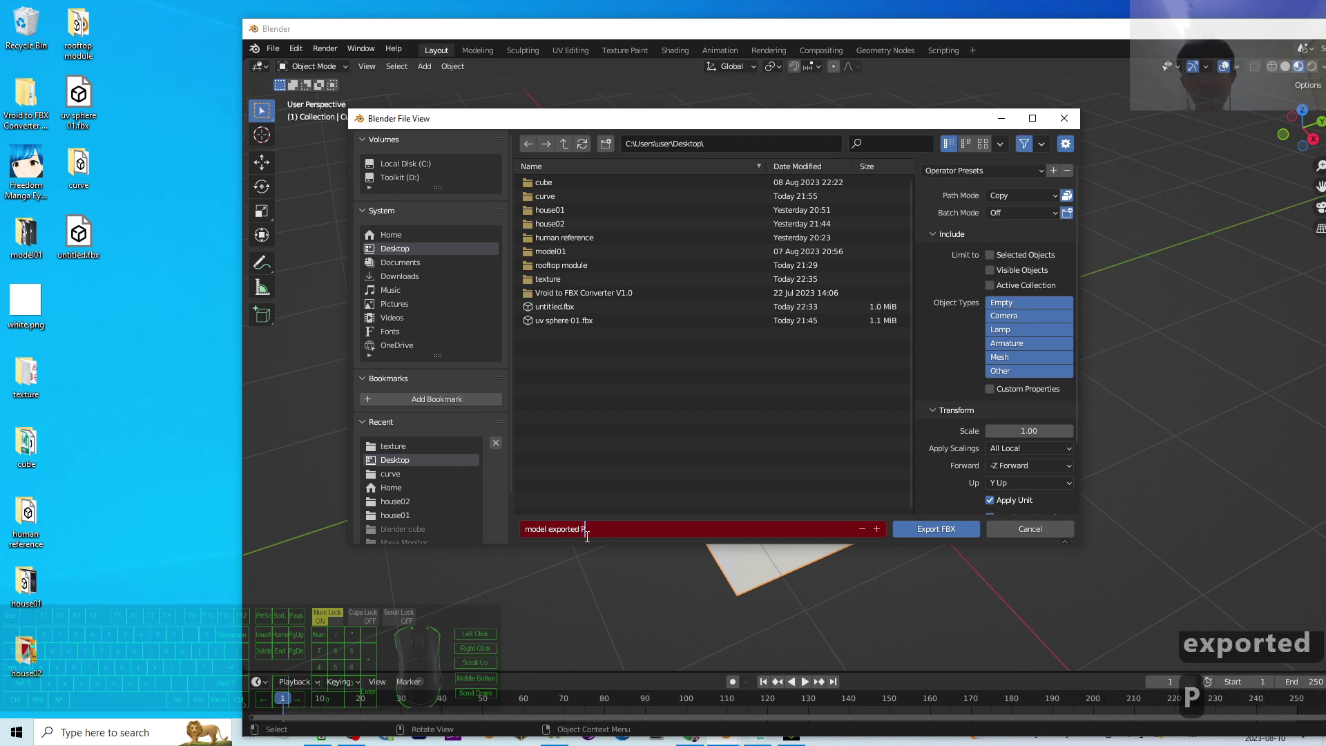
key("BackSpace")
type("path mo")
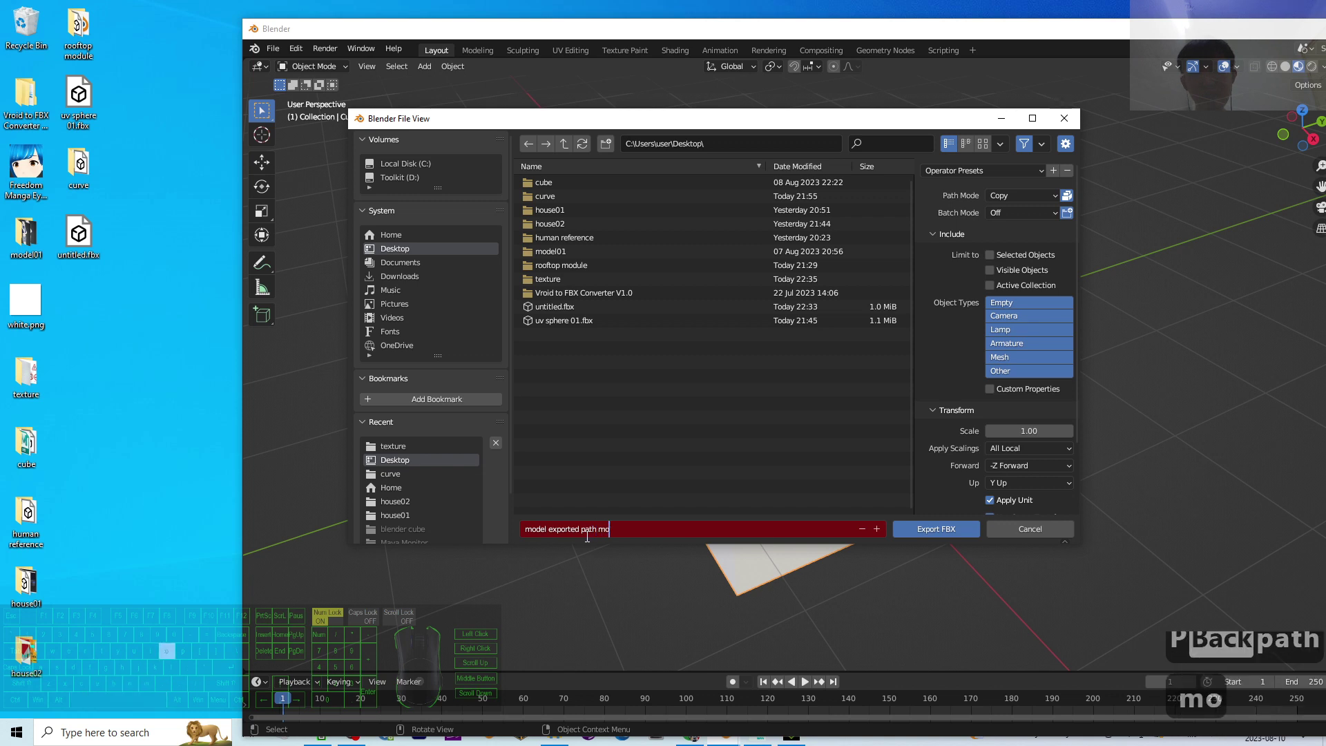
type("de copy")
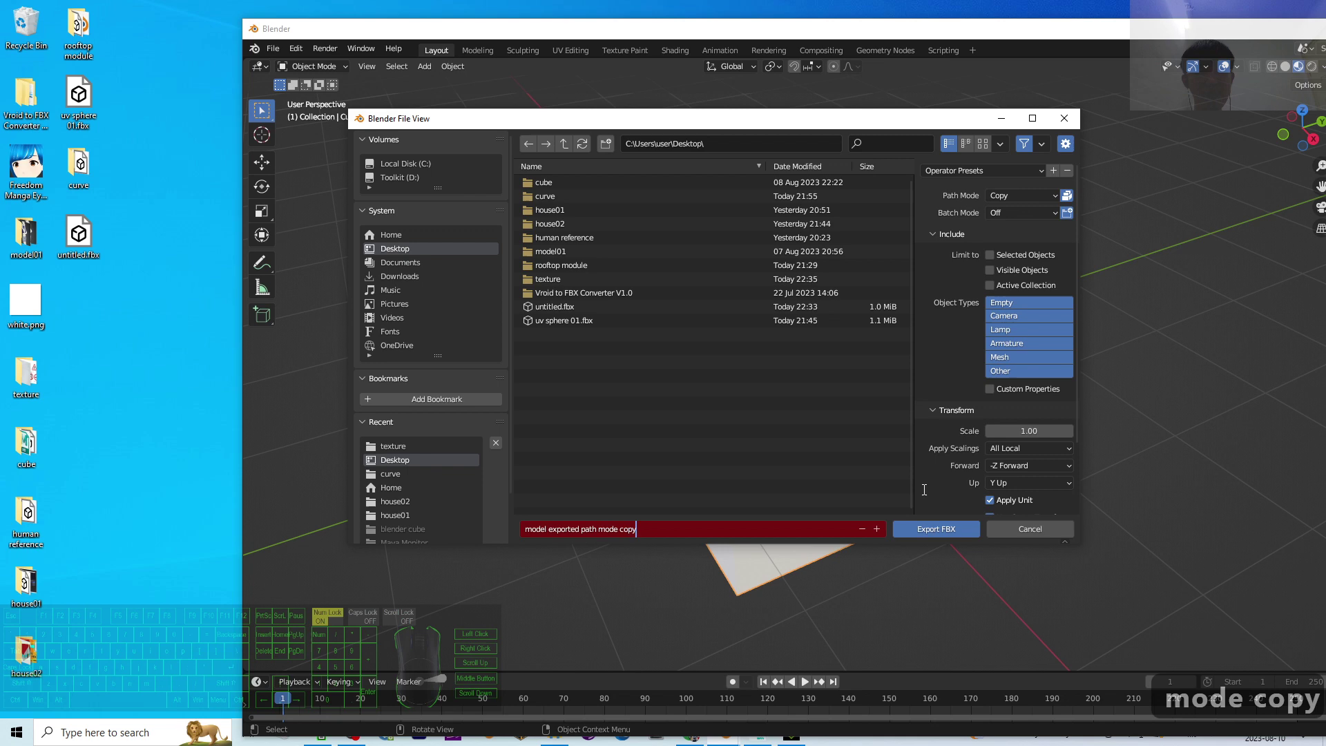
left_click(936, 529)
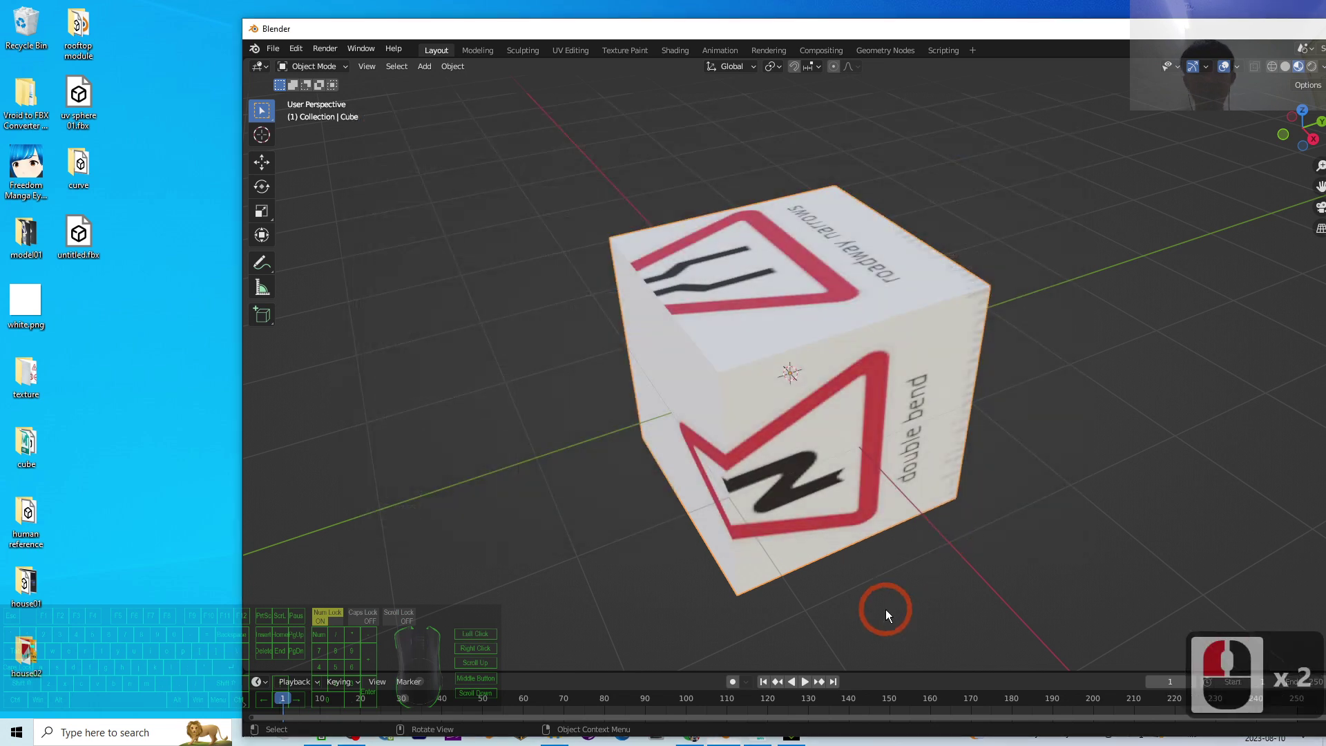
double_click(83, 306)
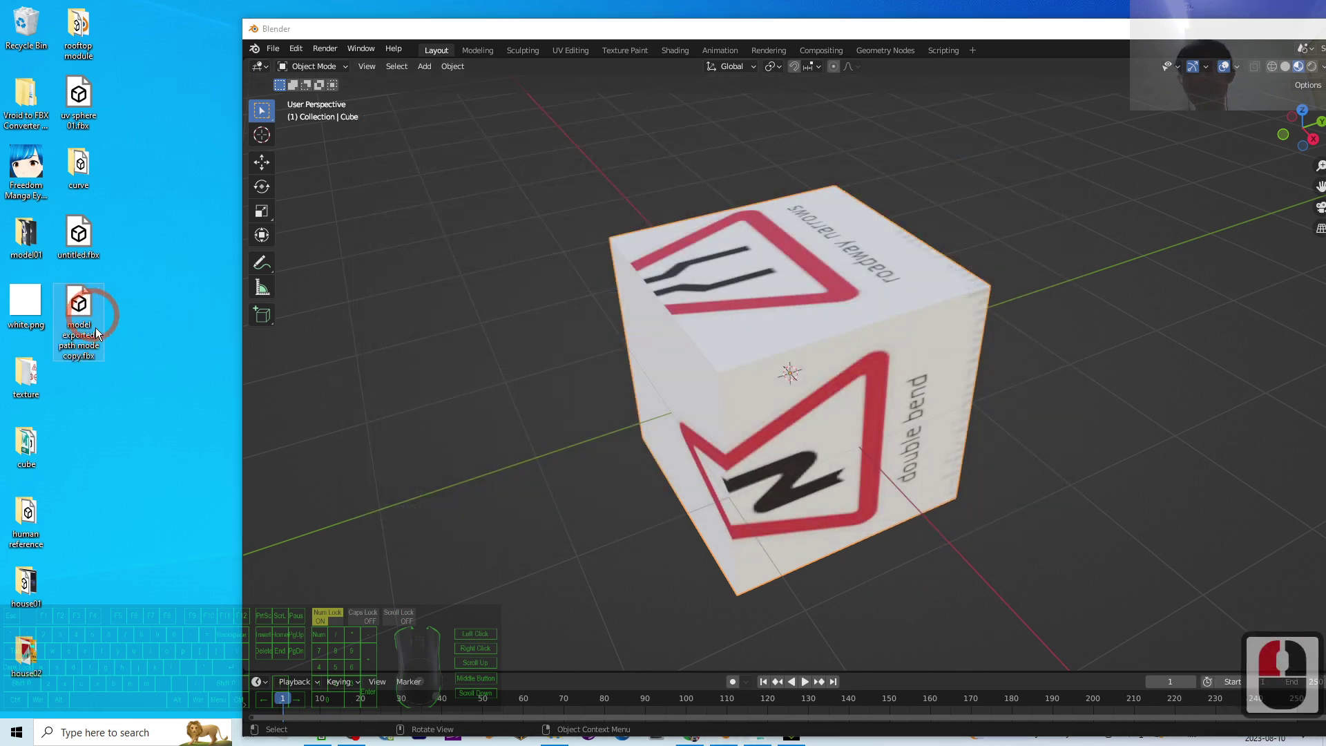
left_click(273, 50)
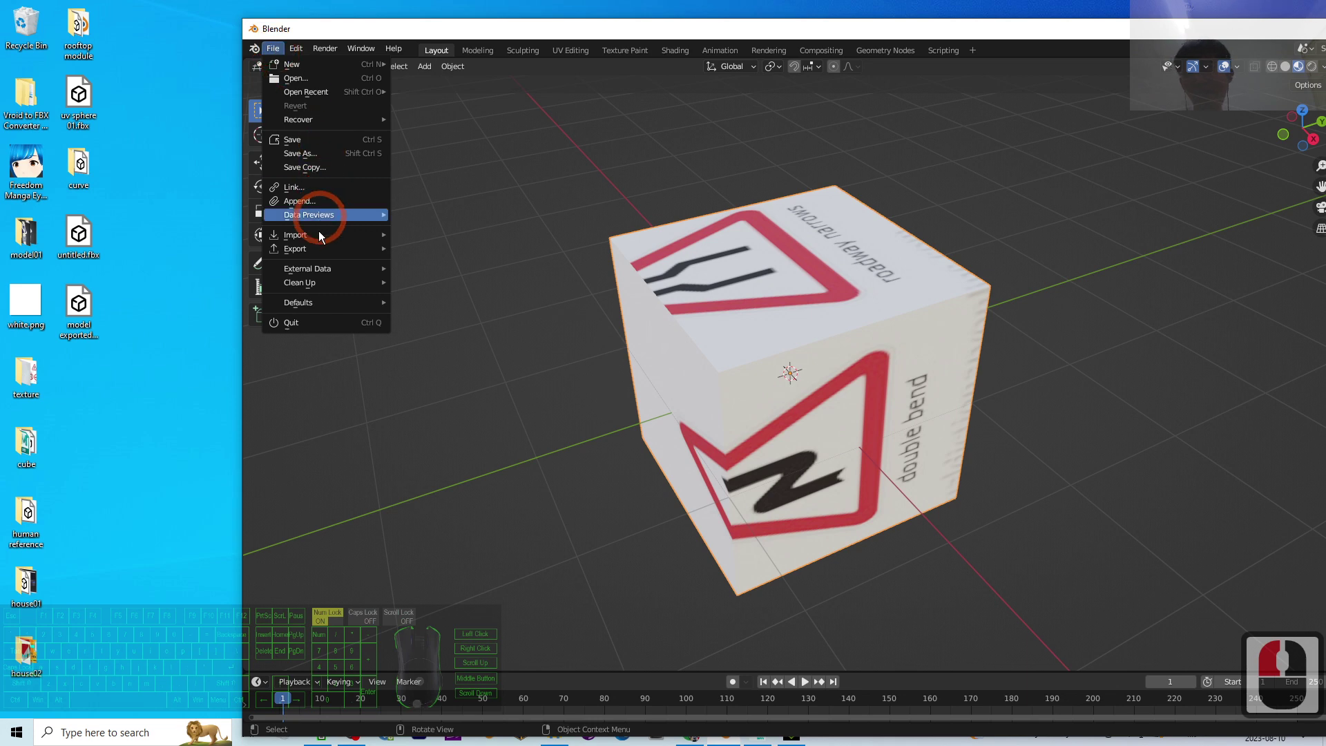
mouse_move(296, 249)
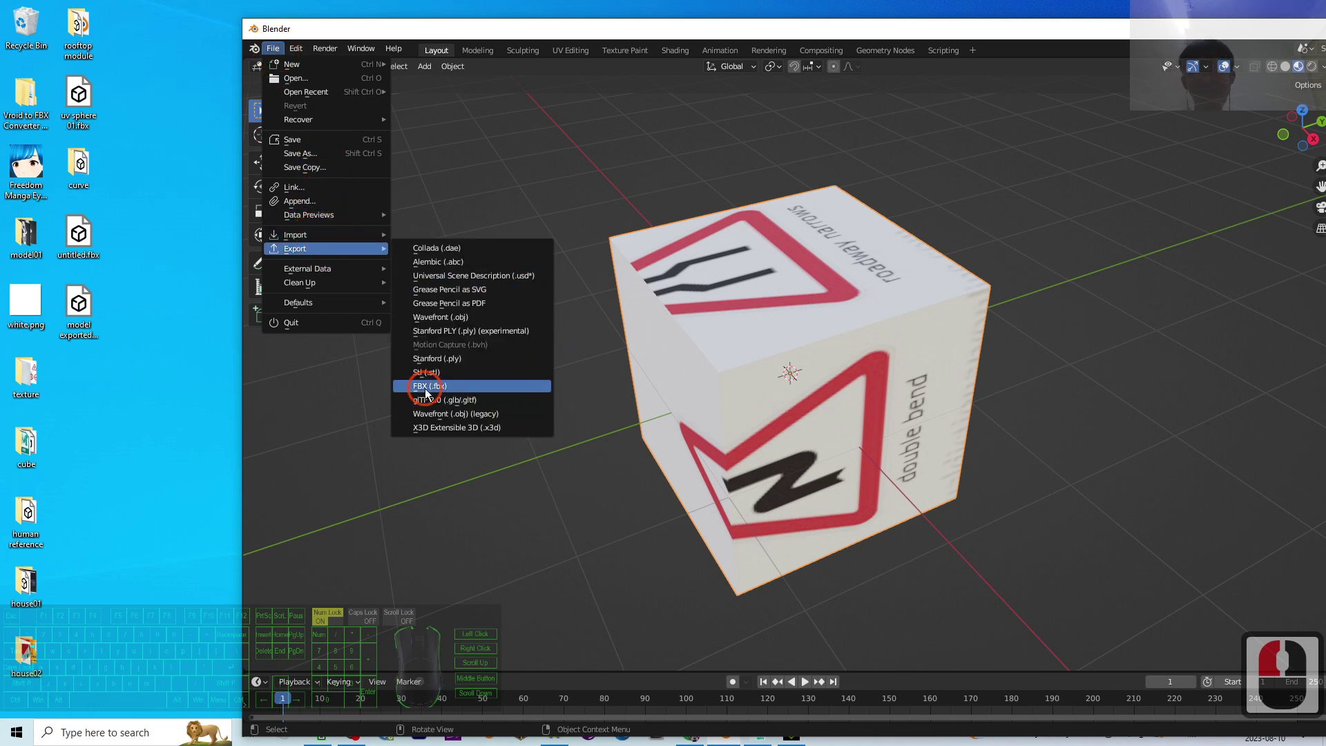
- Start a second FBX export, leaving Path Mode at Auto
left_click(425, 389)
left_click_drag(1129, 177, 946, 178)
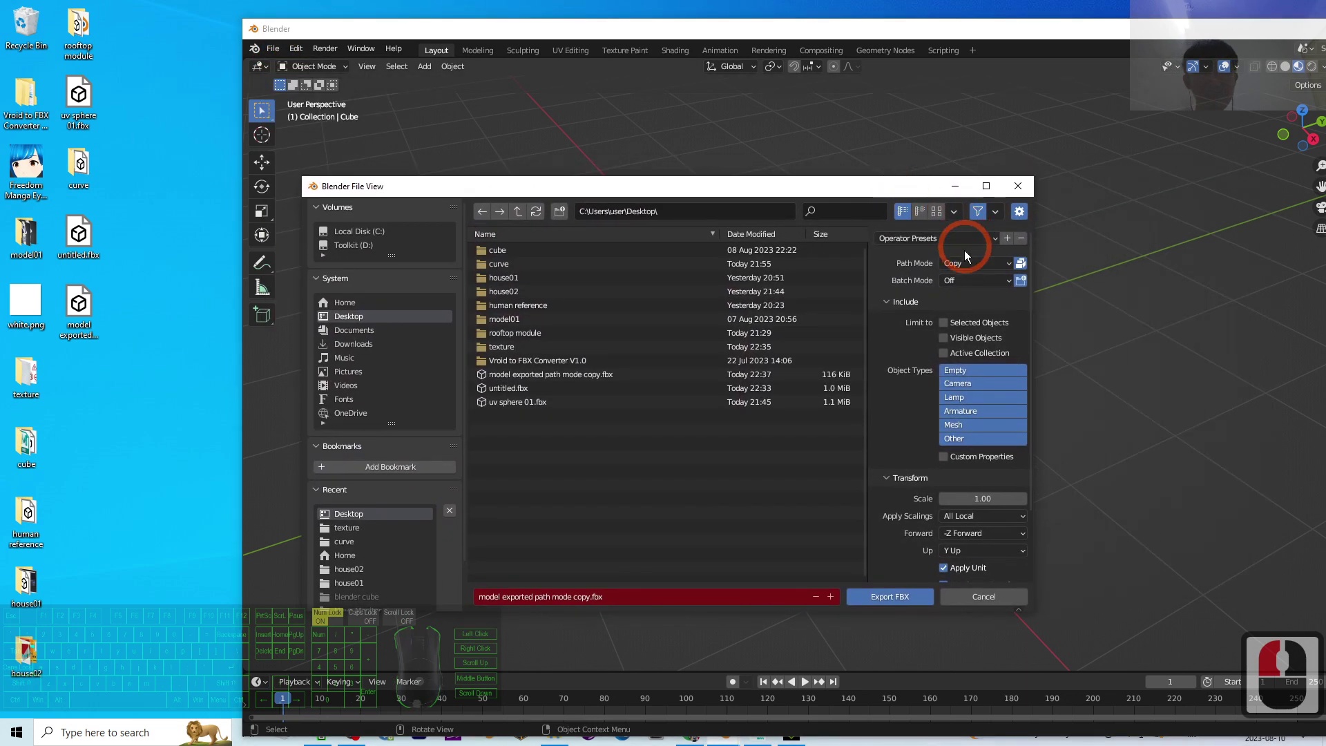
left_click(974, 263)
left_click(956, 281)
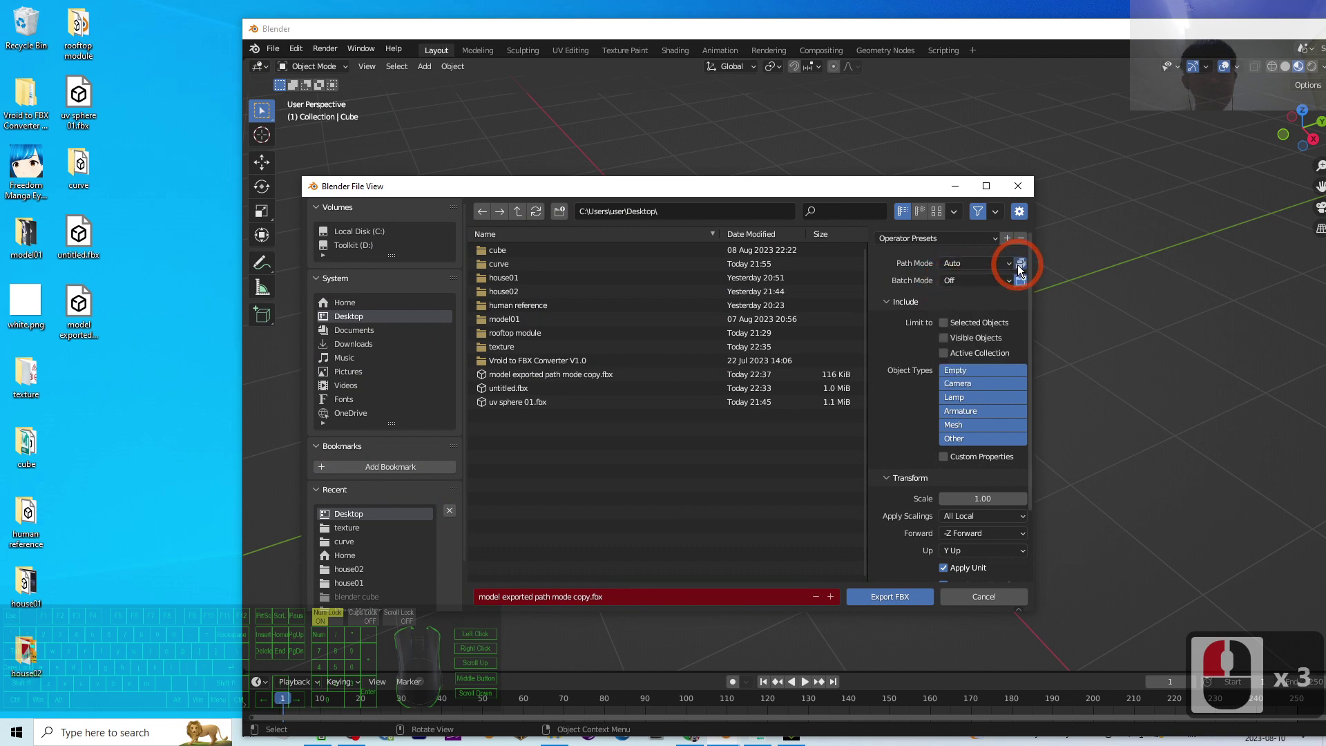
left_click(995, 264)
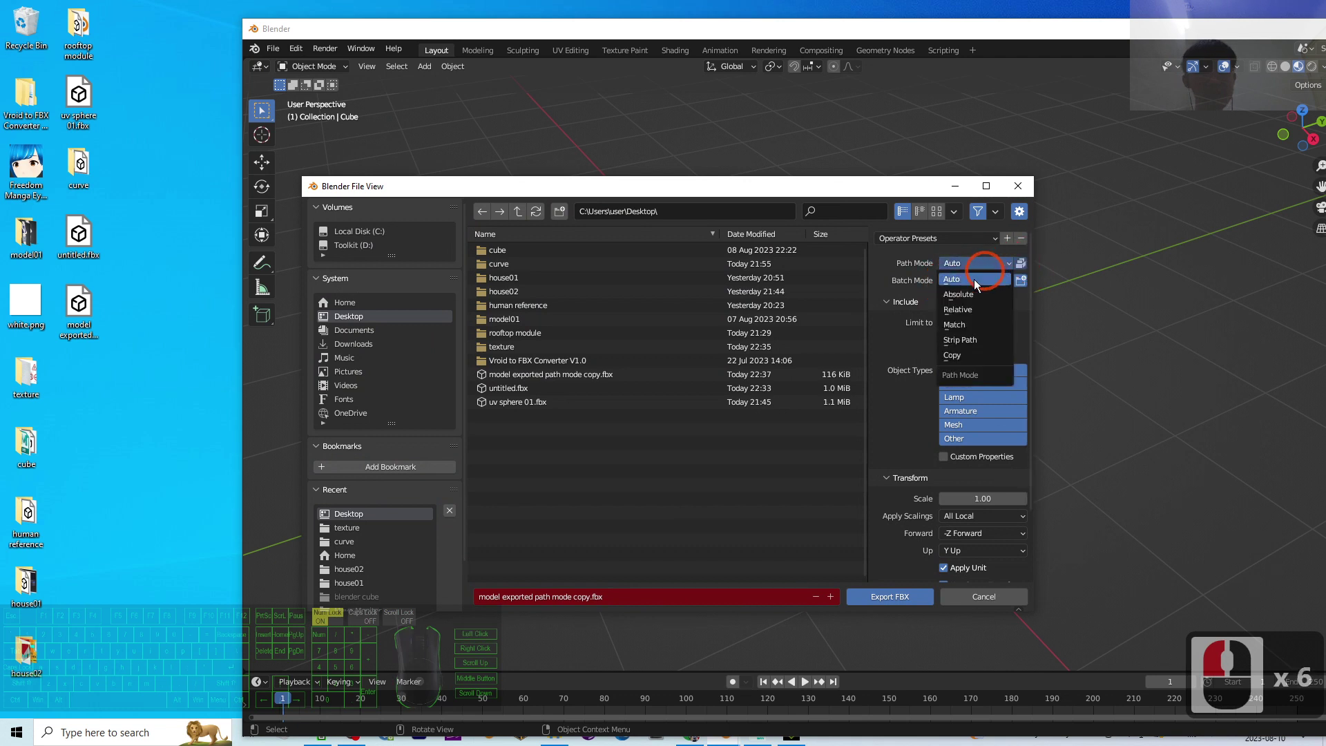
left_click(958, 332)
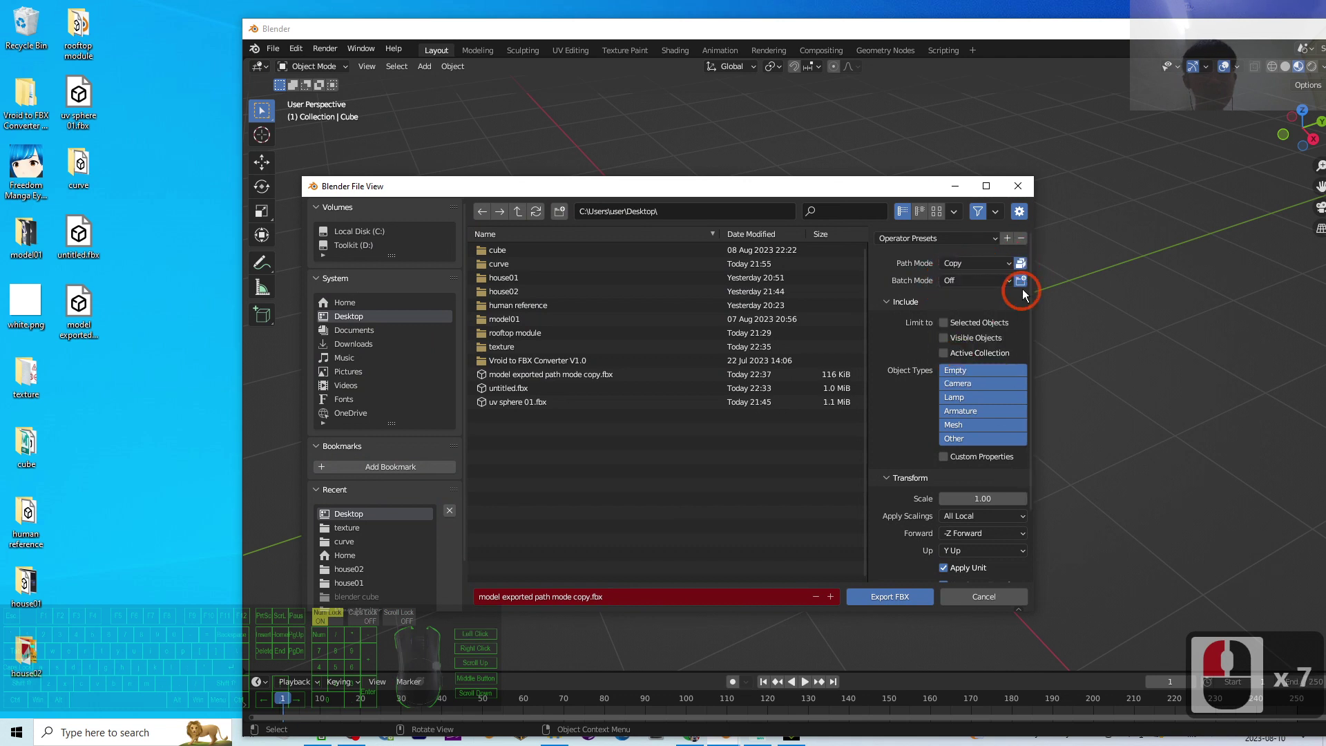
left_click(967, 264)
left_click(967, 264)
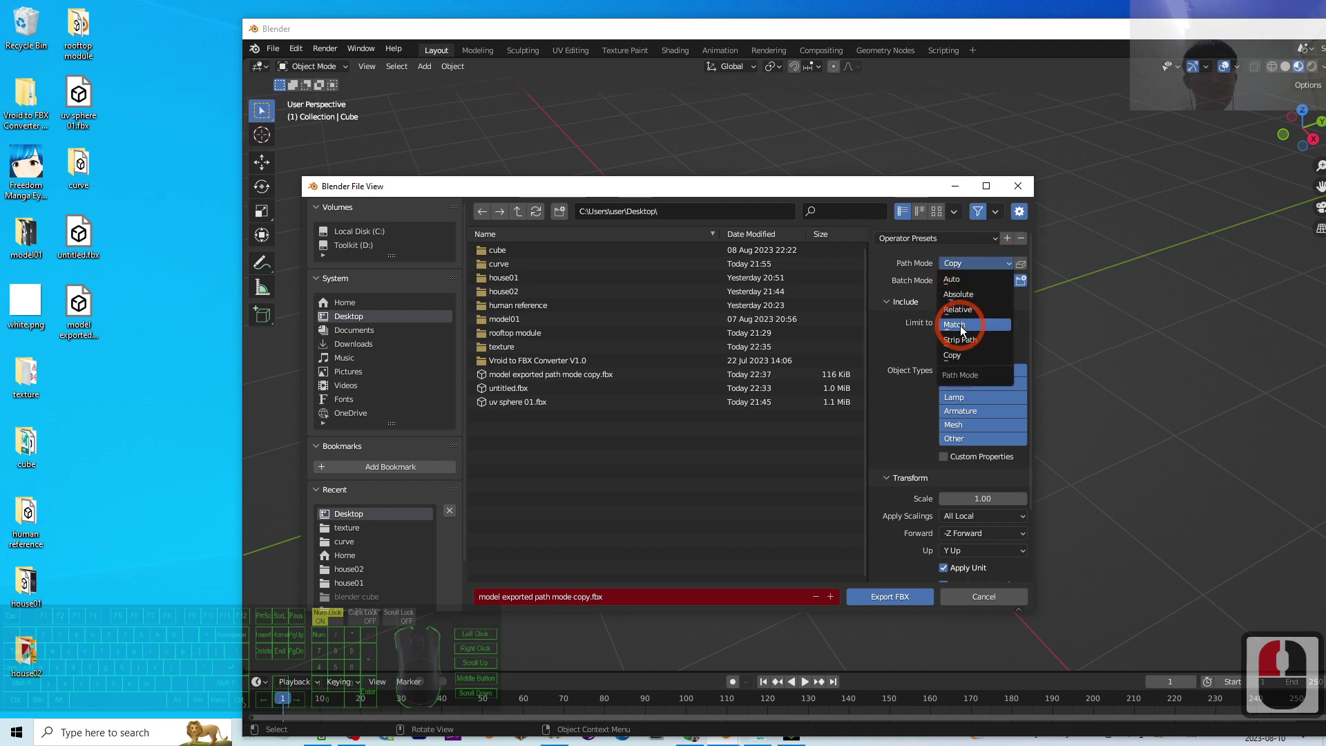
left_click(954, 280)
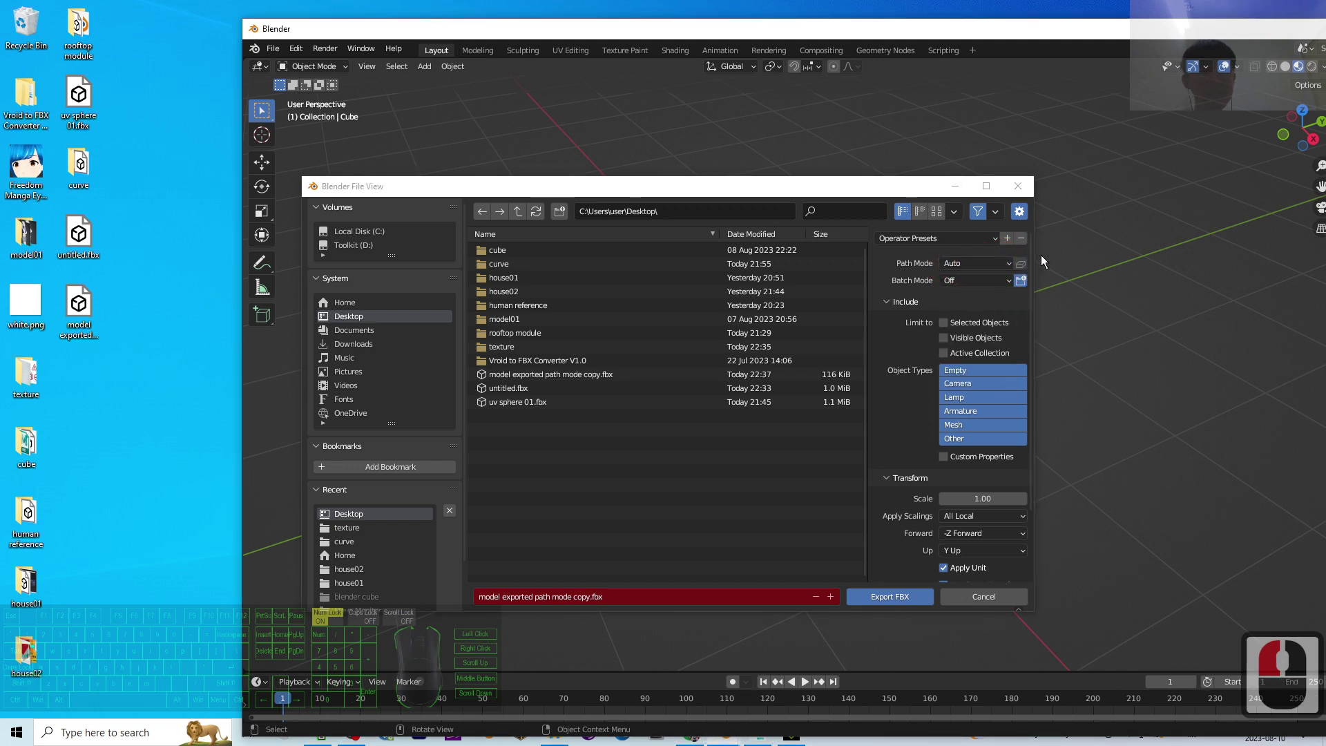
- Export it as 'model exported default.fbx' and select the exported files on the desktop
double_click(510, 597)
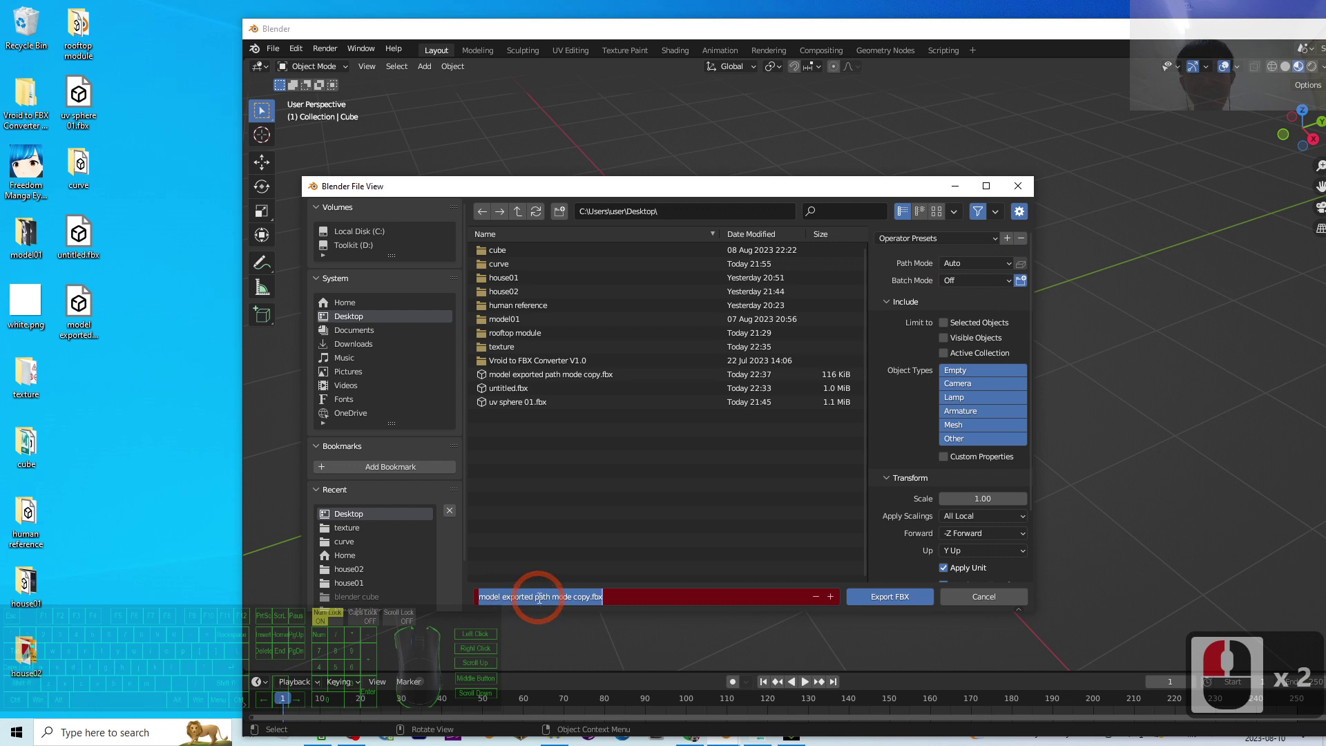
left_click_drag(536, 596, 612, 598)
type("defa")
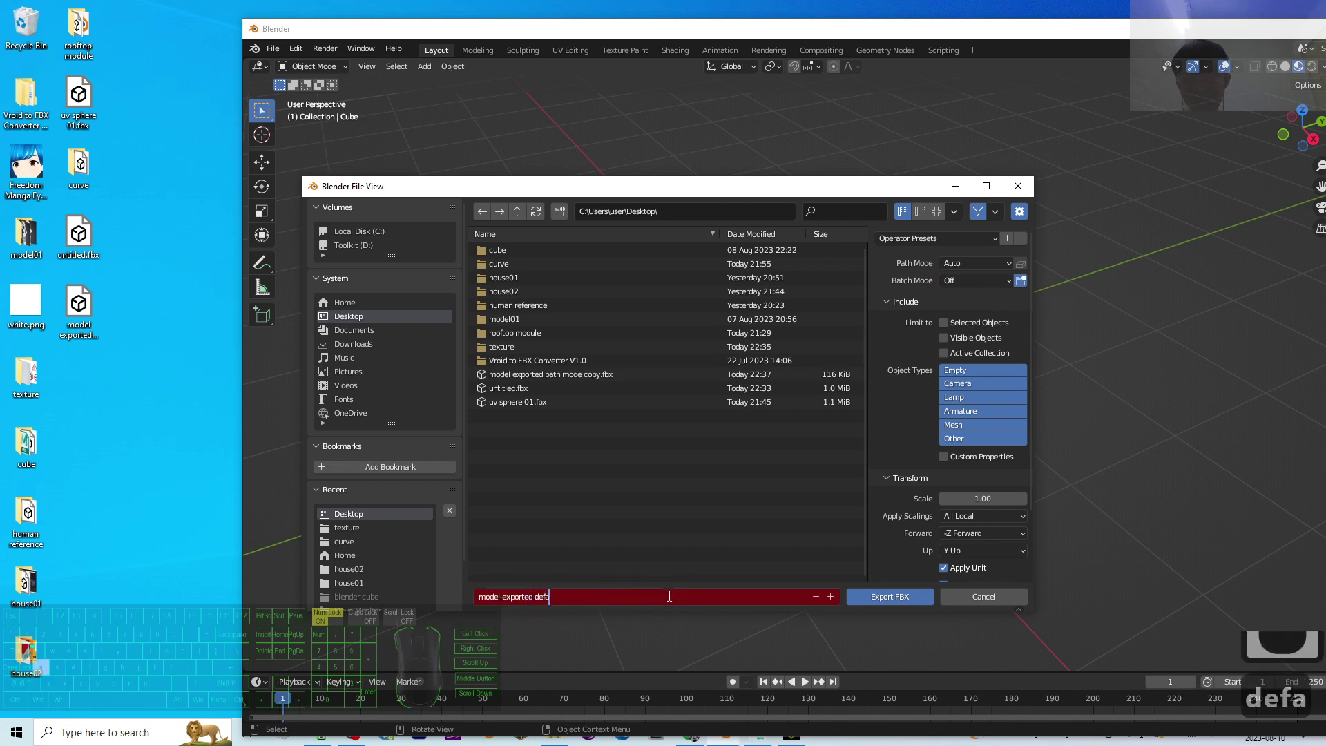
type("ult")
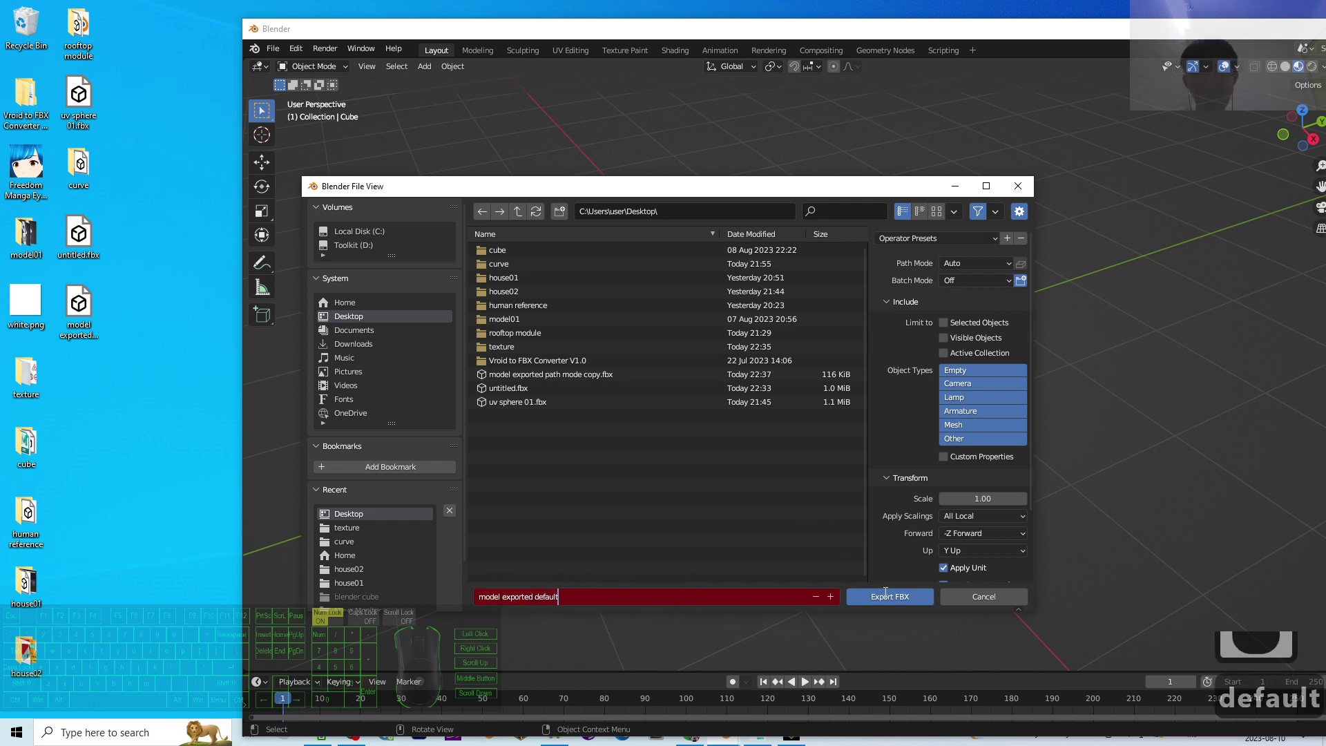
left_click(889, 596)
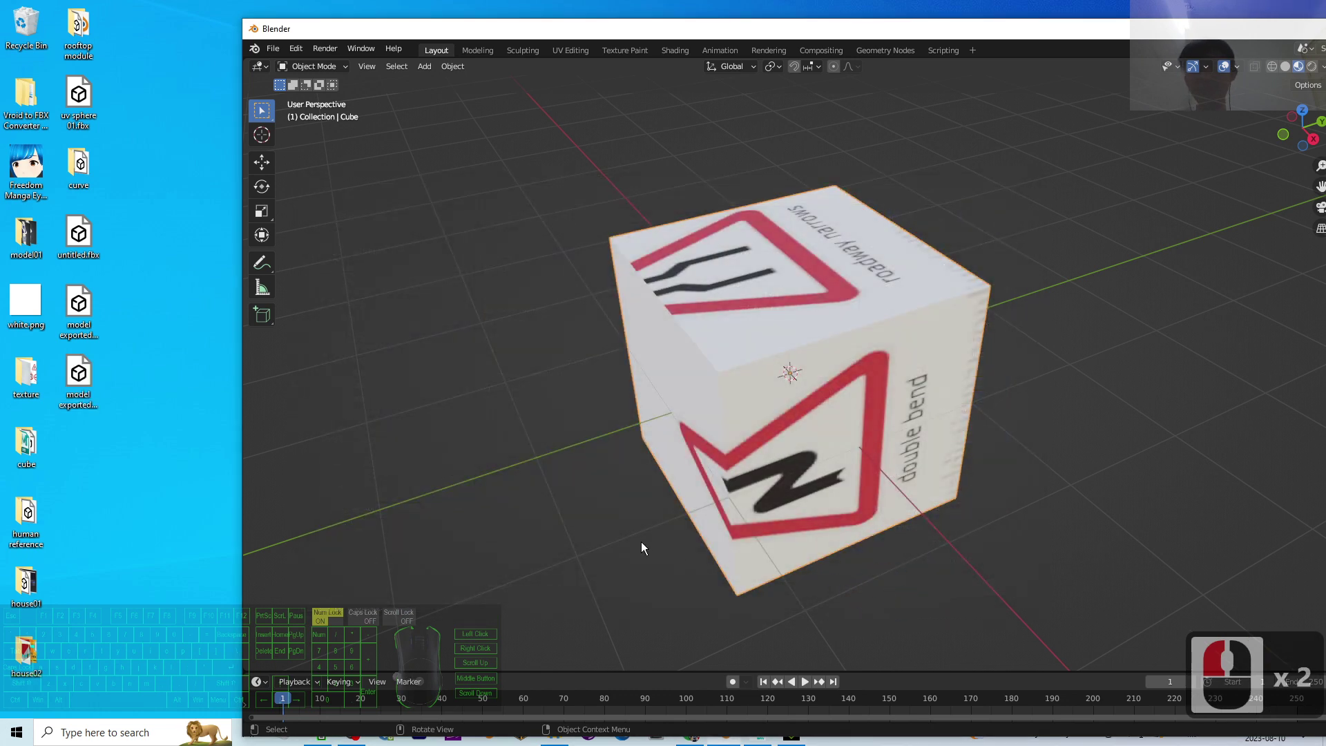
left_click(79, 383)
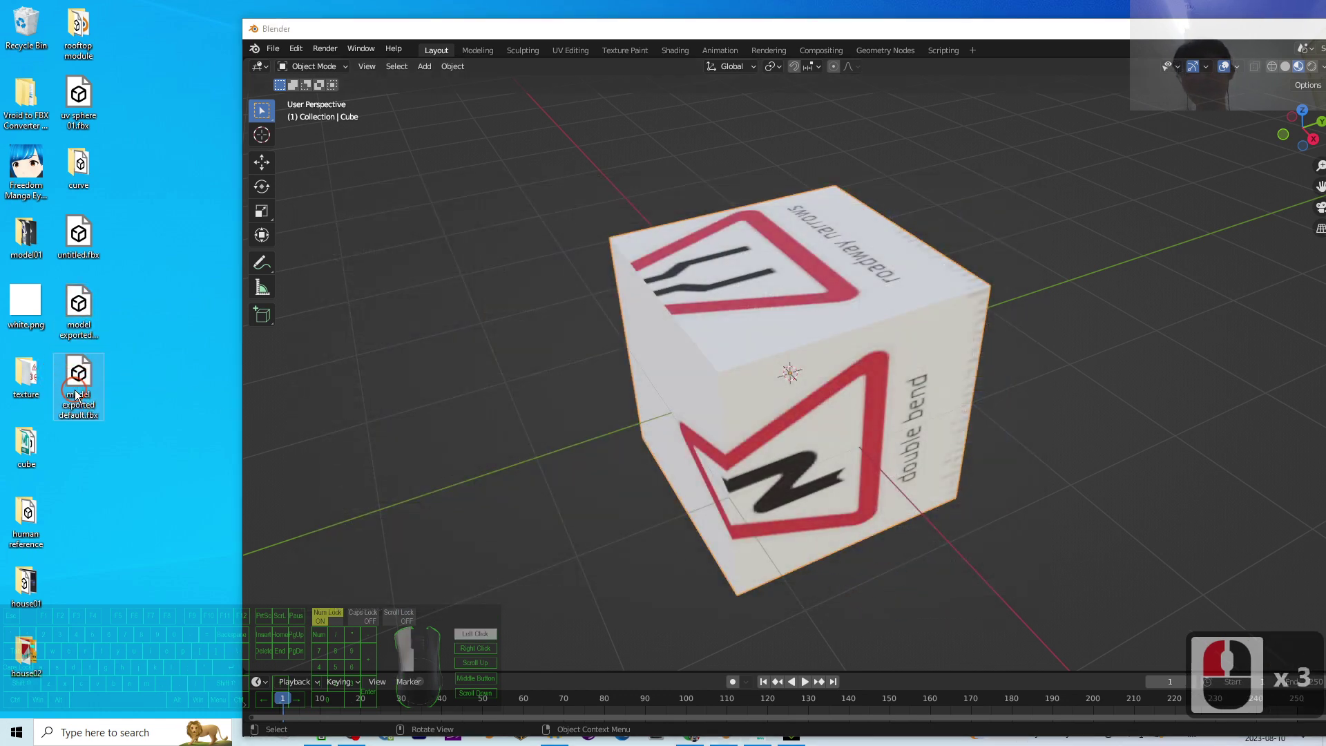
left_click(142, 252)
left_click(92, 312)
left_click(90, 349)
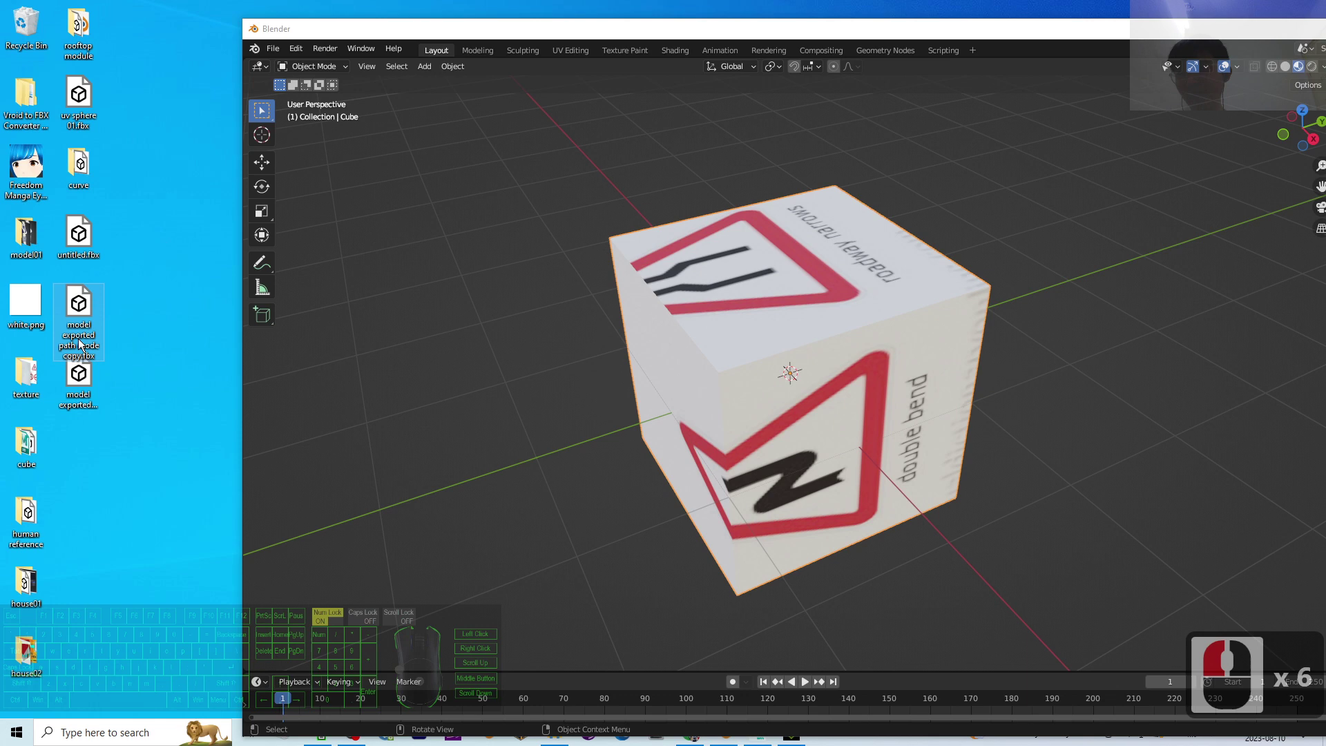
left_click(77, 409)
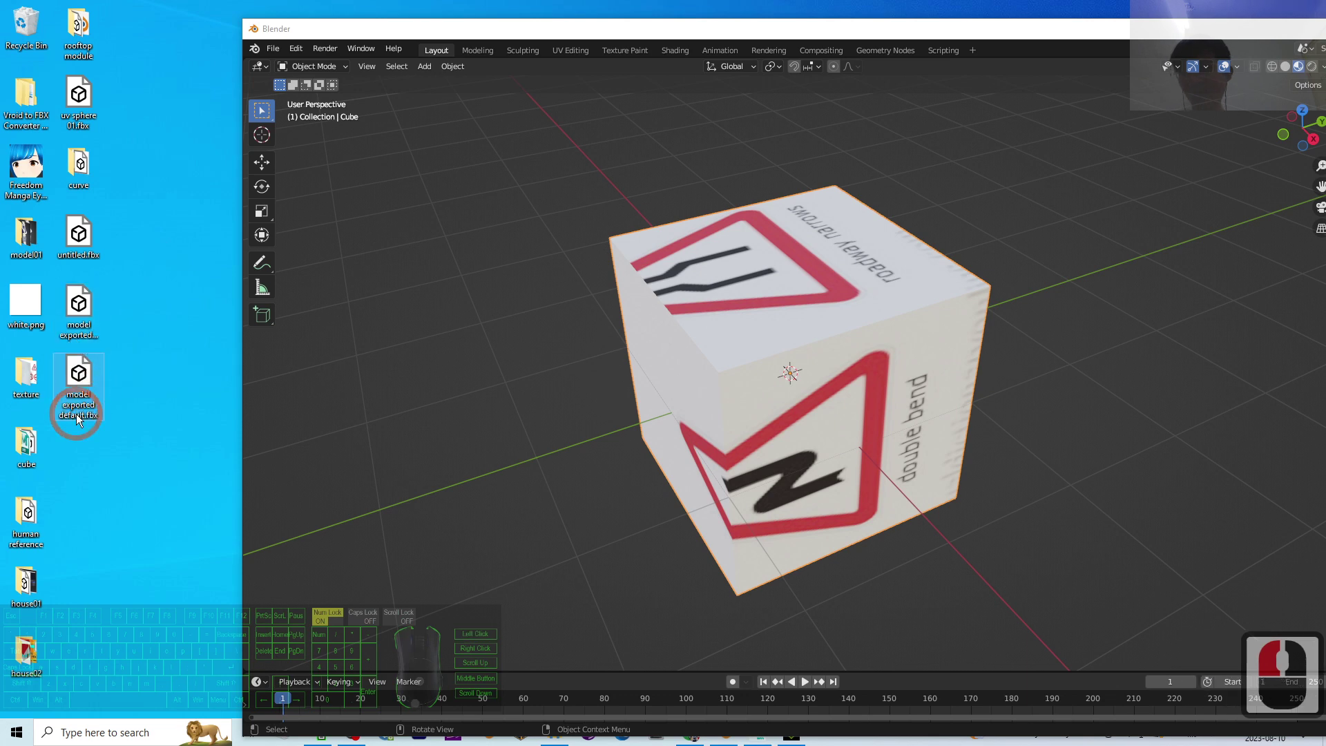
- Delete major-international-road-signs_1.jpg from the texture folder and close the folder window
double_click(727, 28)
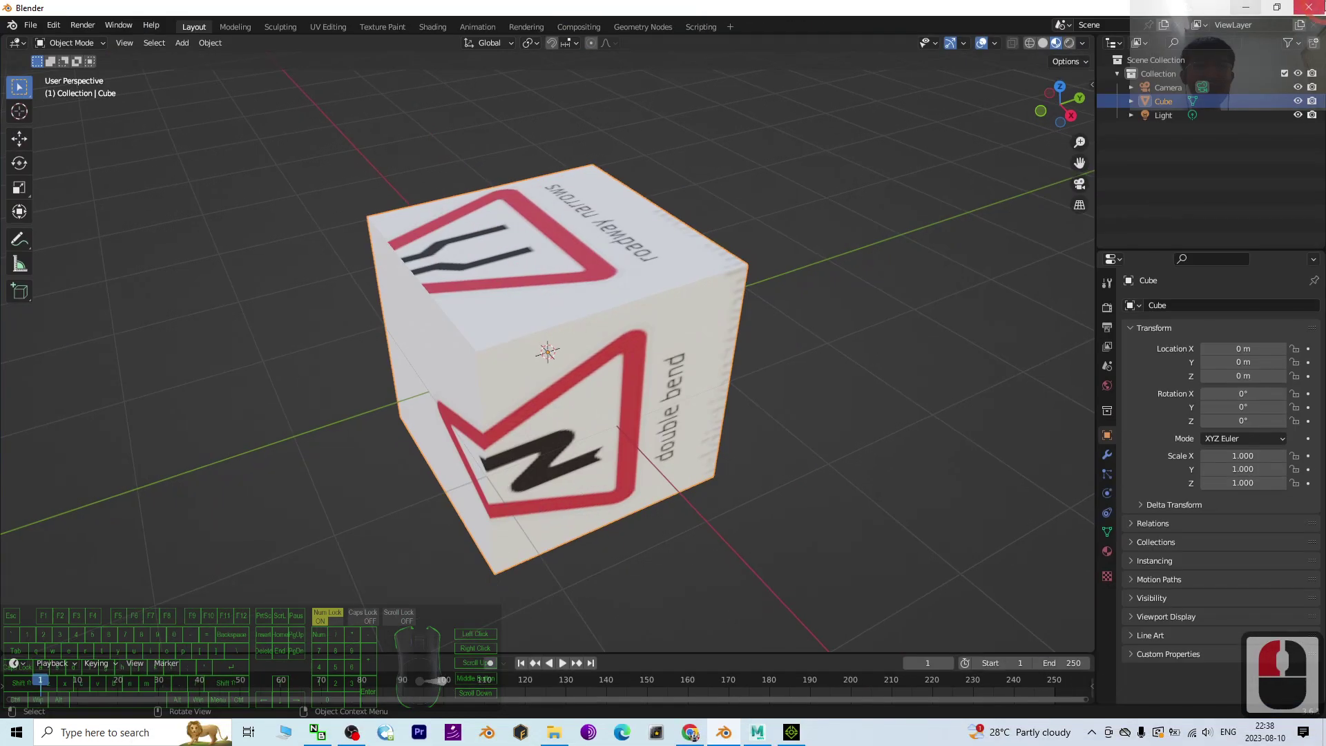
left_click(1250, 7)
left_click(89, 311)
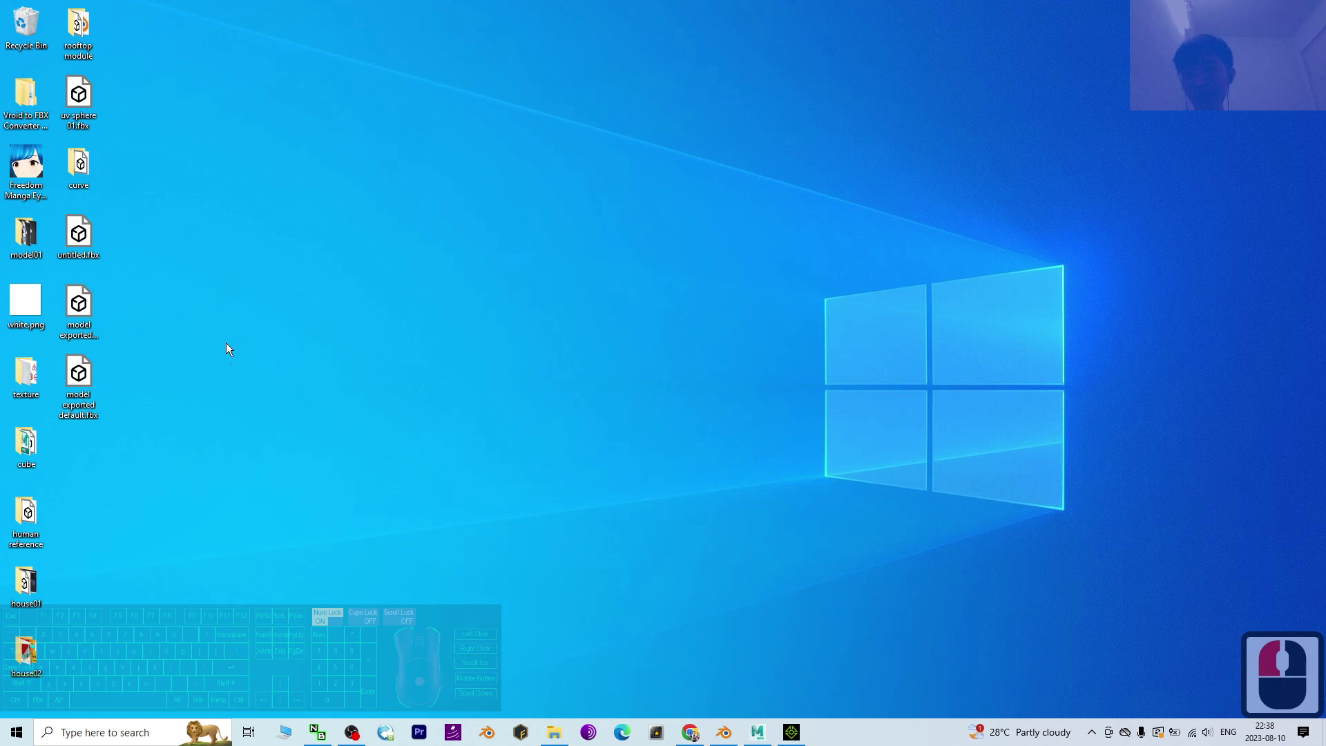
double_click(26, 378)
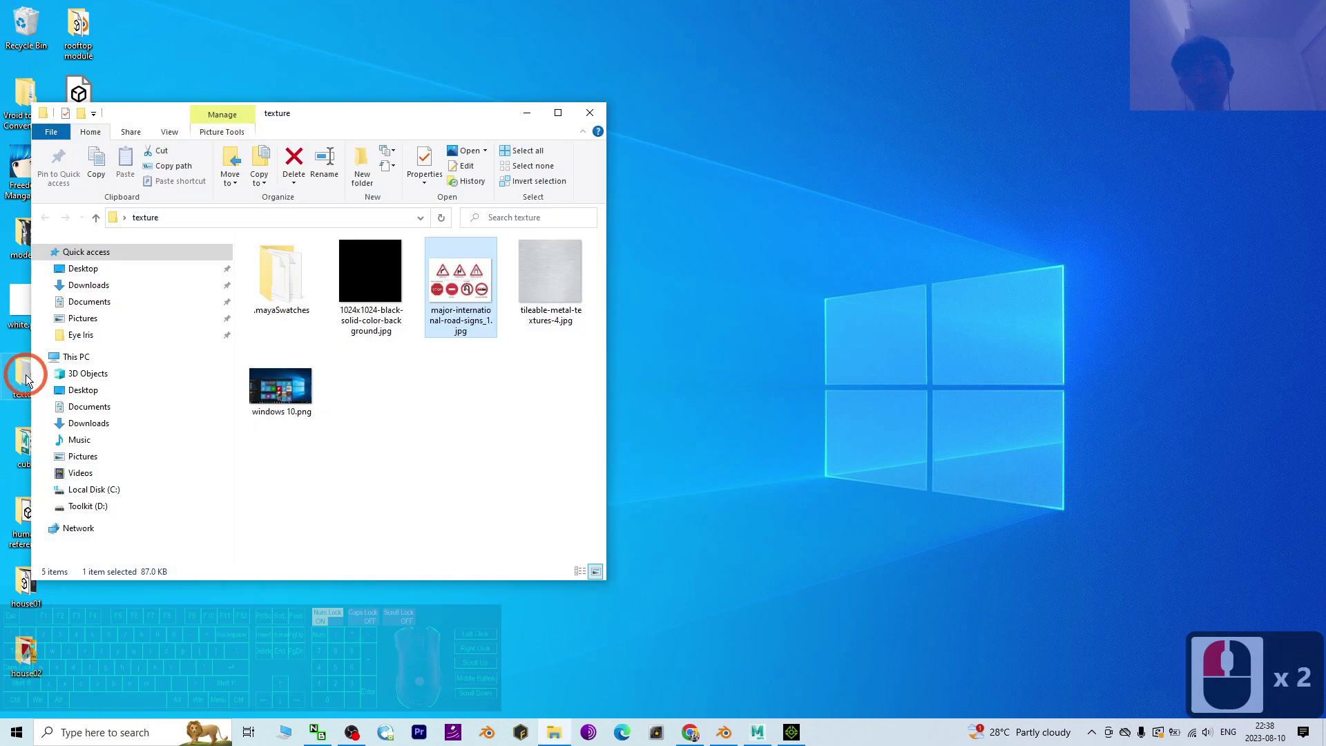
left_click_drag(434, 107, 804, 98)
left_click(819, 388)
left_click(832, 271)
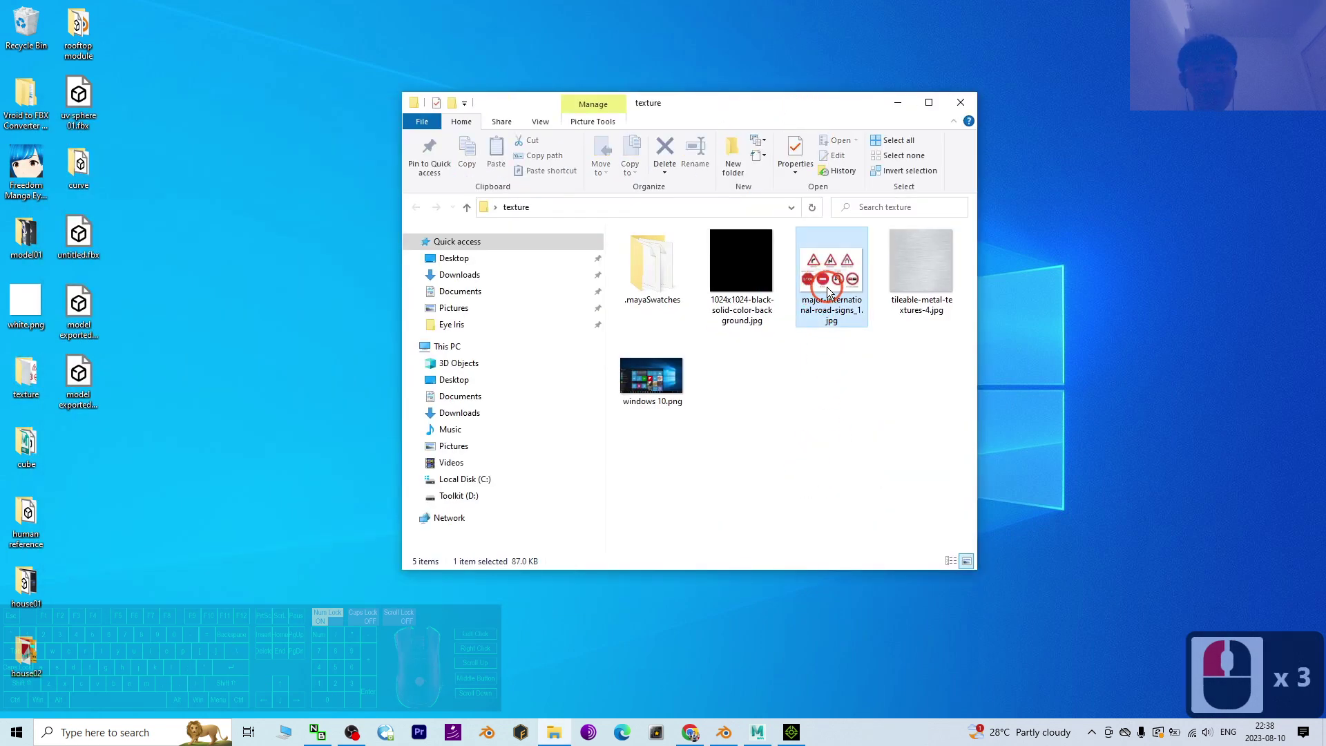
key("Delete")
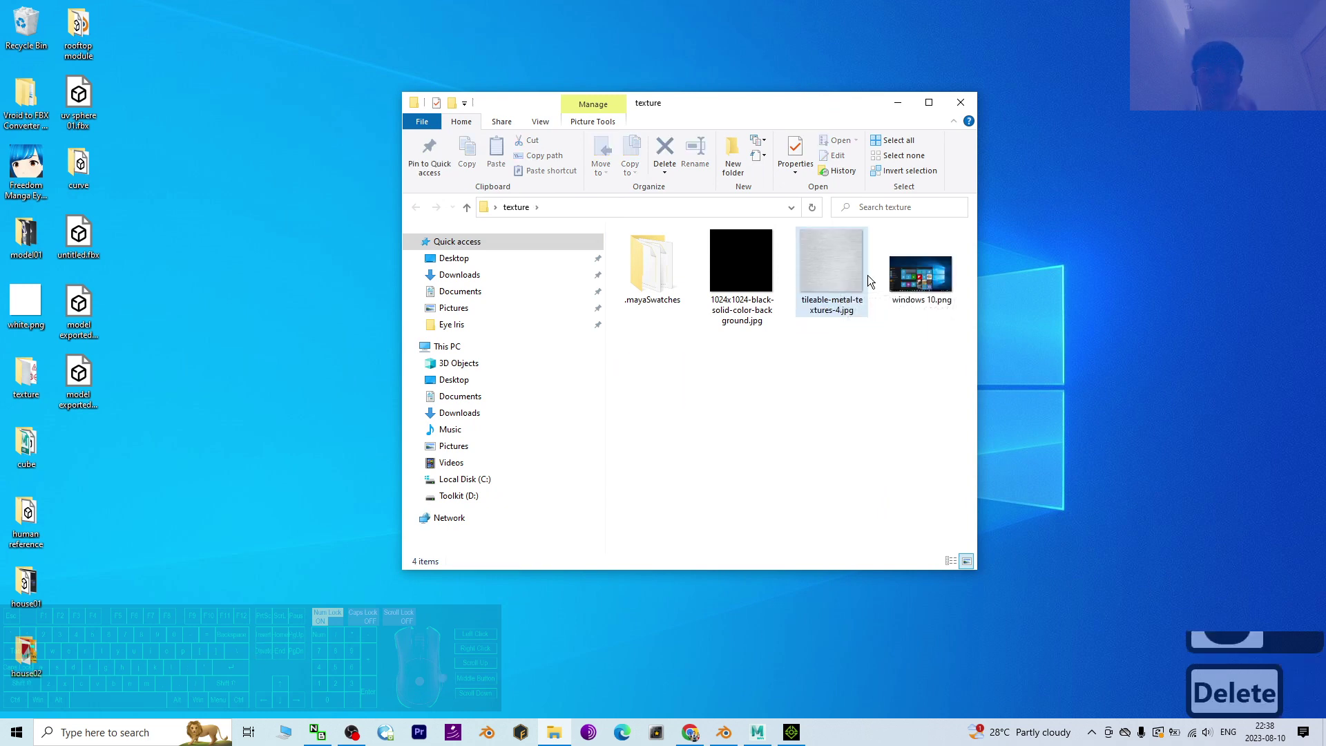
left_click(960, 101)
left_click(100, 362)
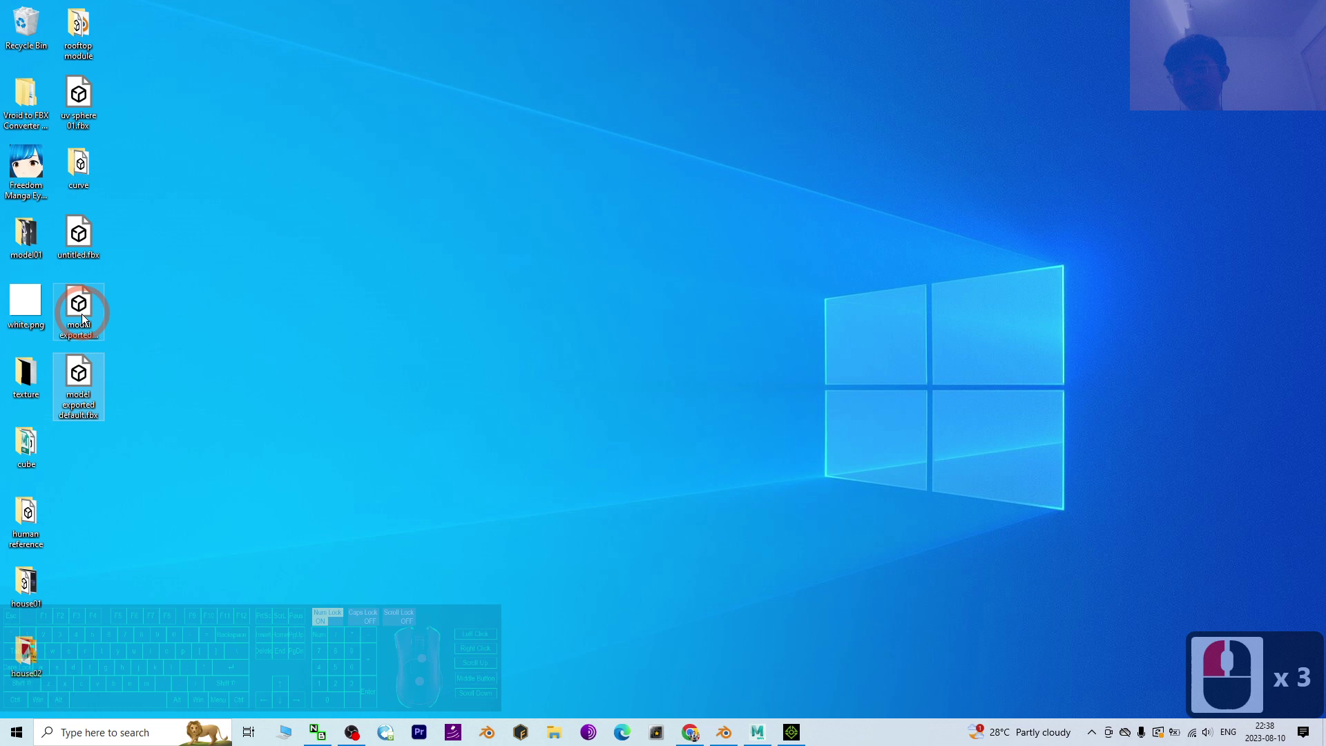
- View 'model exported default.fbx' in 3D Viewer as an untextured grey cube, then close it
left_click(82, 373)
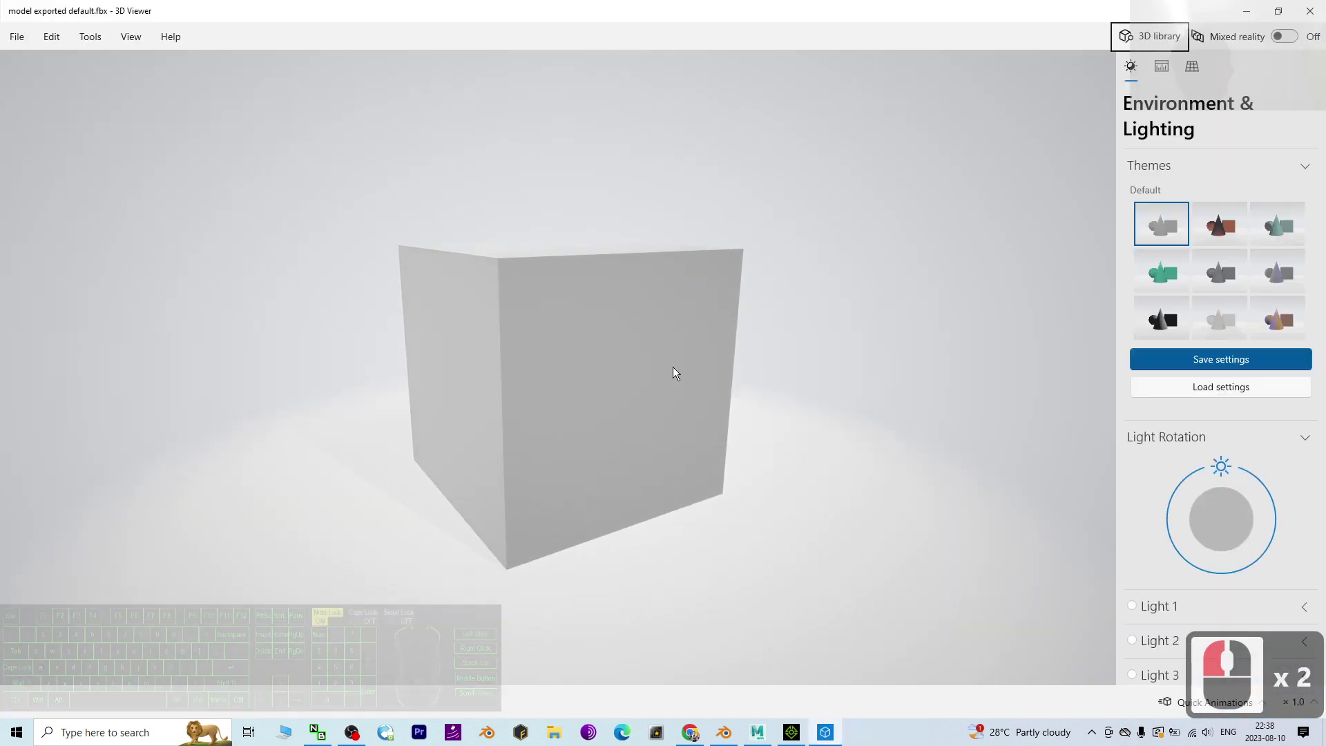
scroll(672, 367, "up", 2)
mouse_move(646, 322)
left_mouse_down()
mouse_move(626, 370)
mouse_move(576, 269)
left_mouse_up()
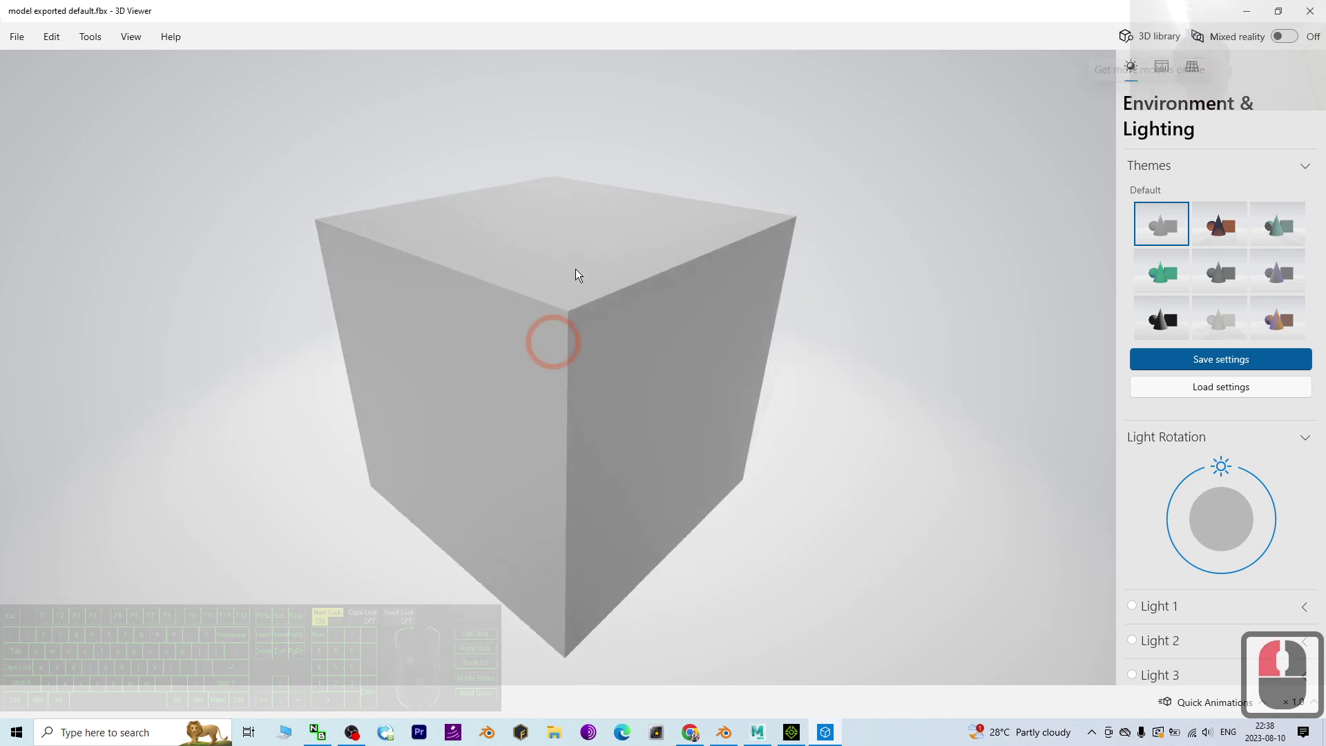
double_click(596, 14)
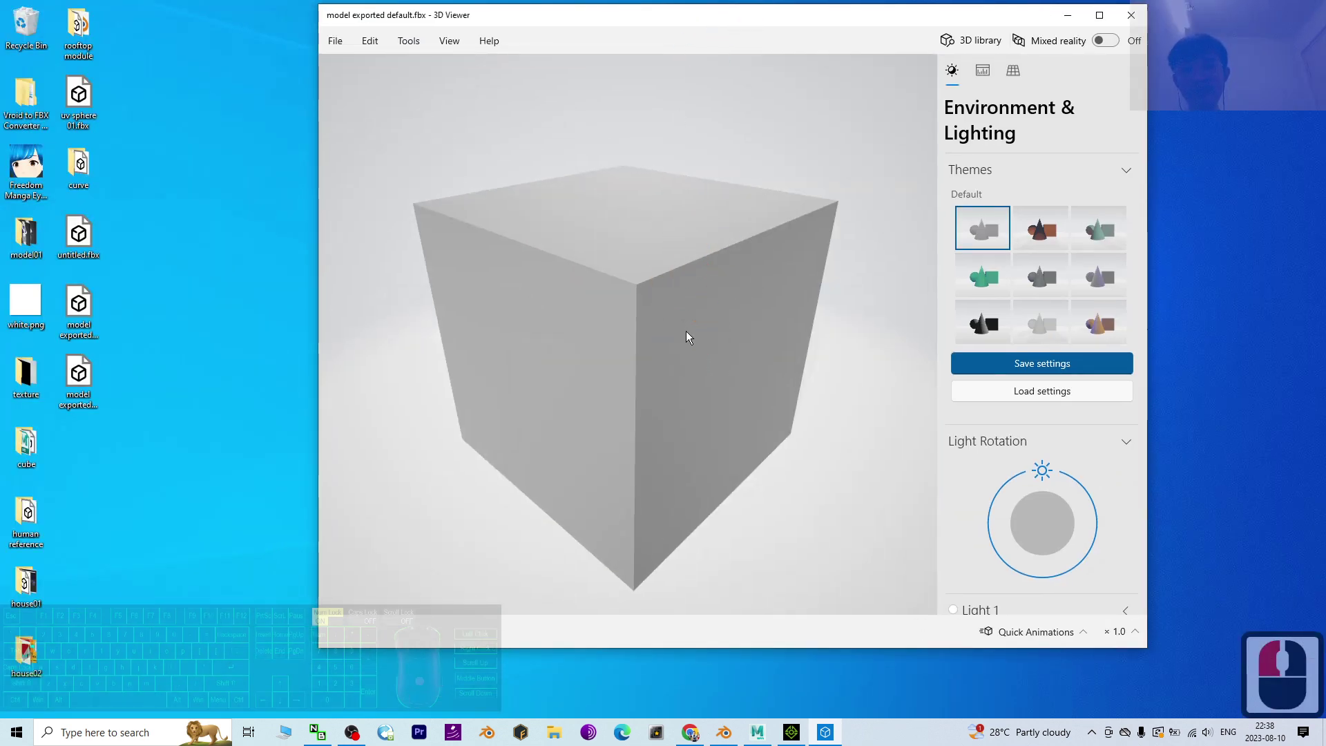
left_click(1131, 15)
- Open 'model exported path mode copy.fbx', inspect its road-sign textures, and close 3D Viewer
double_click(78, 303)
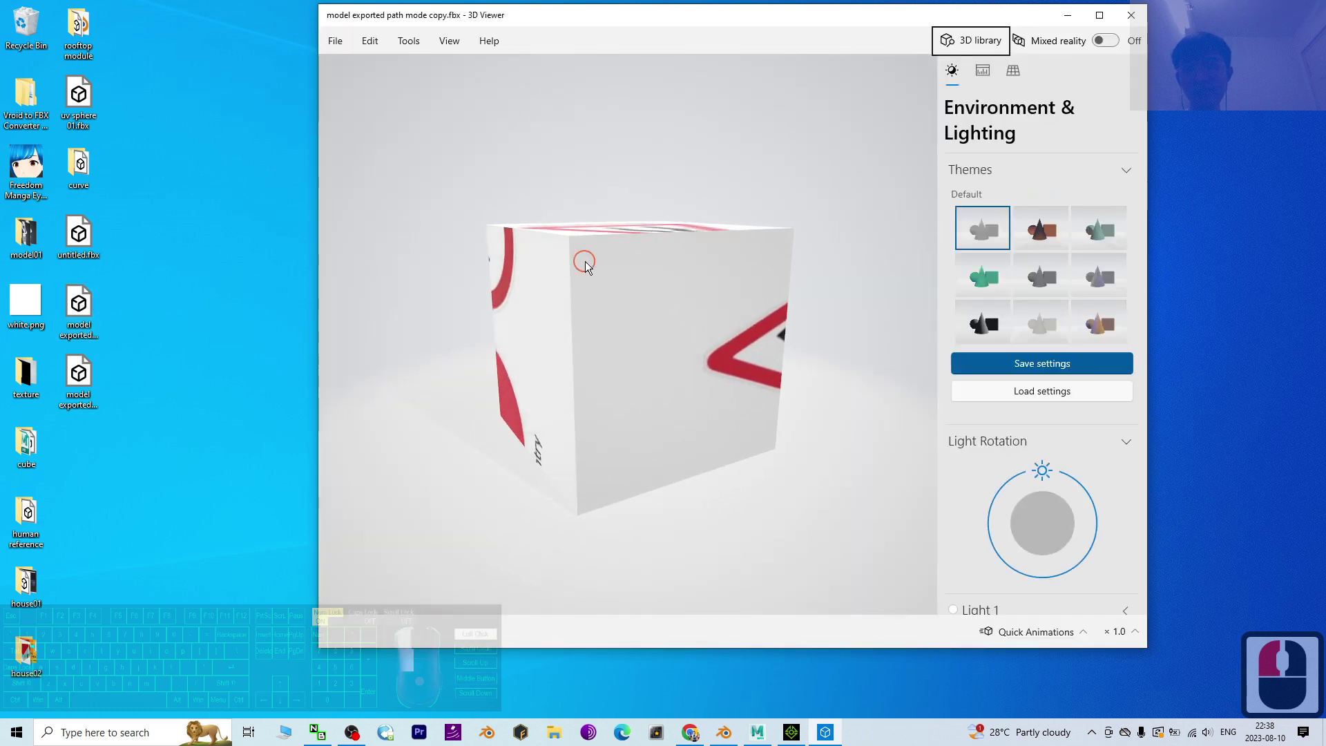
mouse_move(586, 261)
left_mouse_down()
mouse_move(686, 308)
mouse_move(587, 376)
mouse_move(583, 334)
mouse_move(658, 328)
left_mouse_up()
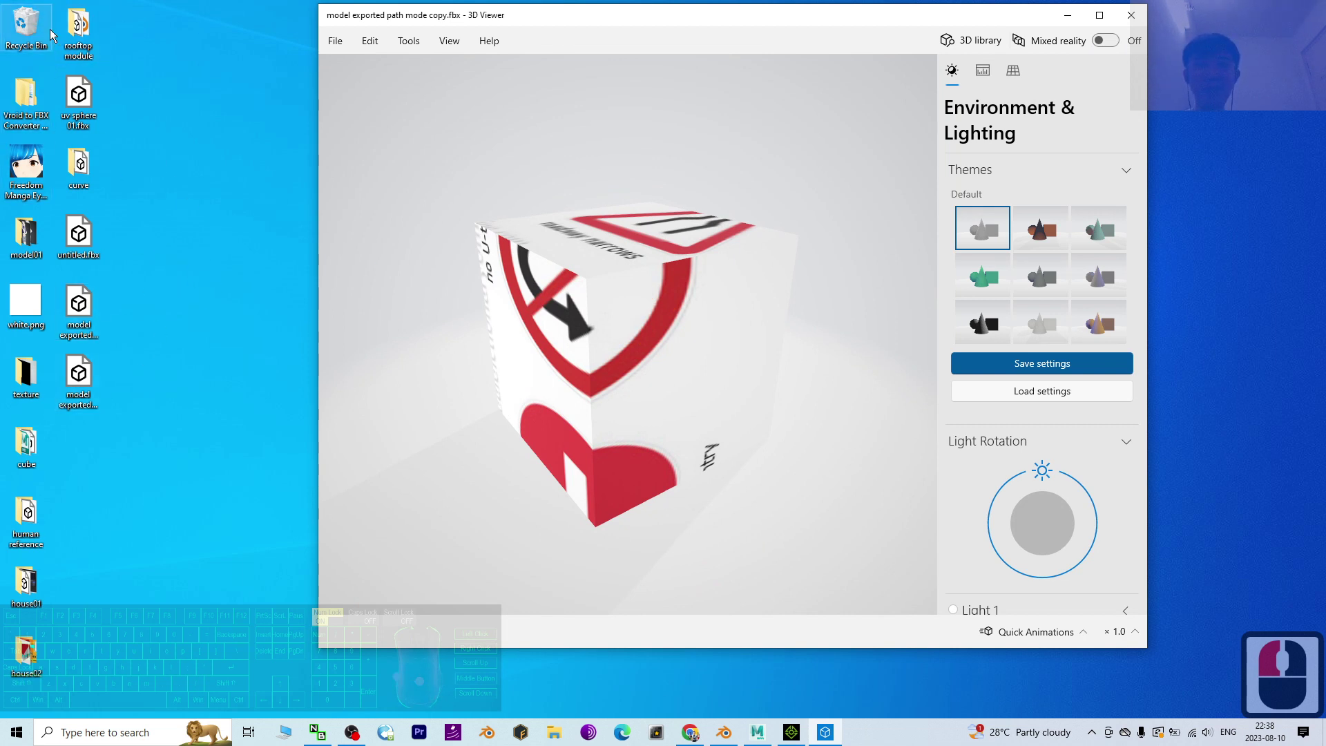
left_click_drag(738, 317, 623, 313)
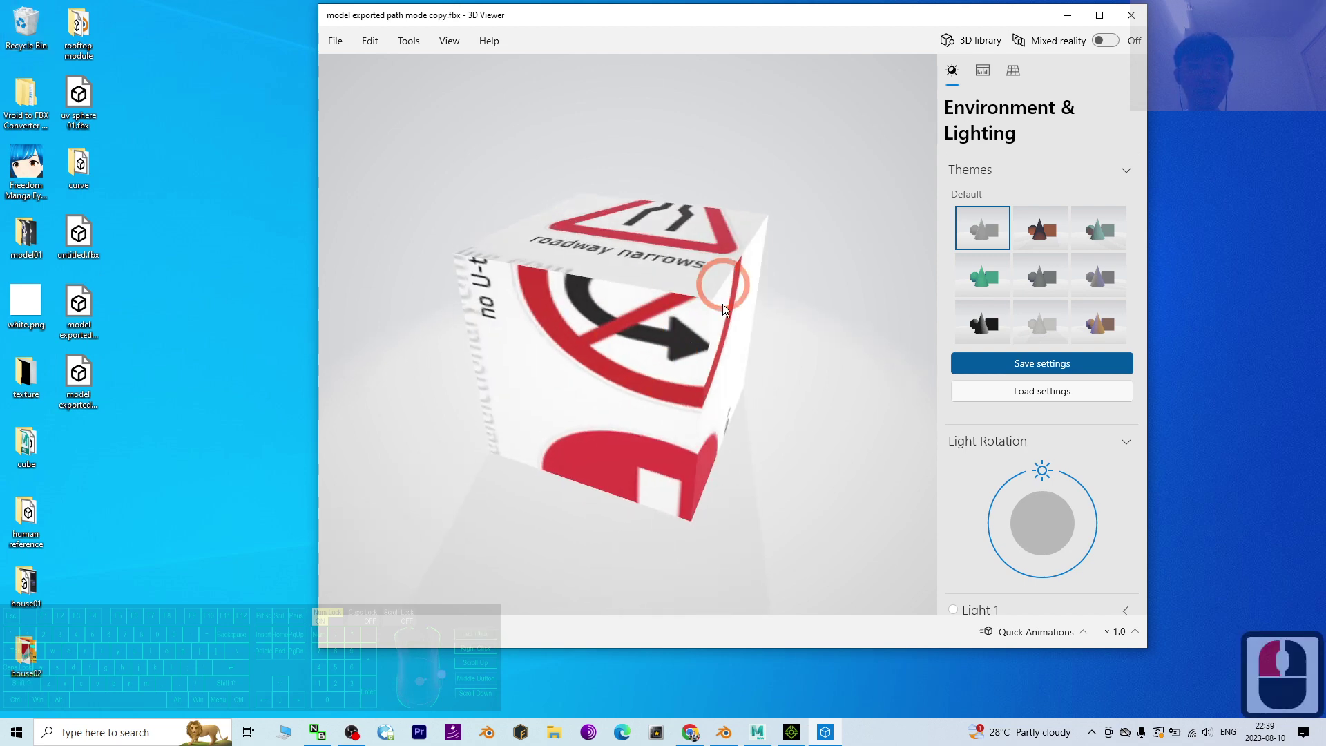
left_click(1131, 14)
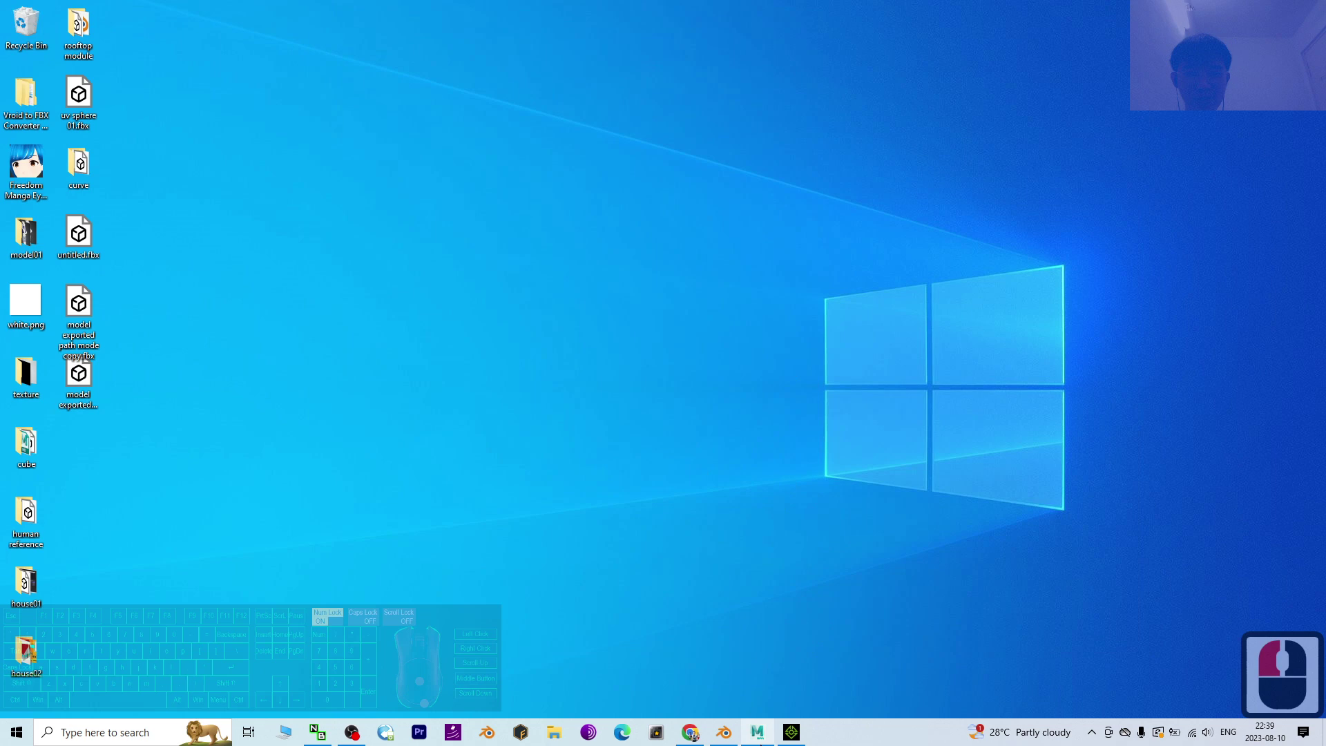
- Import 'model exported default.fbx' into Maya, enable wireframe on shaded, and select the grey cube
left_click(757, 733)
left_click_drag(642, 11, 761, 24)
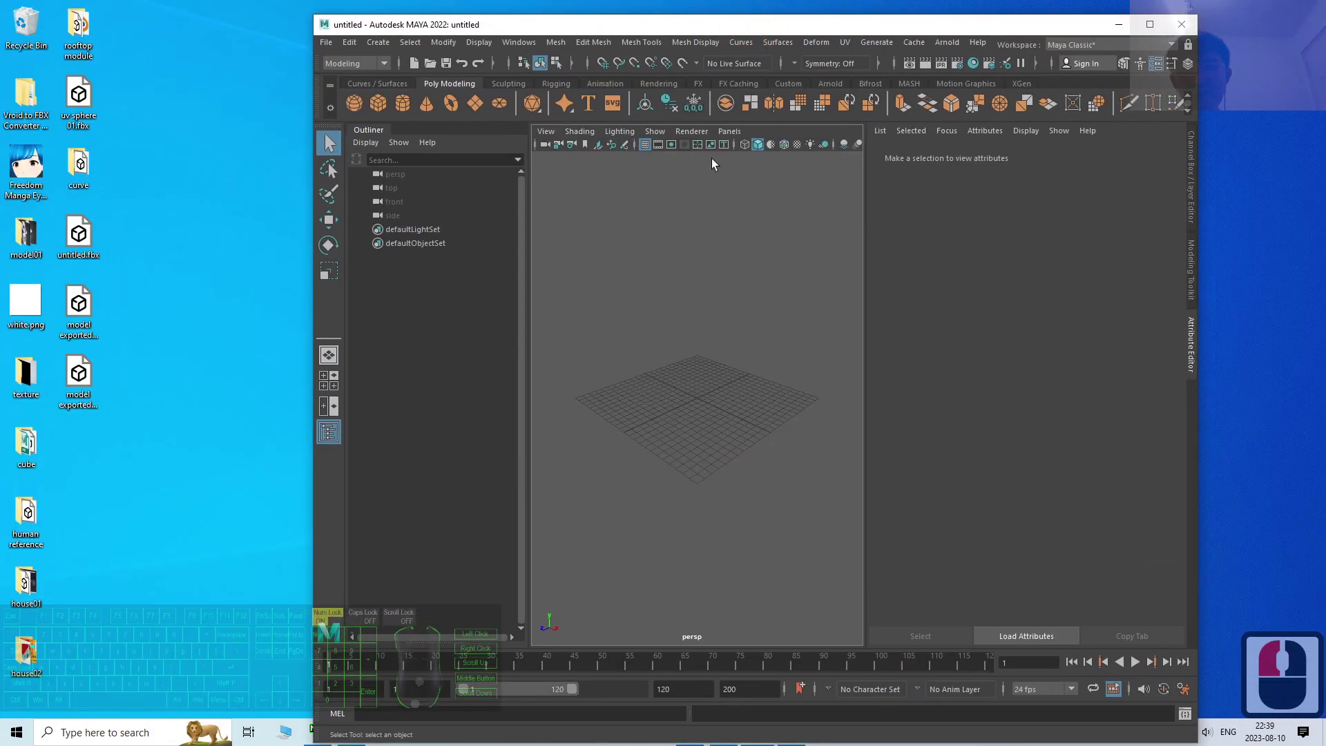
left_click(769, 146)
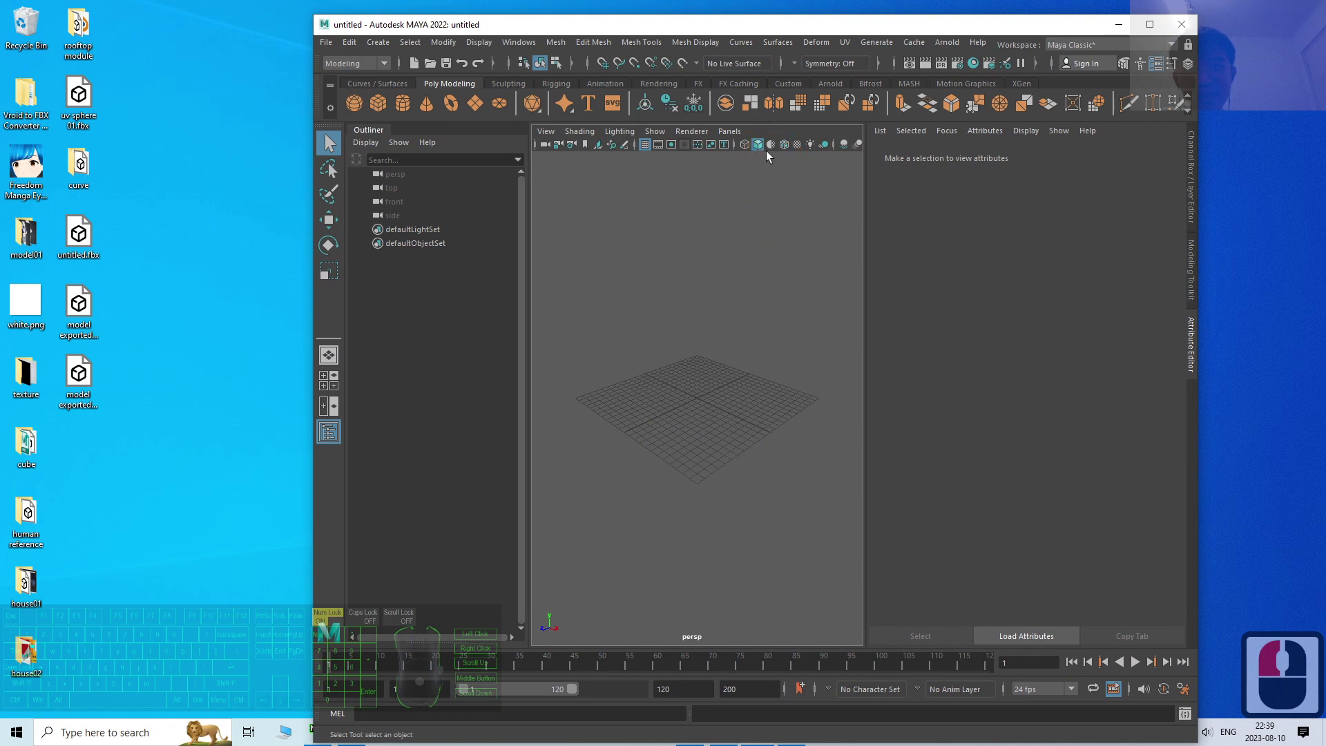
scroll(766, 235, "down", 2)
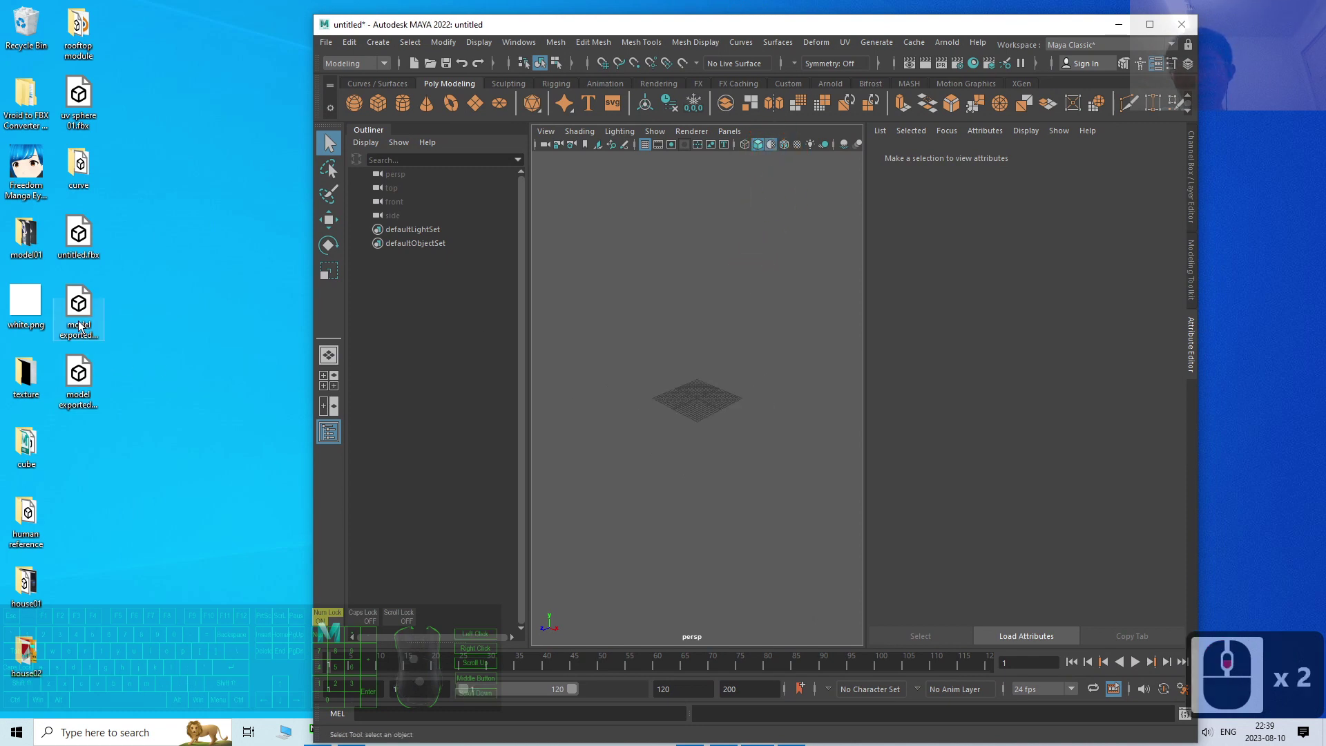
left_click(78, 384)
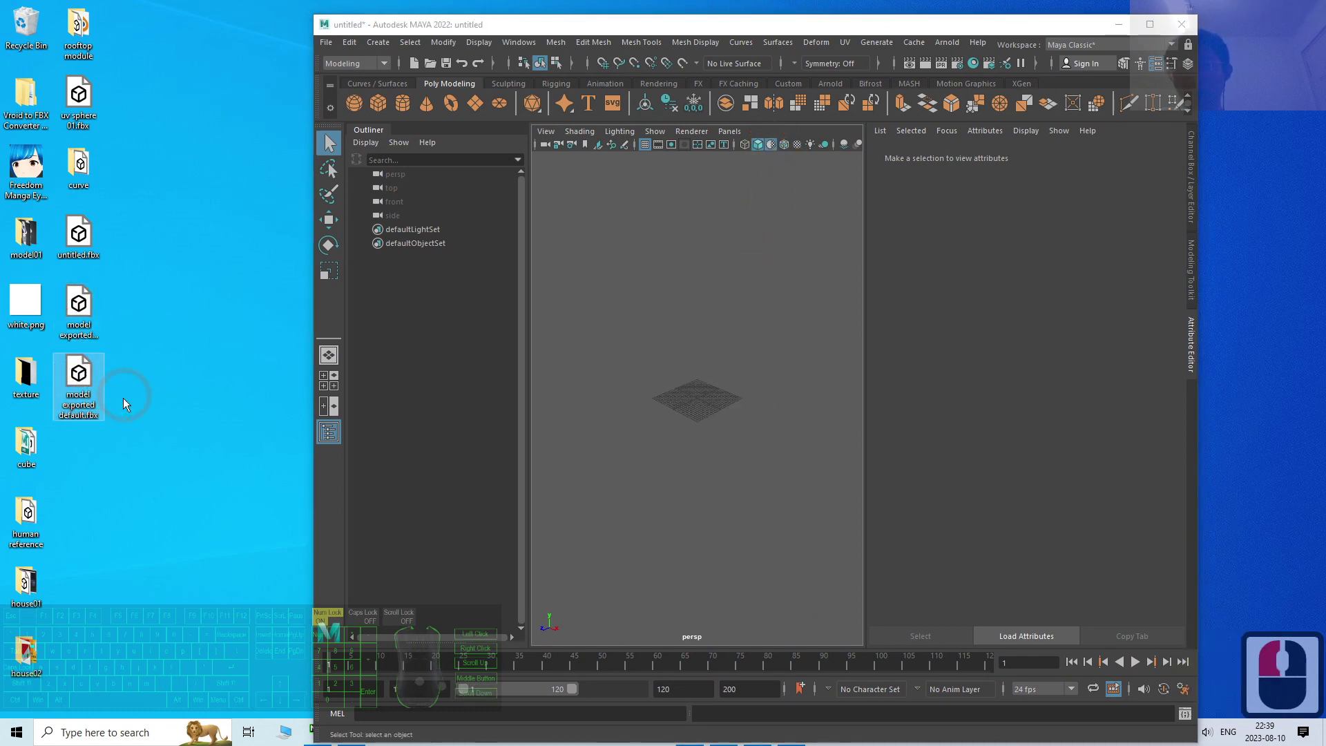
left_click_drag(80, 389, 684, 394)
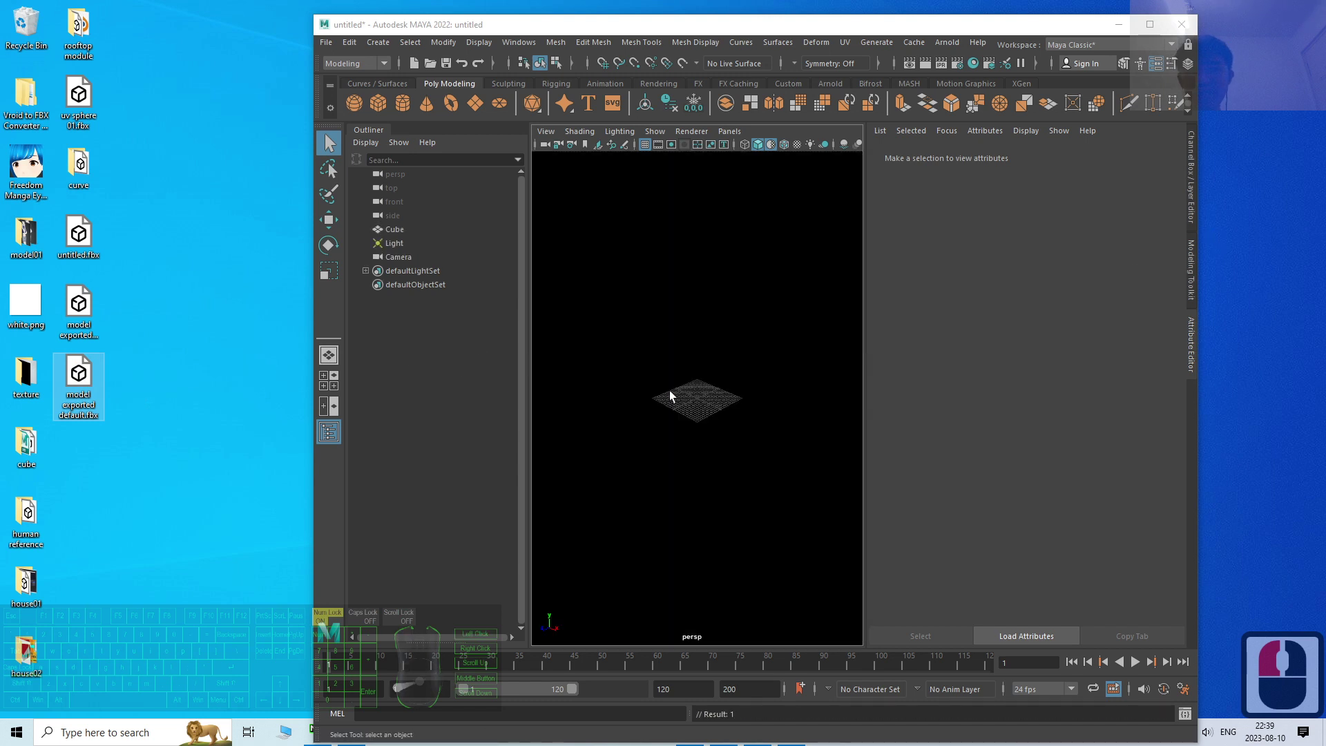
scroll(738, 355, "up", 11)
scroll(737, 356, "up", 8)
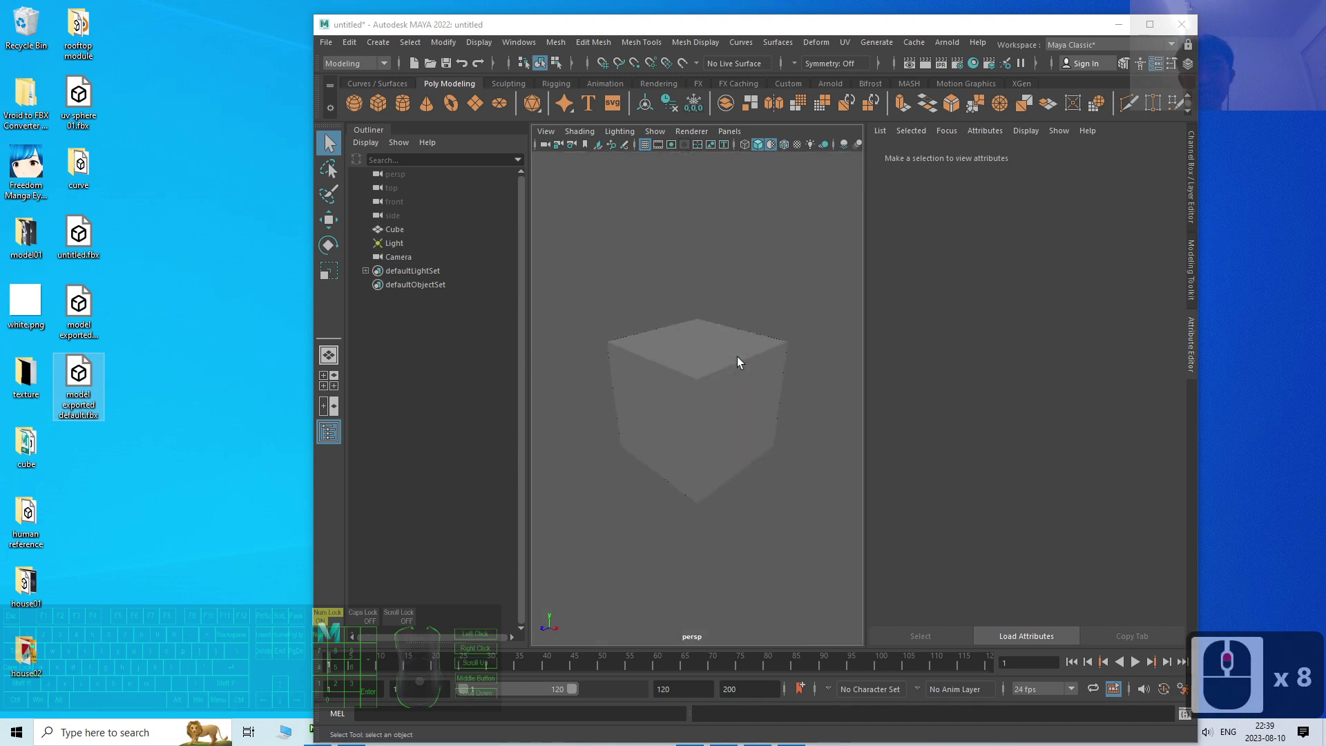
scroll(737, 357, "down", 1)
scroll(737, 357, "up", 1)
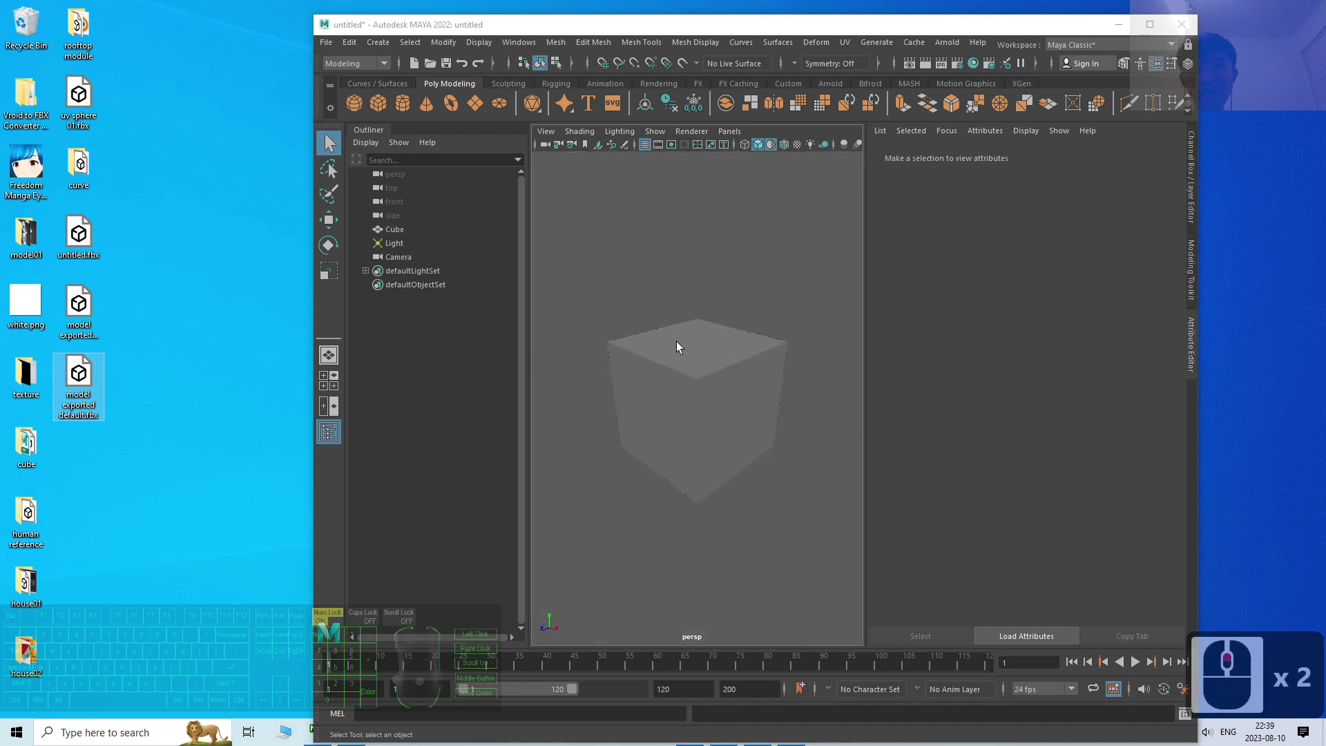
left_click(796, 144)
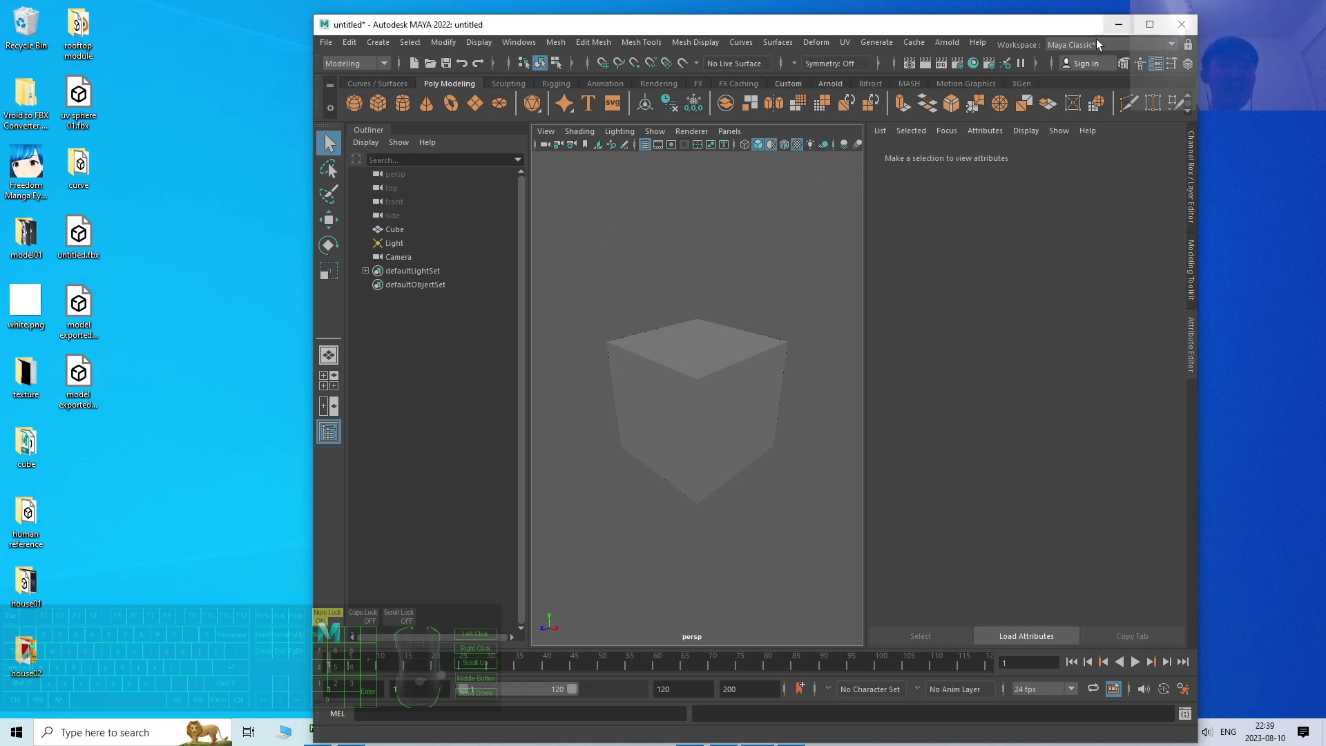
left_click(715, 366)
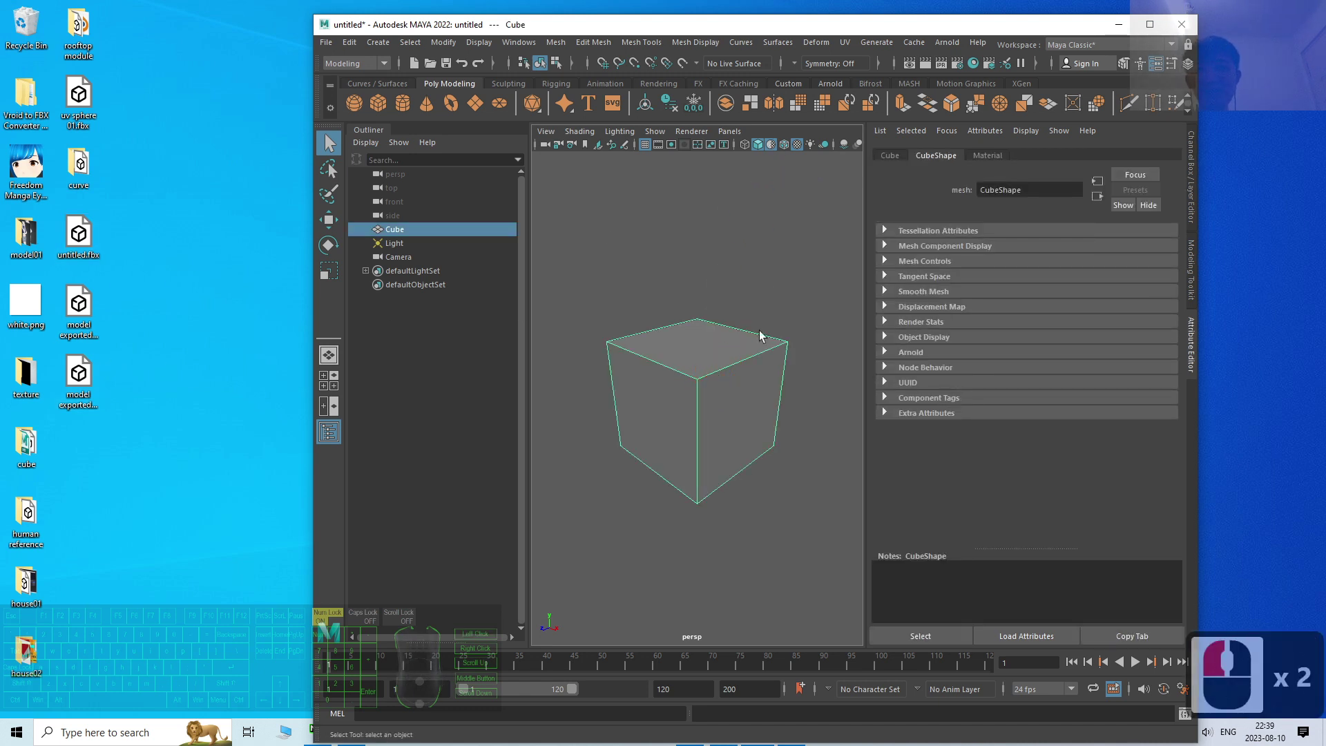
- Delete the old cube, drag the copy-mode FBX into Maya, and maximize the window
key("Delete")
left_click(80, 304)
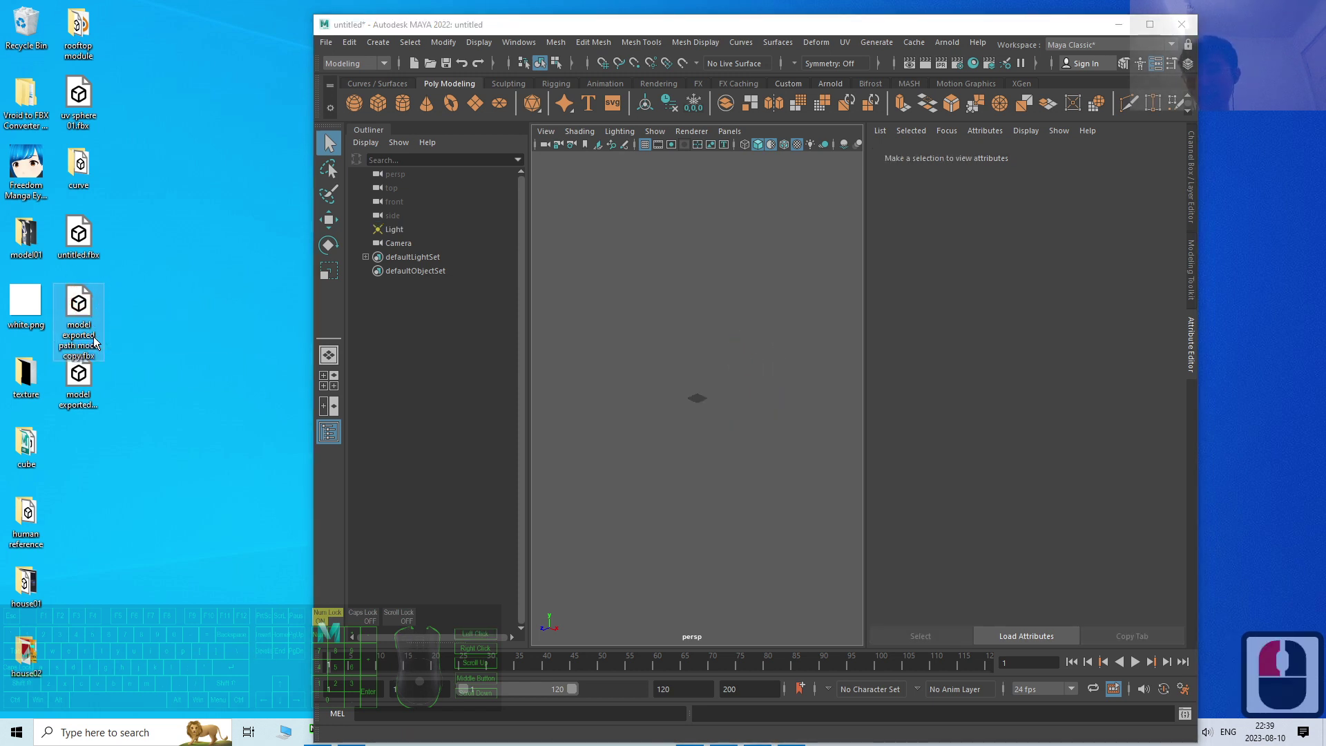
left_click_drag(85, 307, 708, 407)
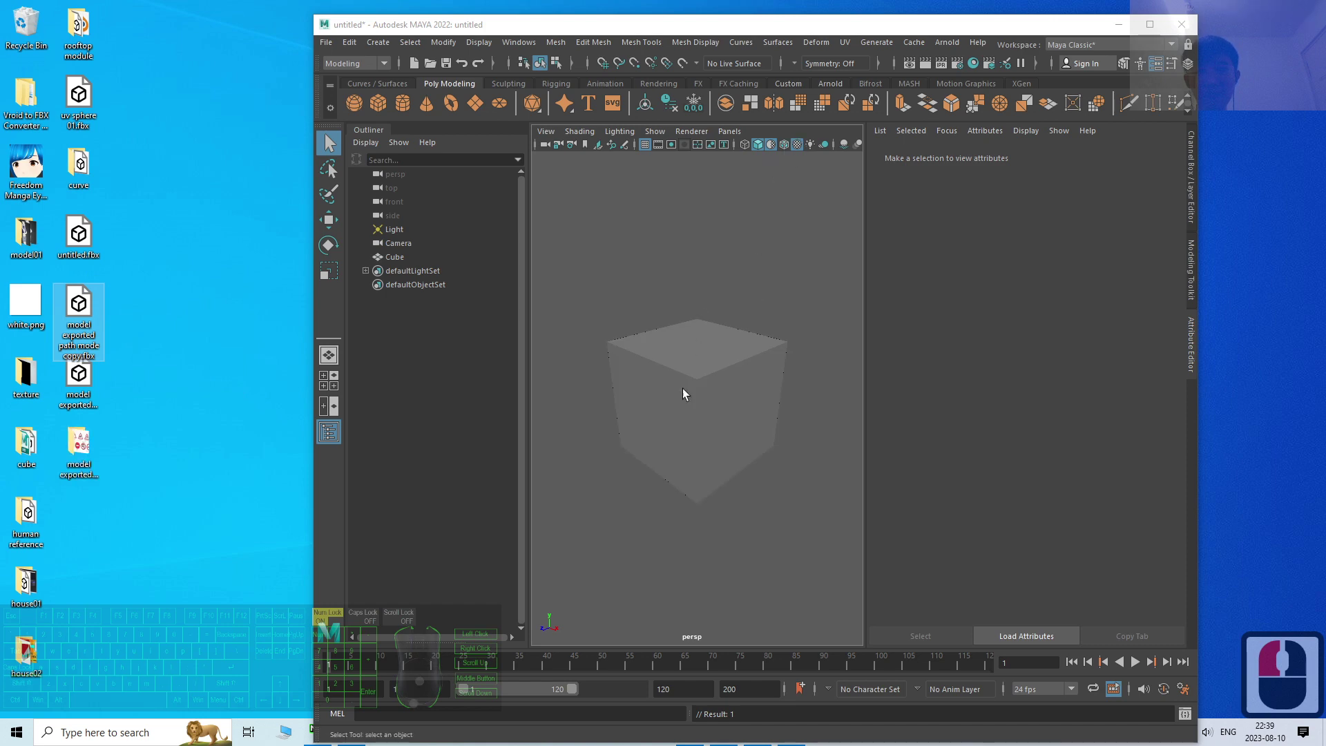
scroll(683, 389, "up", 5)
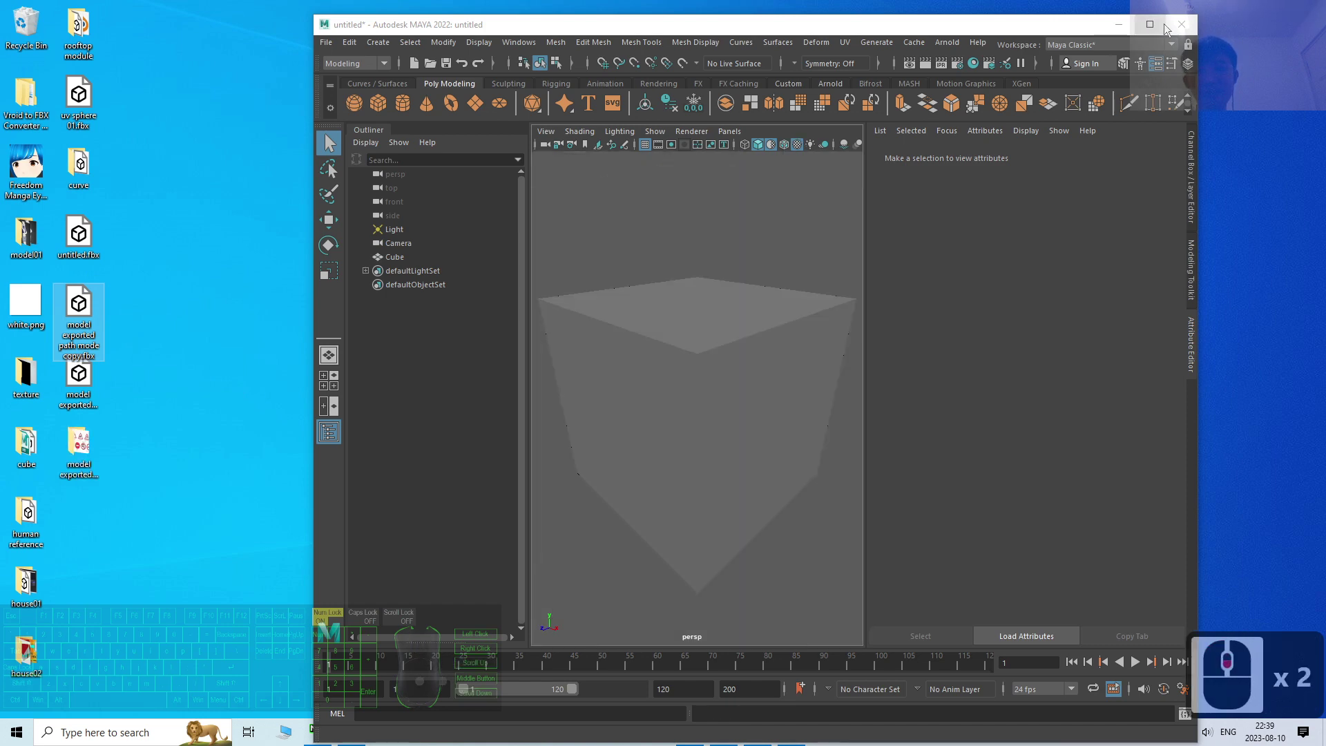
double_click(1150, 24)
scroll(506, 289, "down", 4)
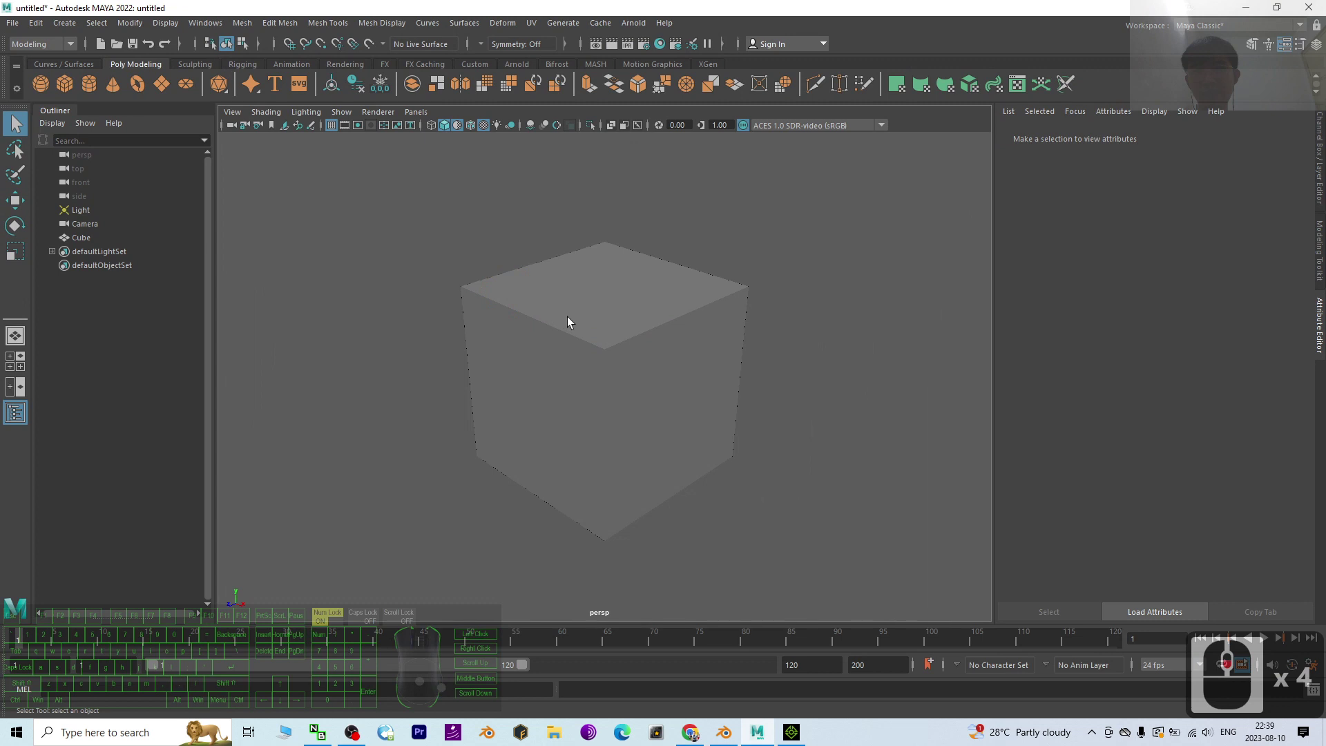
- Switch the imported cube between wireframe, smooth shaded and textured display, then deselect it
left_click(626, 312)
left_click(445, 126)
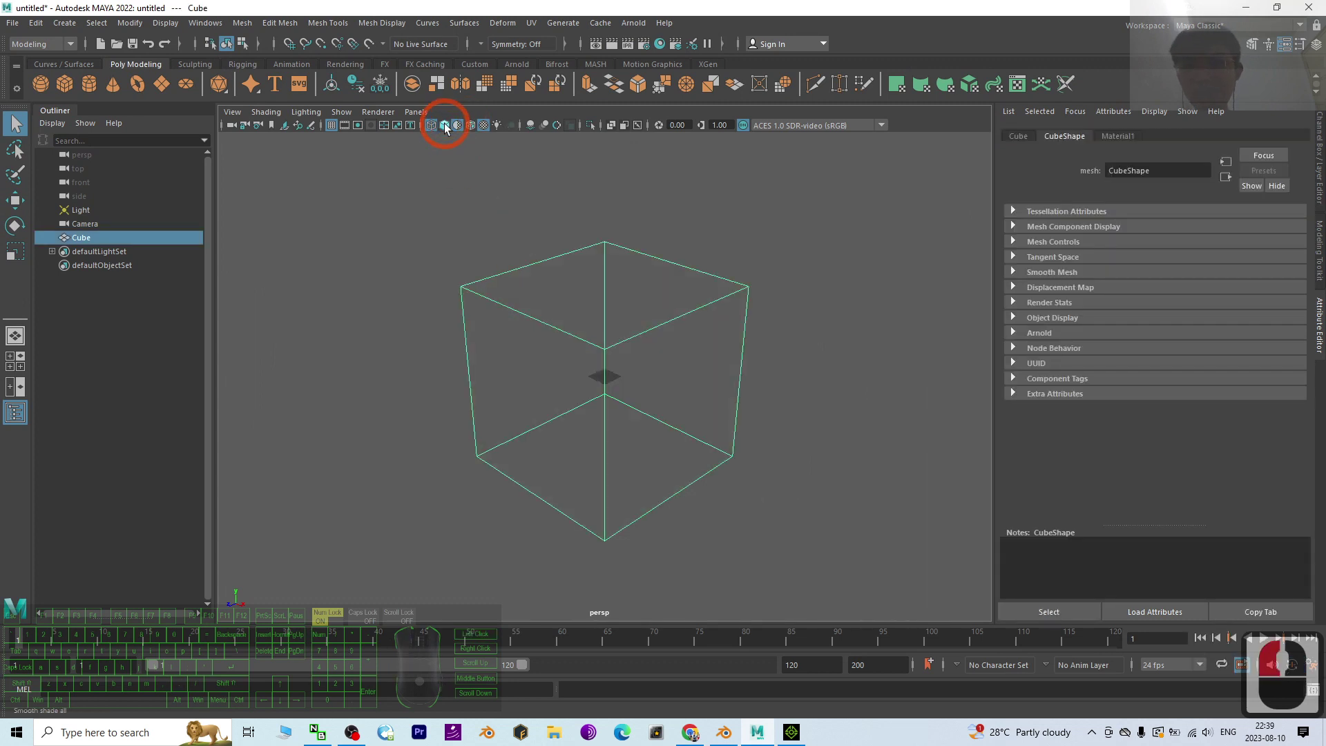
left_click(448, 125)
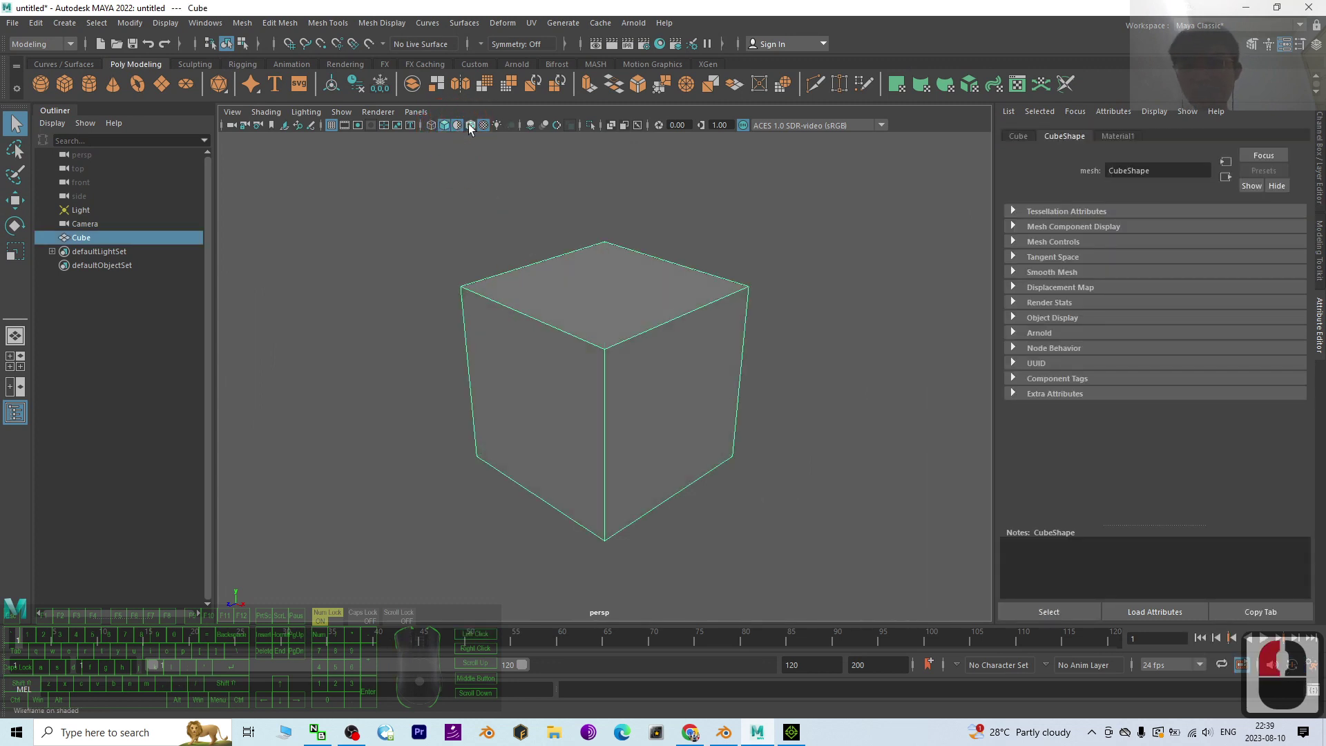
left_click(471, 127)
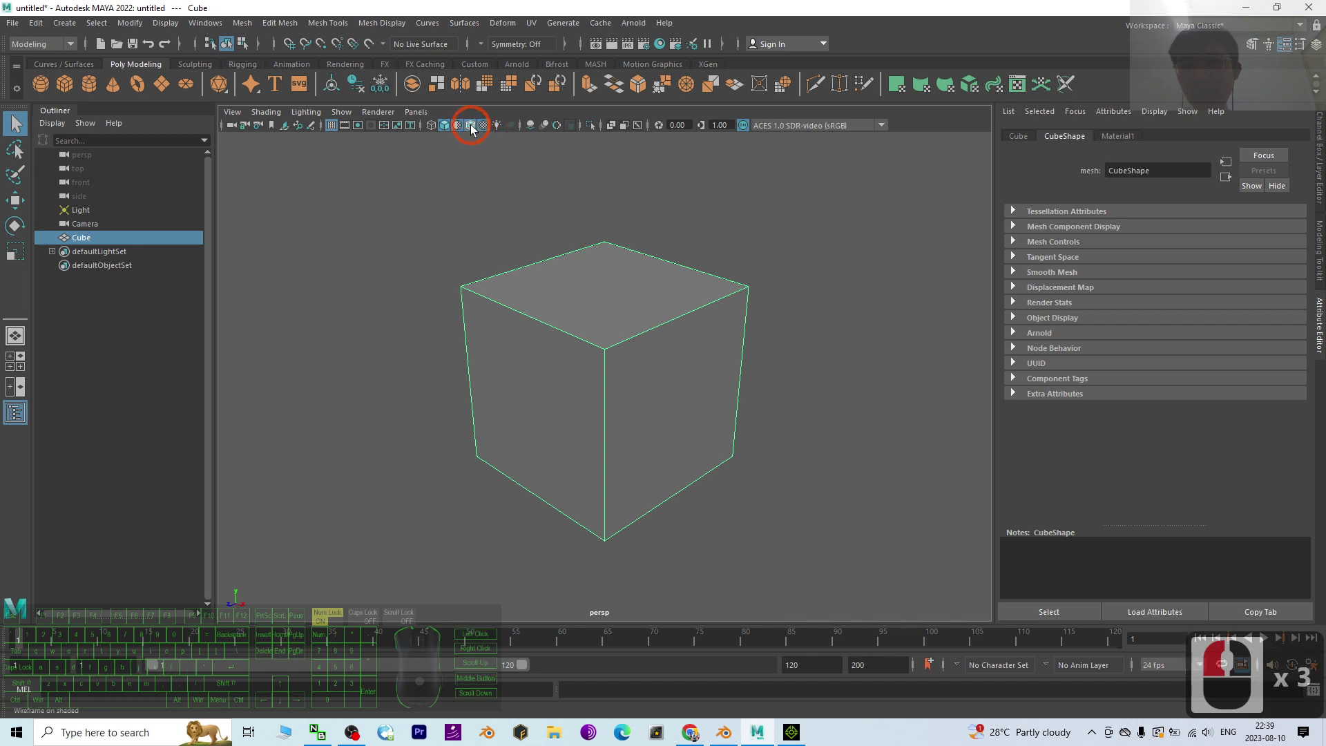
scroll(622, 332, "down", 2)
scroll(628, 336, "up", 2)
scroll(635, 347, "down", 3)
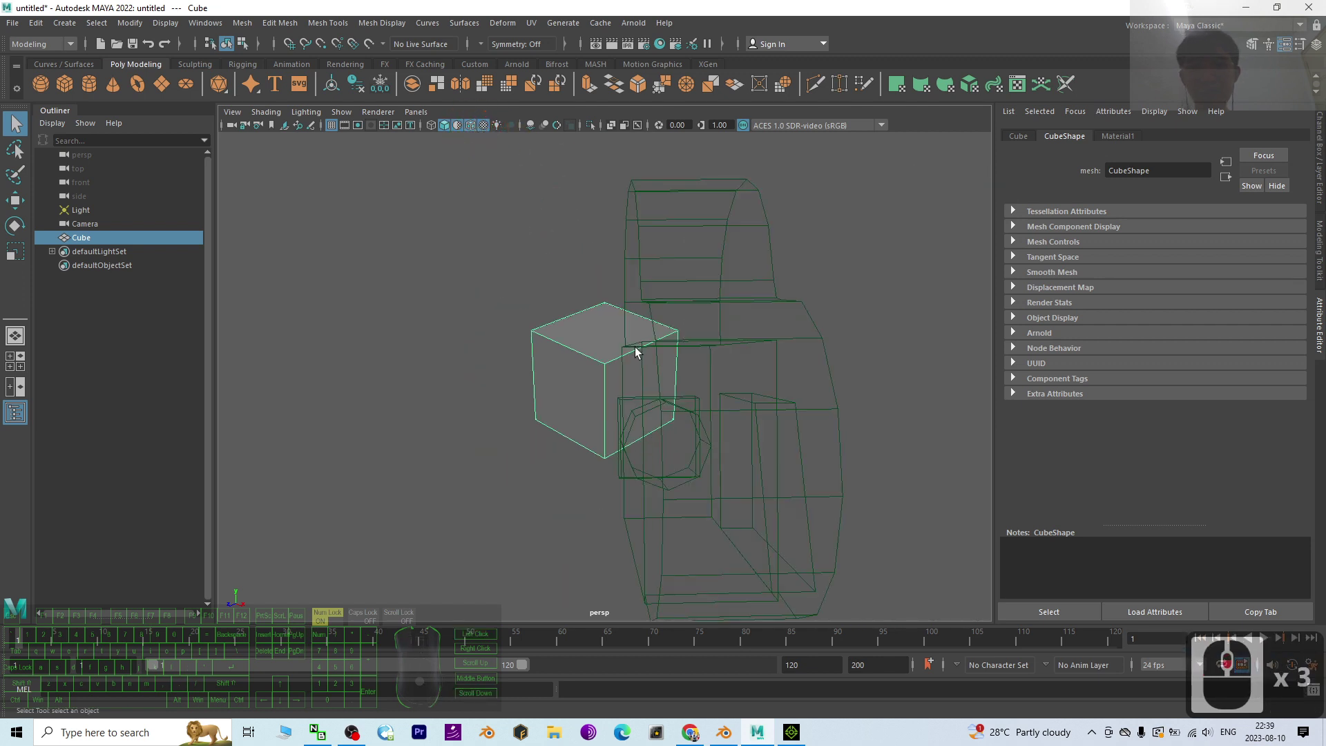
scroll(635, 347, "down", 2)
scroll(635, 355, "up", 3)
scroll(574, 383, "up", 3)
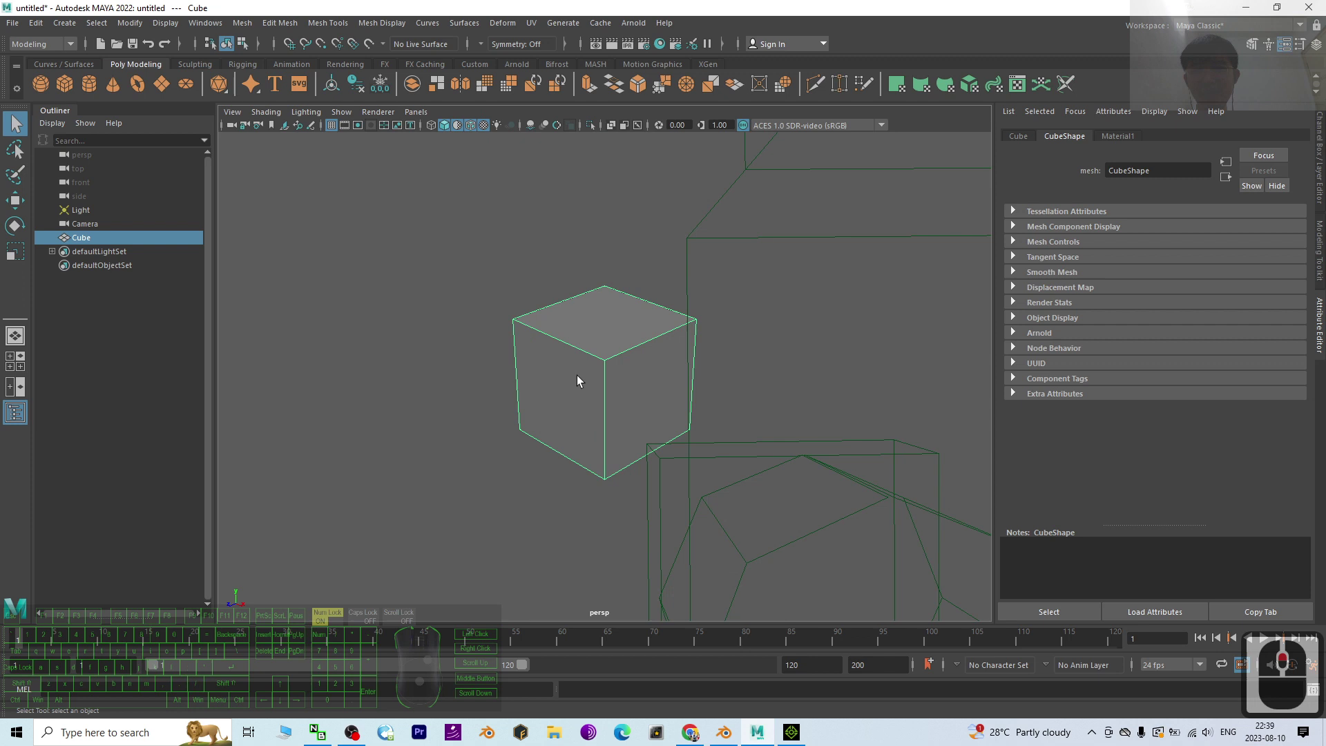
scroll(574, 381, "up", 3)
left_click(629, 394)
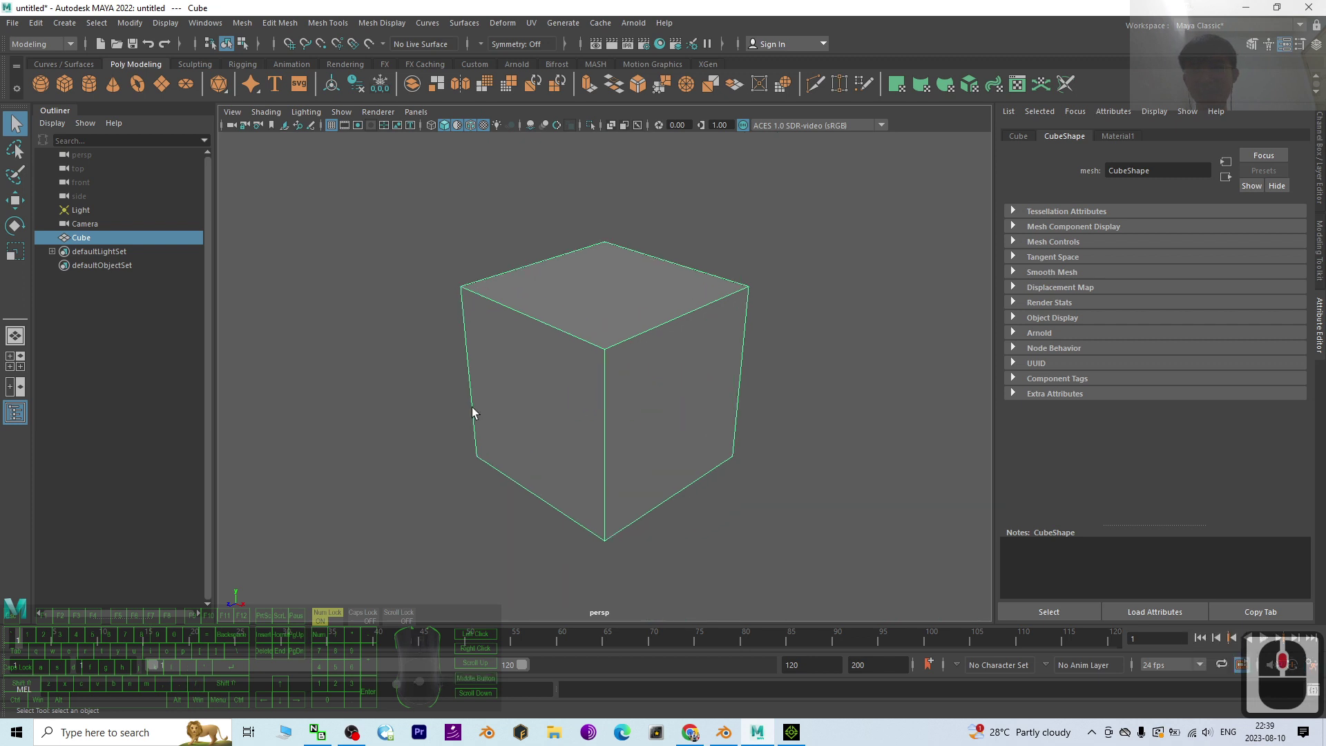
left_click(428, 413)
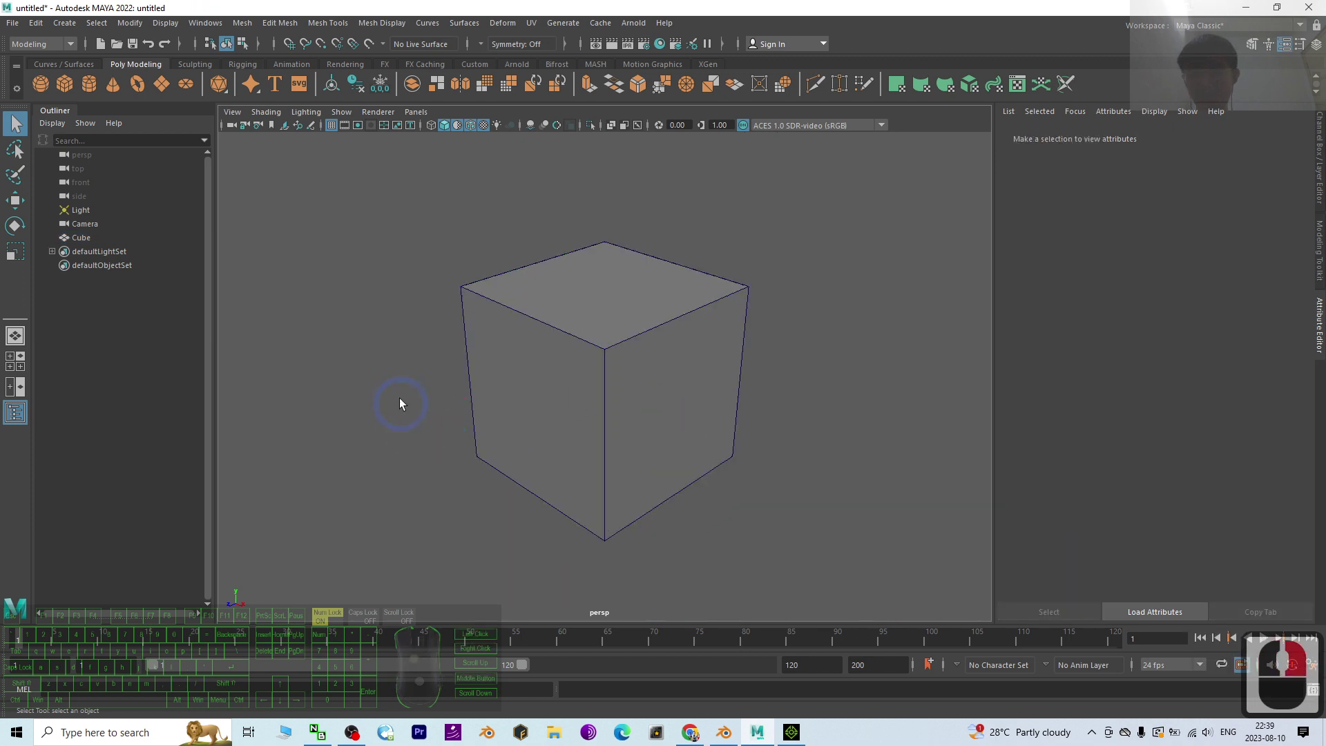
- Orbit the view and cycle wireframe and shaded to textured, showing the road-sign textures
left_click_drag(400, 397, 419, 408, "alt")
left_click(444, 125)
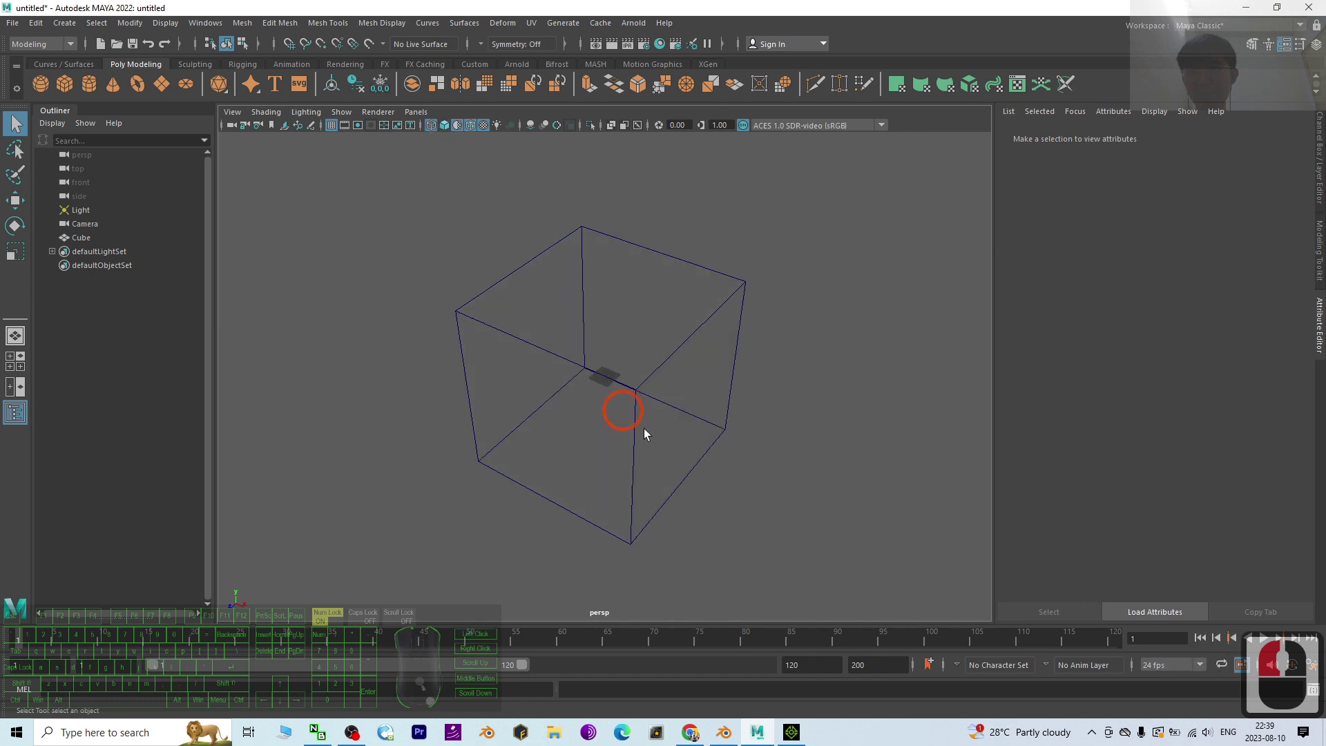
left_click(445, 126)
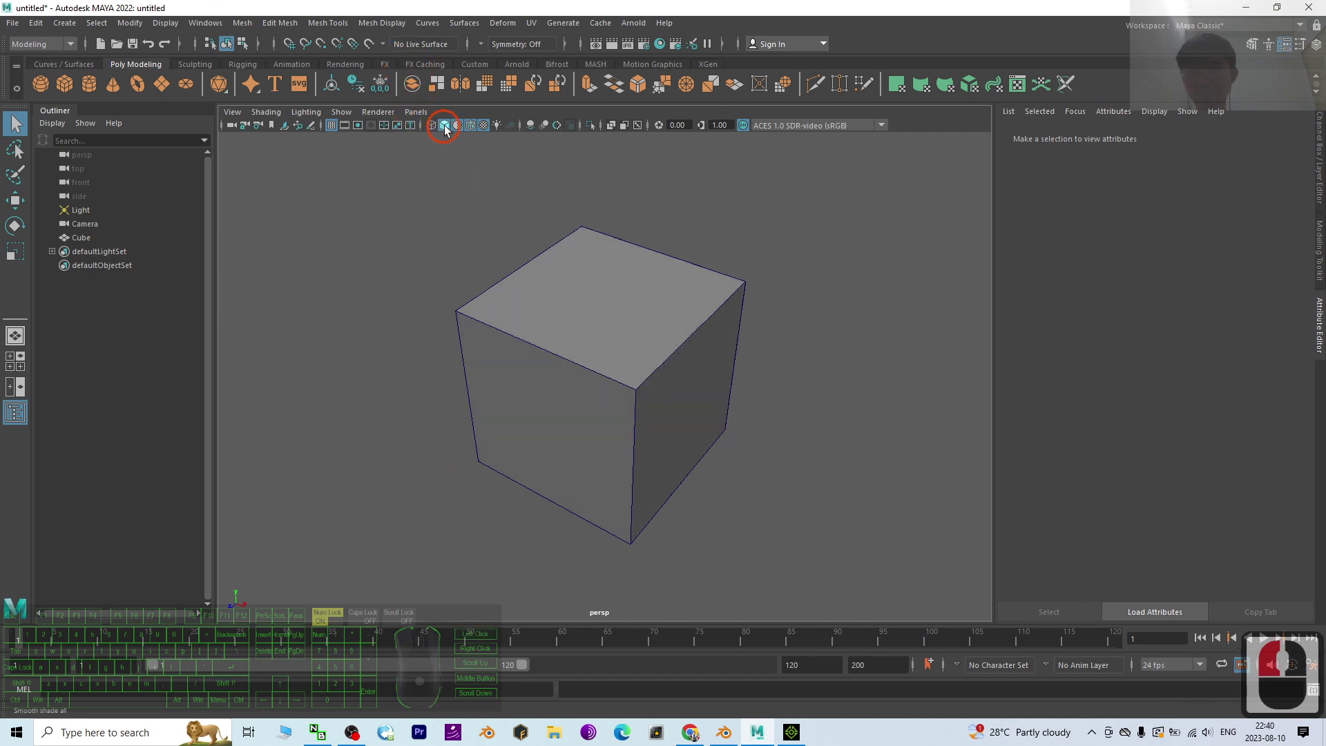
left_click(464, 127)
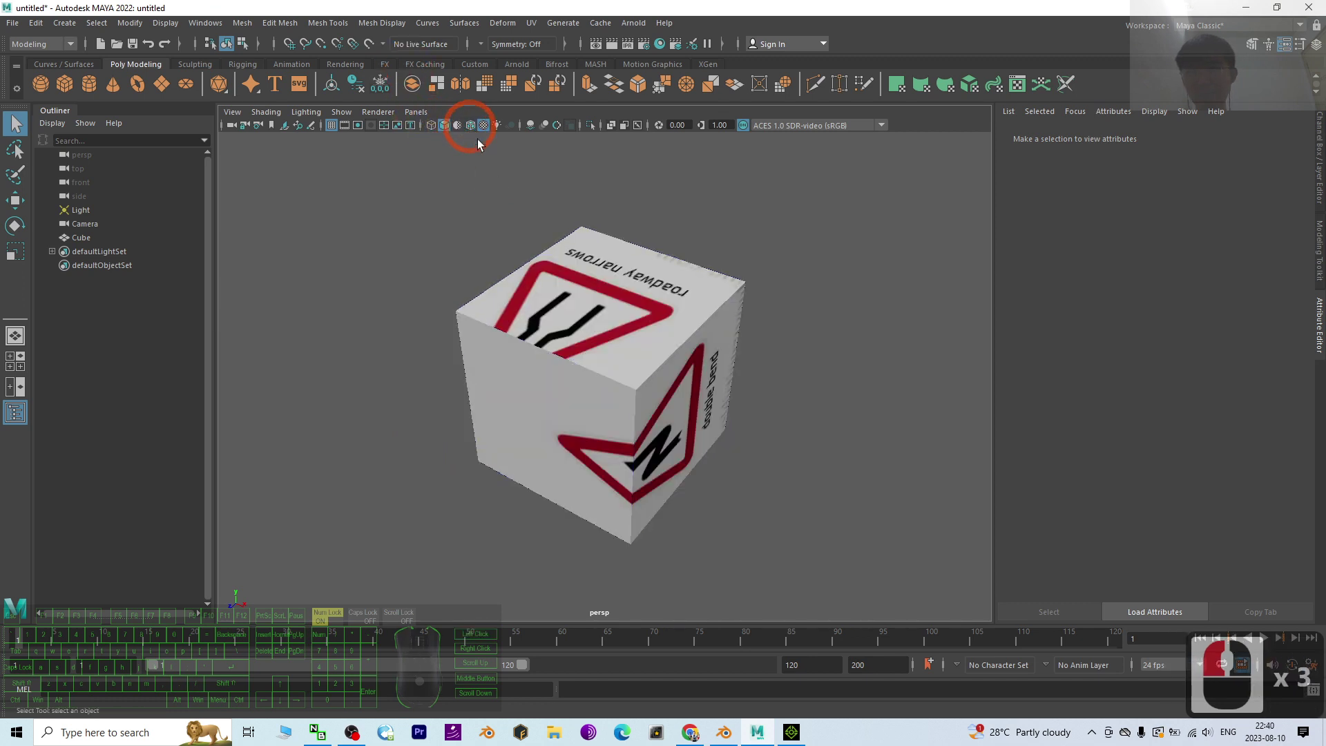
scroll(608, 308, "up", 2)
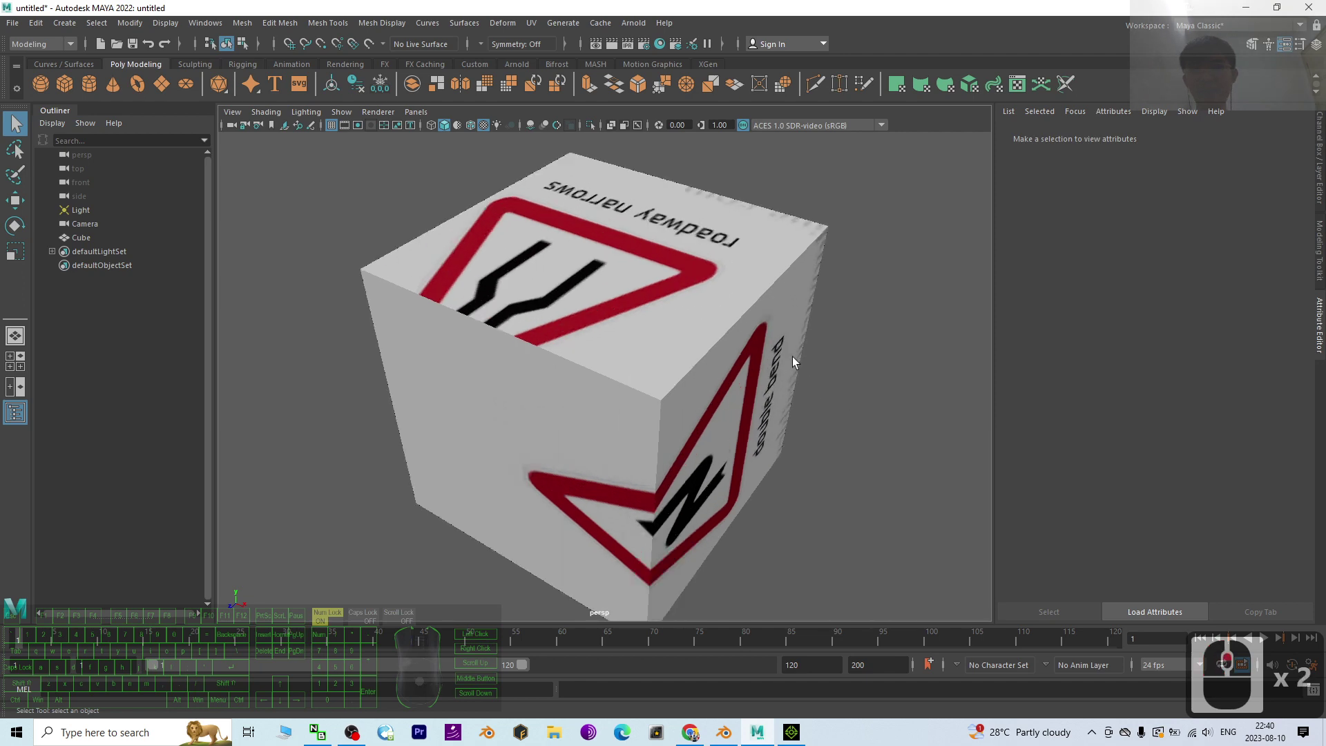
scroll(793, 356, "down", 2)
- Delete the textured cube and restore Maya to a smaller window beside the desktop files
left_click(660, 393)
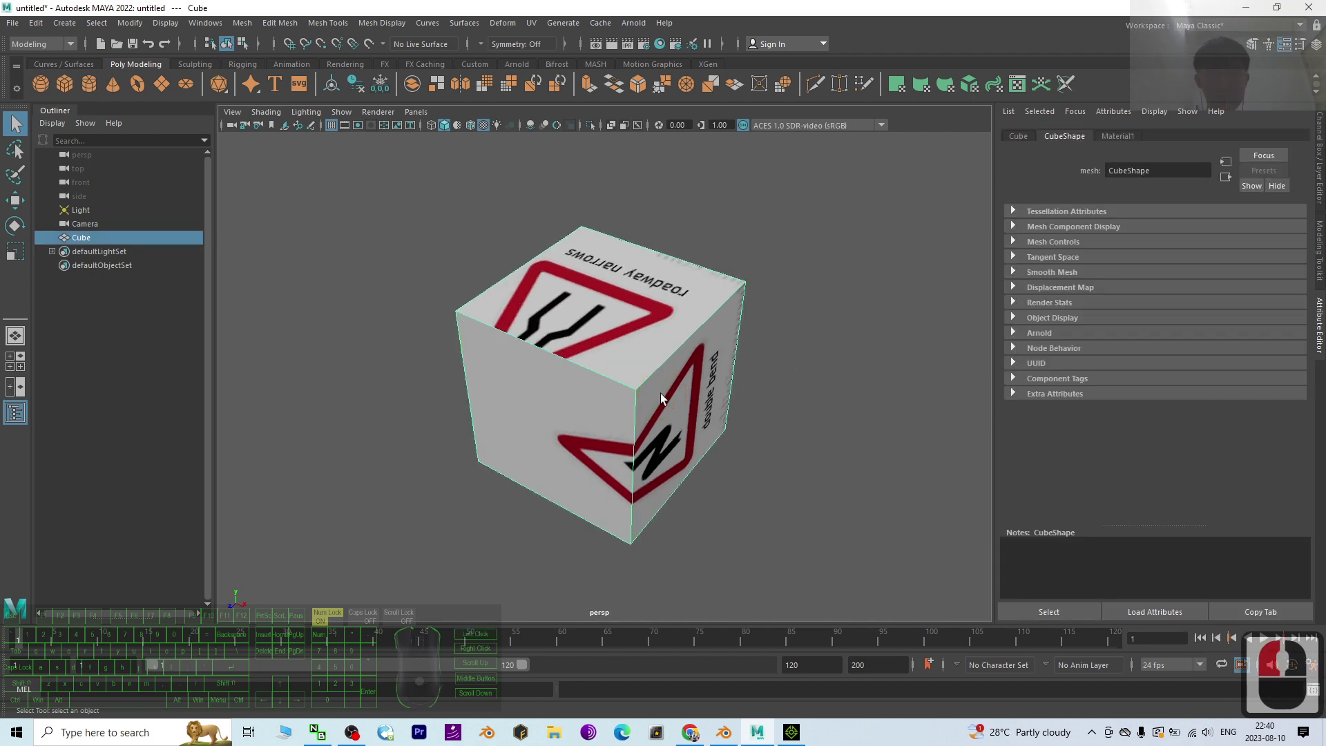
key("Delete")
double_click(569, 7)
left_click_drag(569, 64, 689, 43)
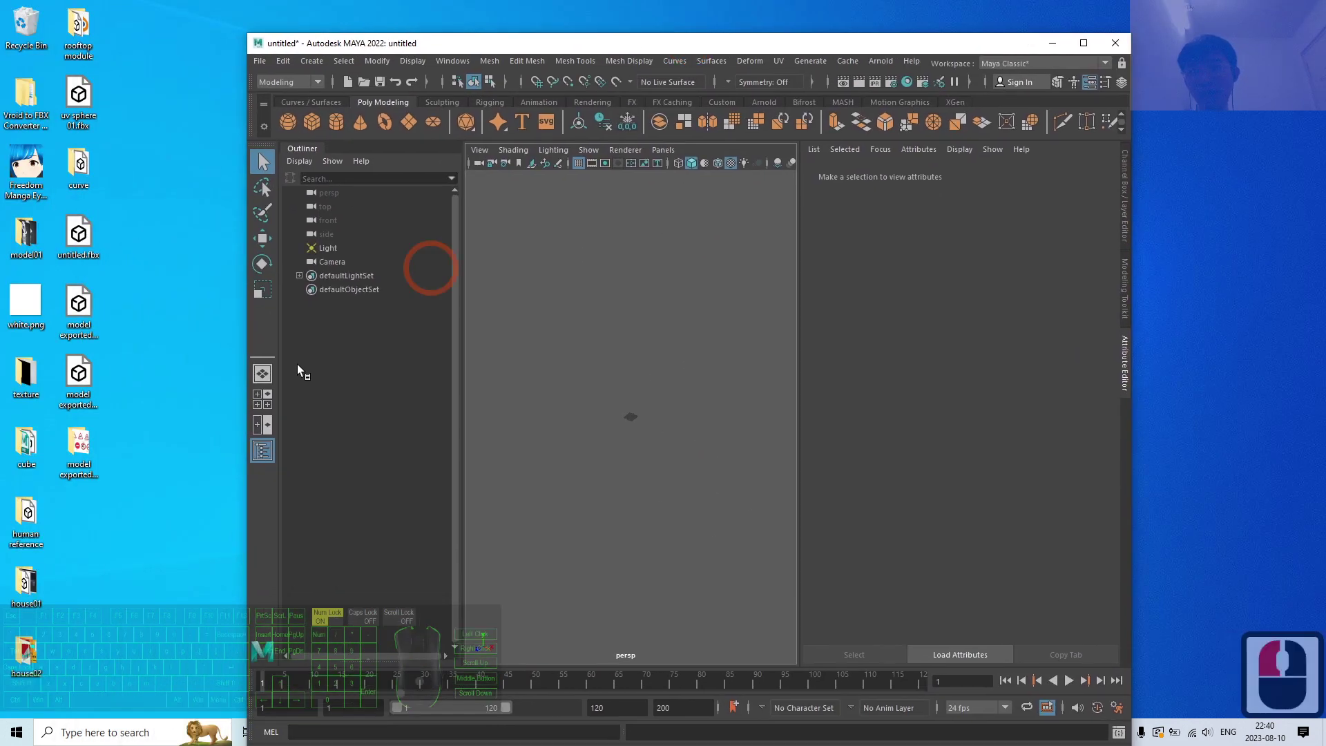
- Import 'model exported default.fbx', delete the grey cube, then import the copy-mode FBX instead
double_click(80, 379)
left_click_drag(80, 379, 633, 419)
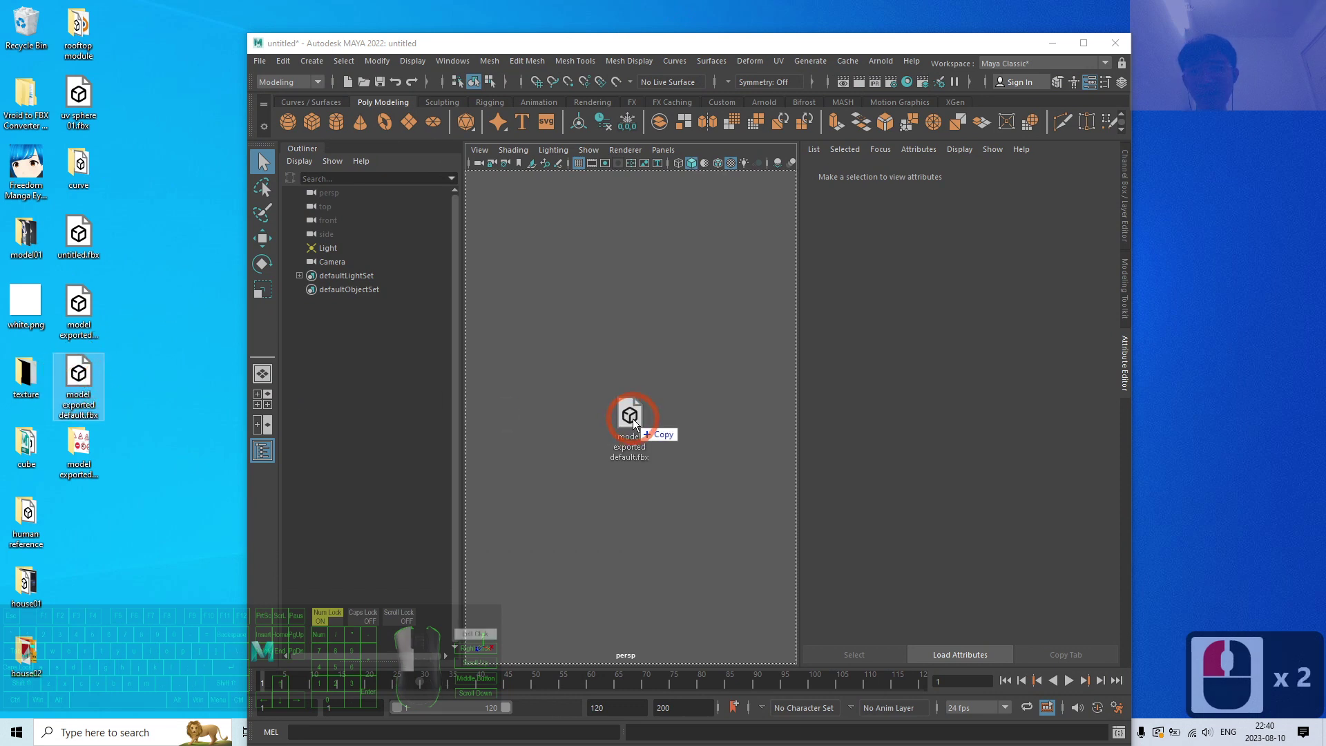
scroll(644, 413, "up", 3)
scroll(645, 407, "down", 1)
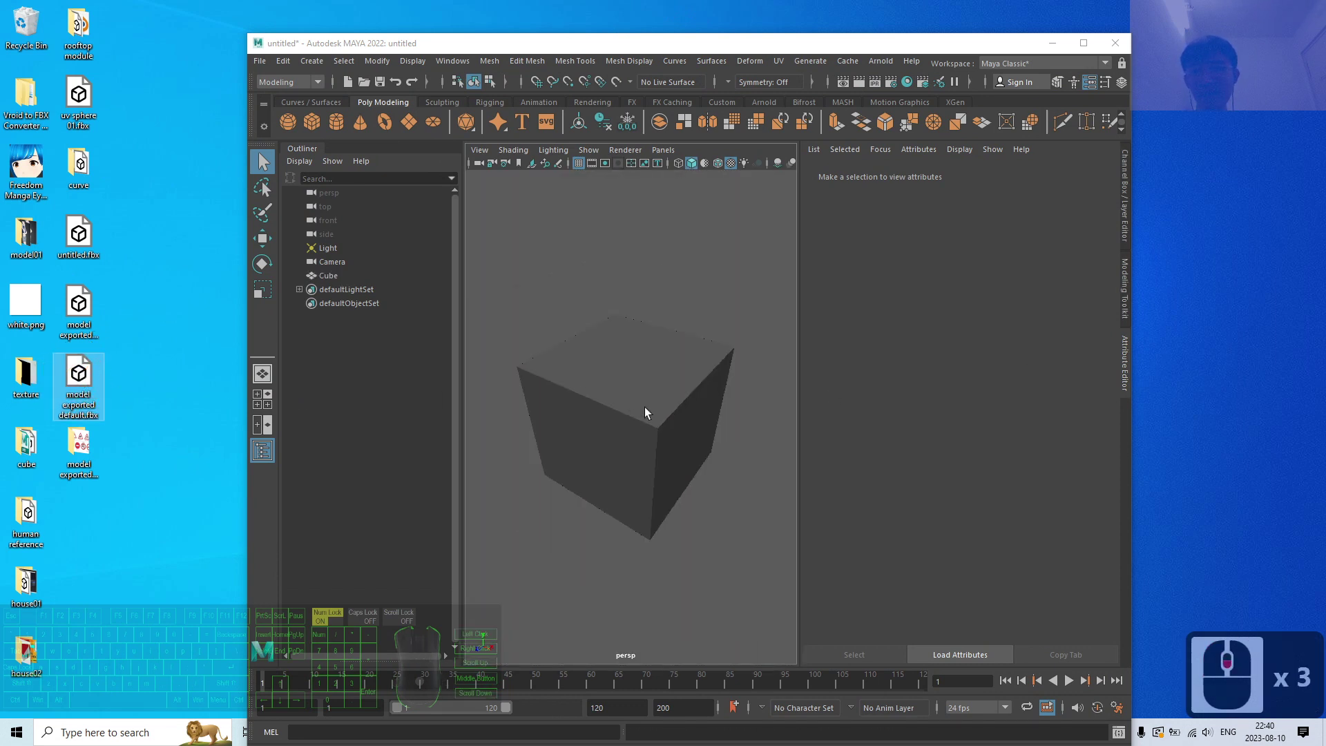
left_click(629, 369)
key("Delete")
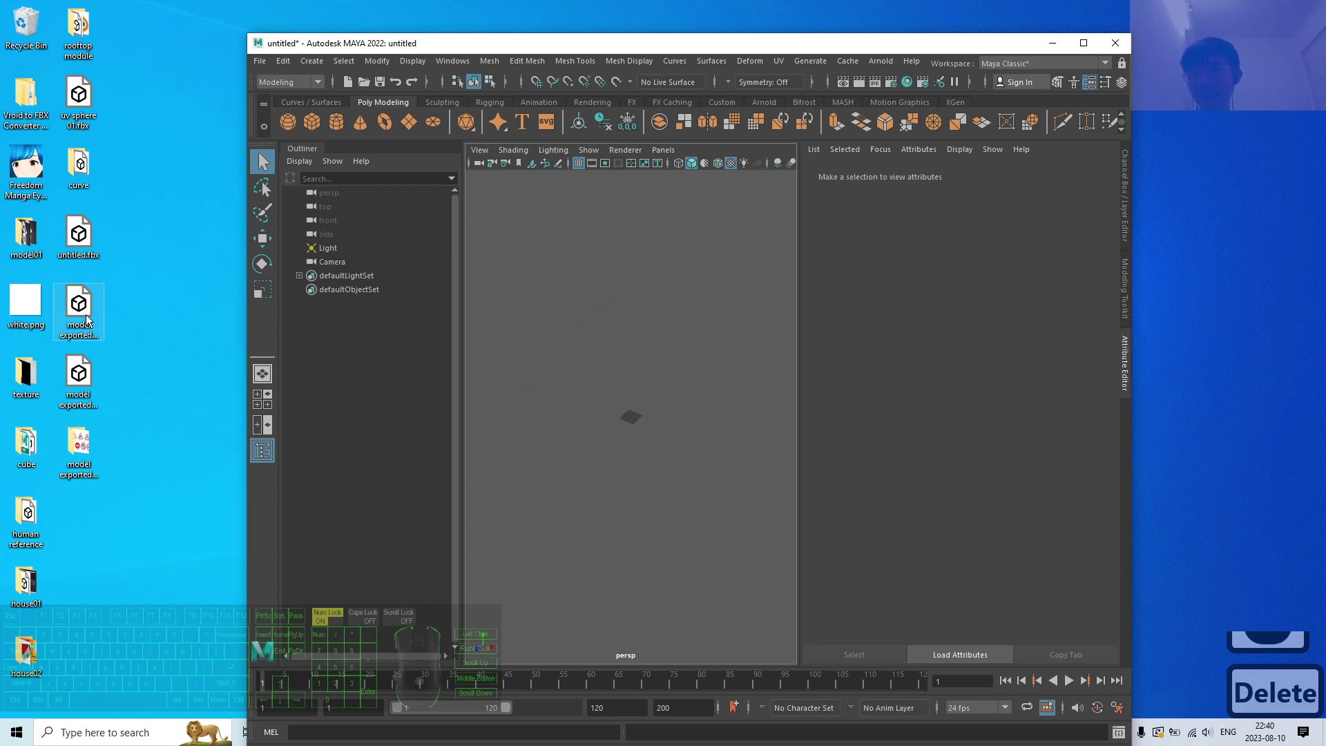
mouse_move(86, 314)
left_mouse_down()
mouse_move(608, 399)
mouse_move(632, 417)
left_mouse_up()
scroll(750, 374, "up", 2)
scroll(634, 392, "down", 2)
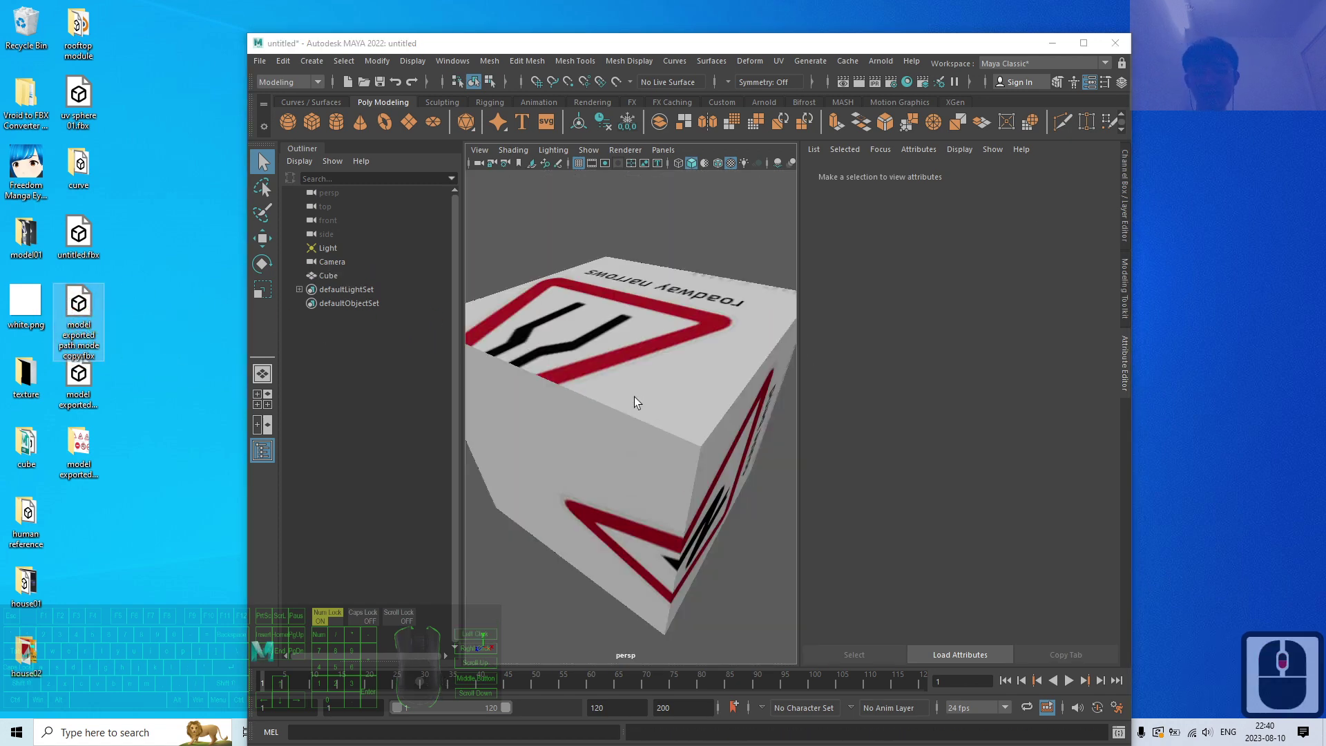
left_click(1036, 48)
- Bring up iClone 7 and import the default-export FBX as a plain white cube
left_click(794, 732)
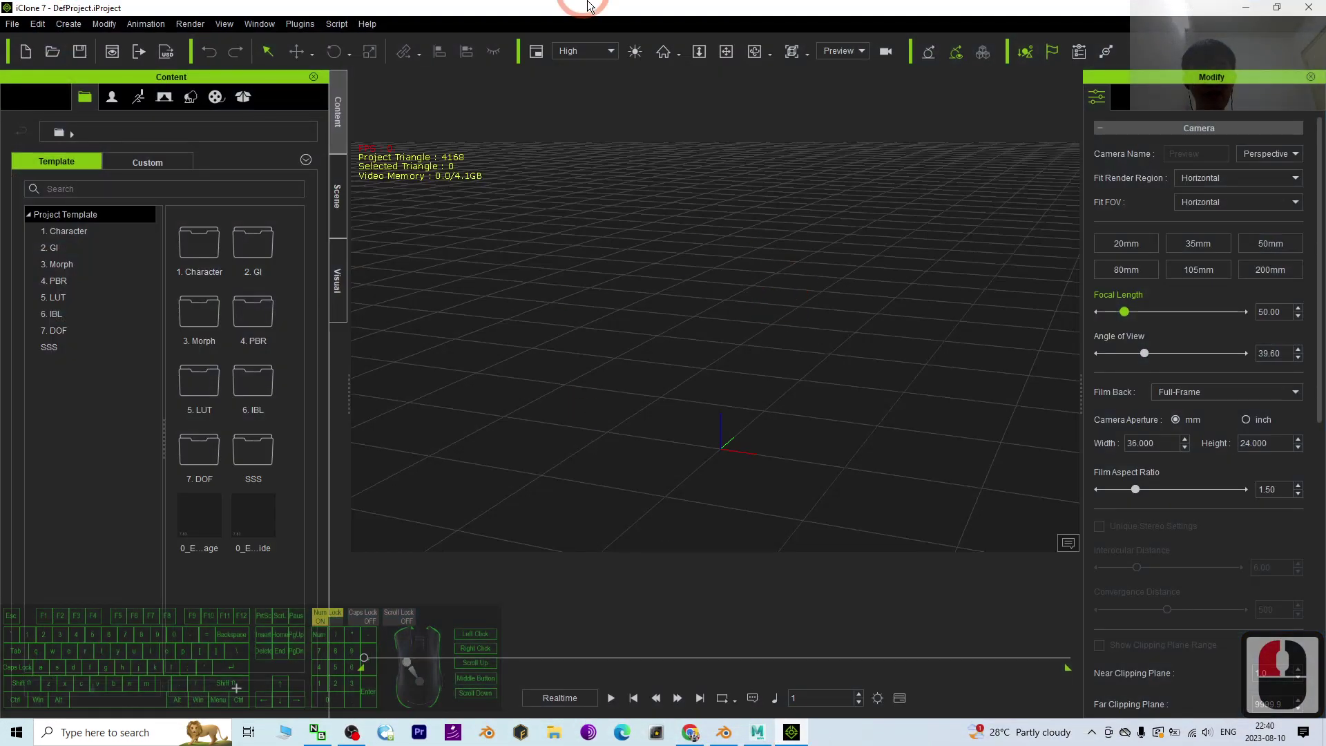
double_click(796, 49)
left_click(79, 384)
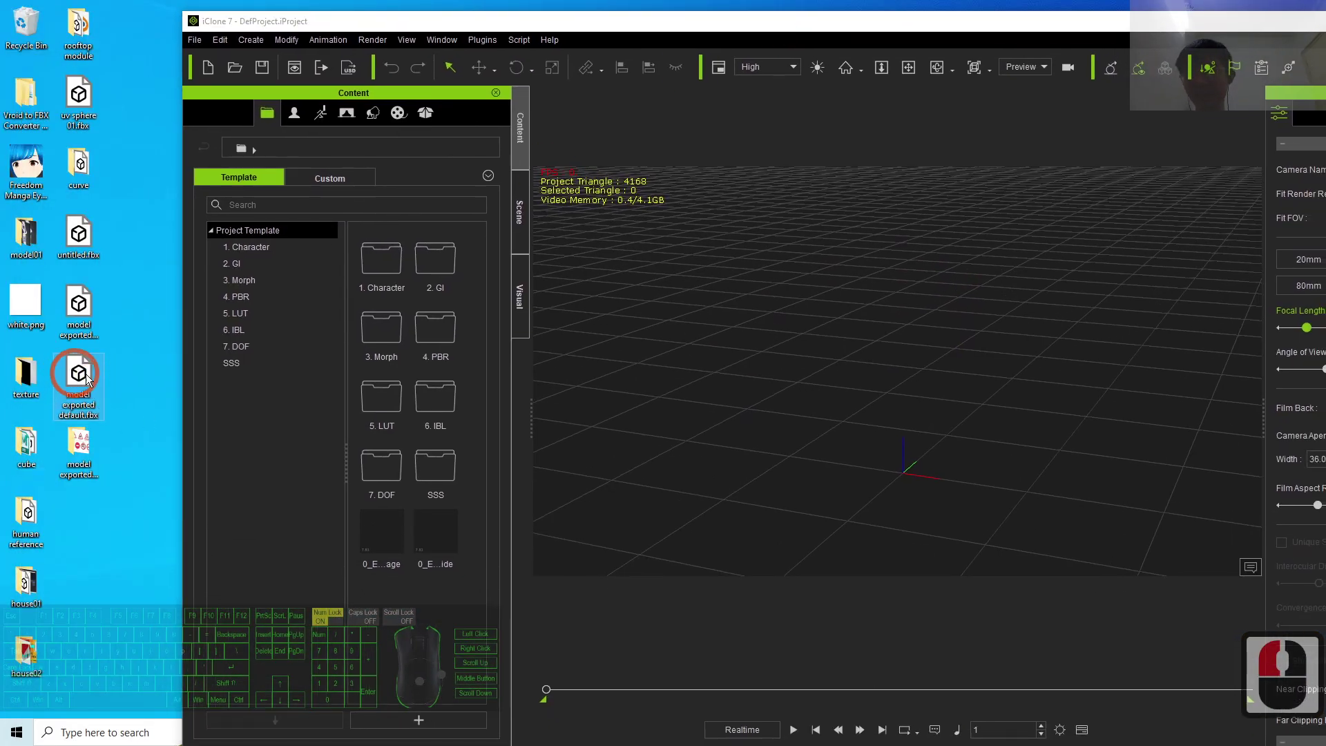
left_click_drag(95, 411, 684, 433)
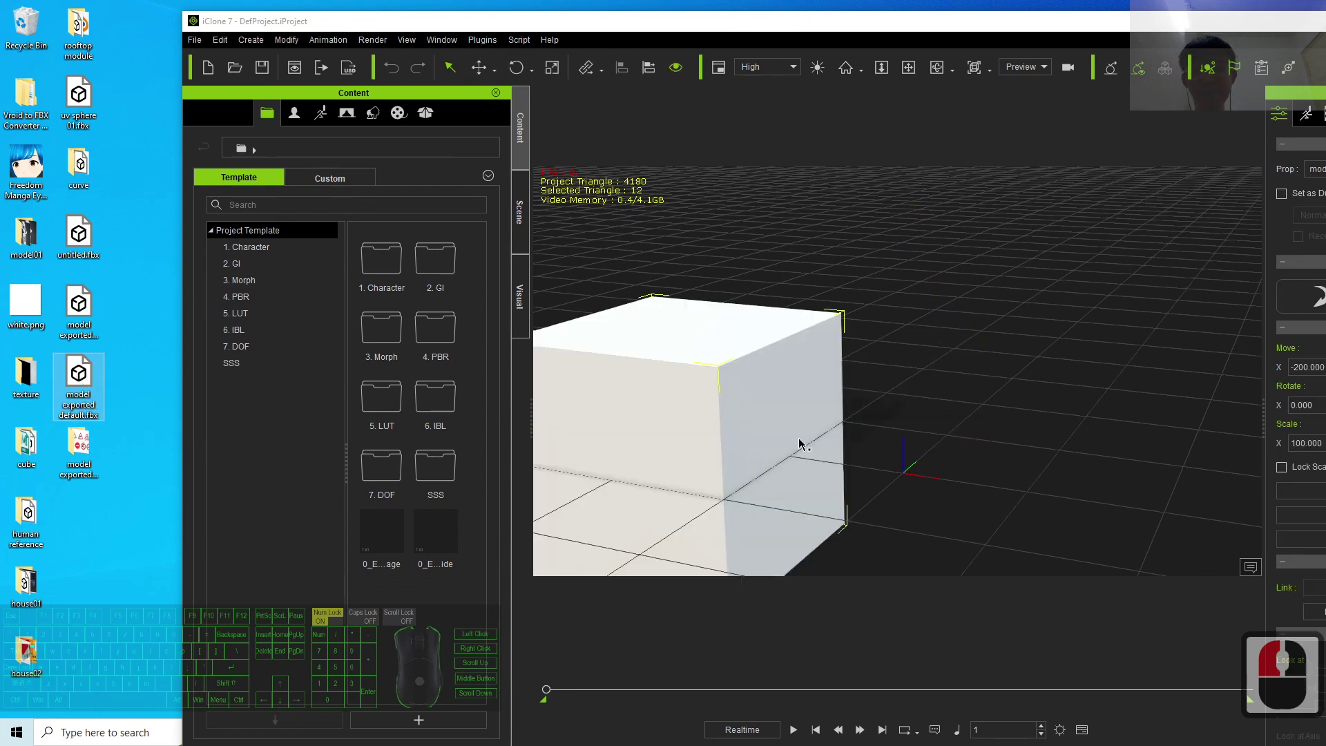
scroll(697, 410, "up", 8)
scroll(698, 410, "down", 3)
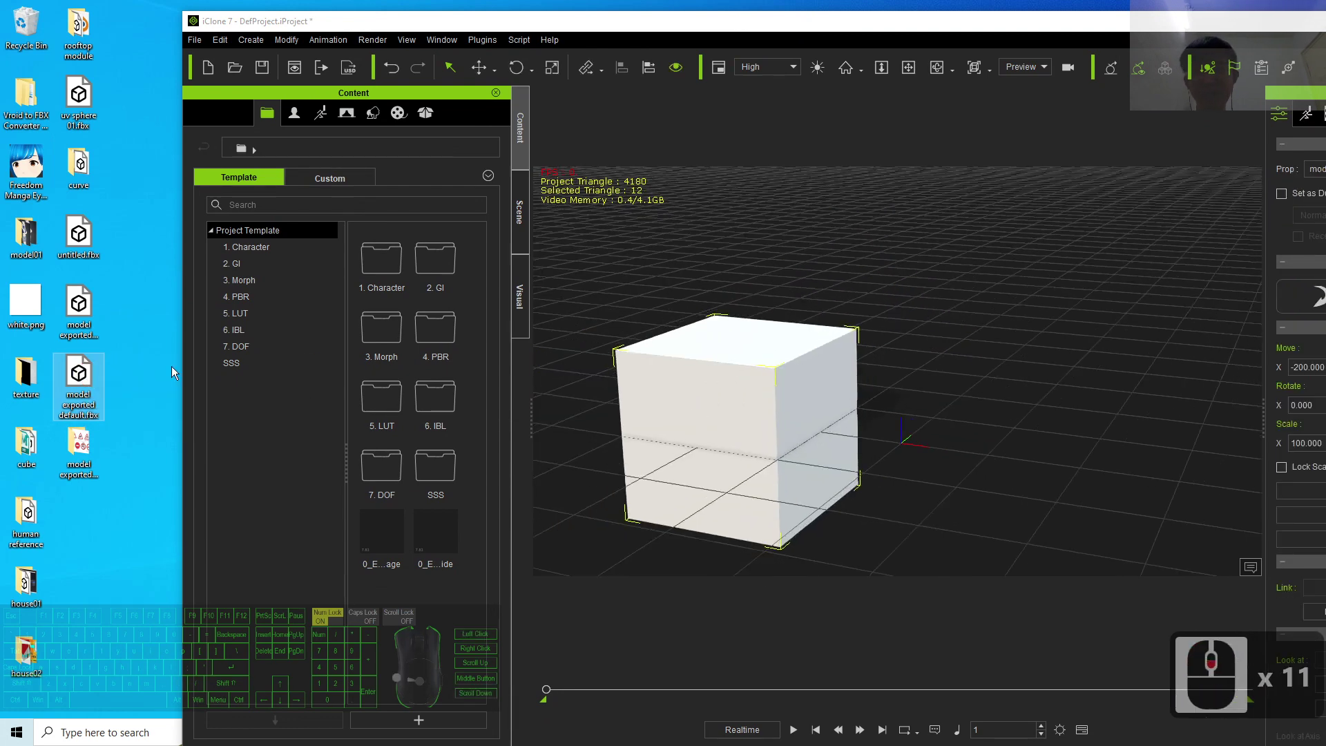
- Import the copy-mode FBX as a road-sign-textured cube beside it, deselect it, and maximize iClone
left_click(92, 324)
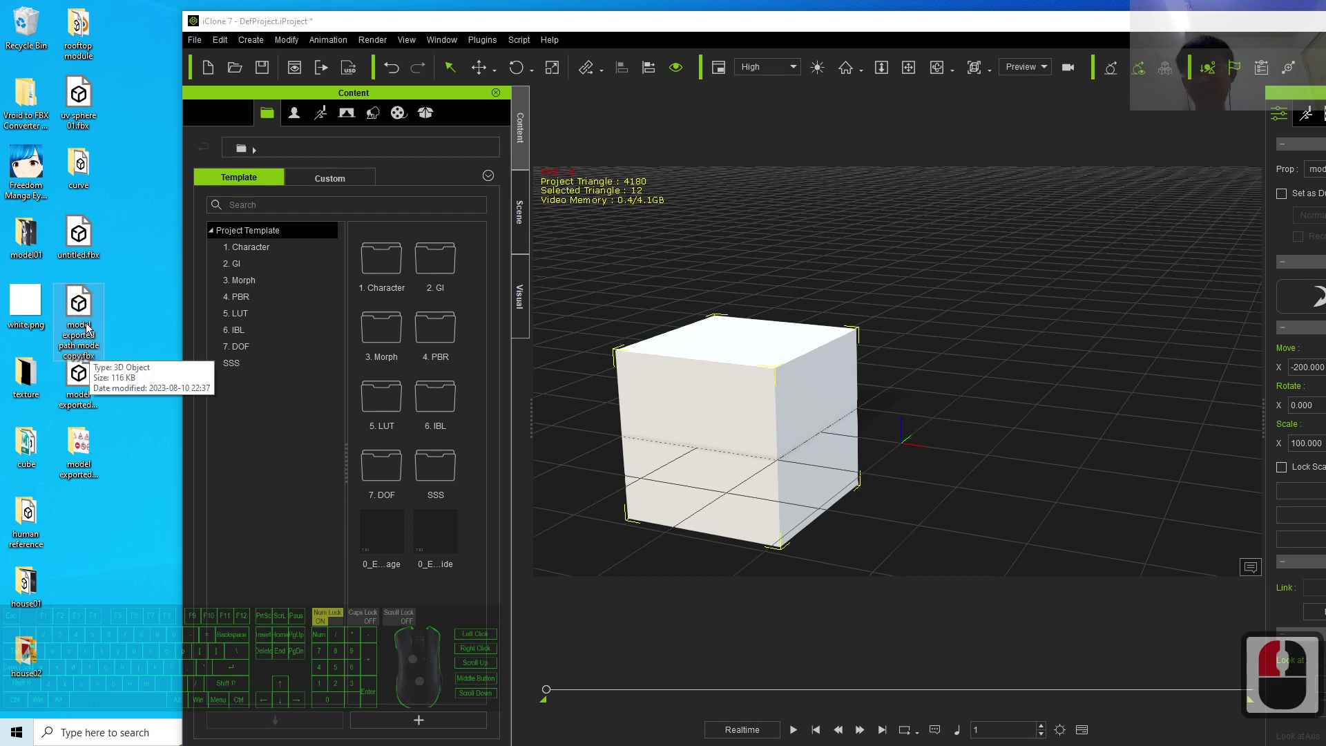
left_click_drag(78, 311, 1047, 417)
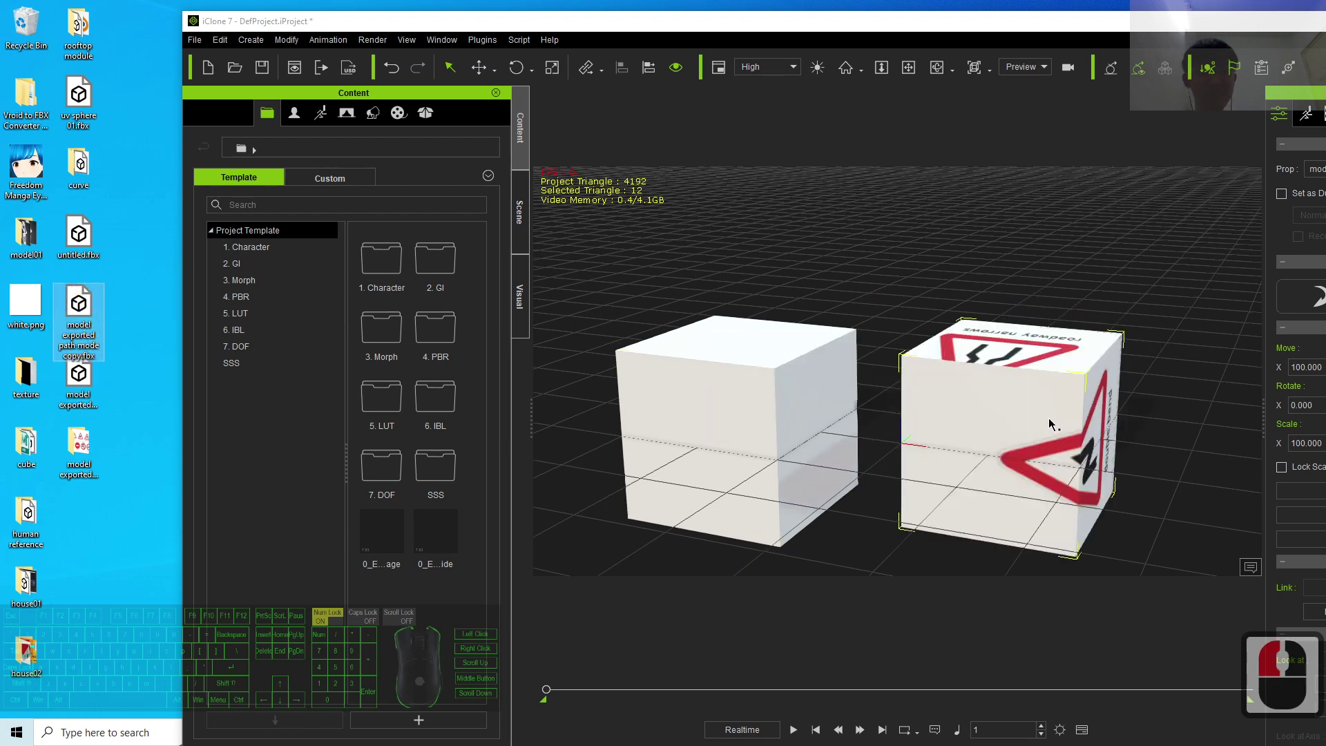
left_click(1139, 259)
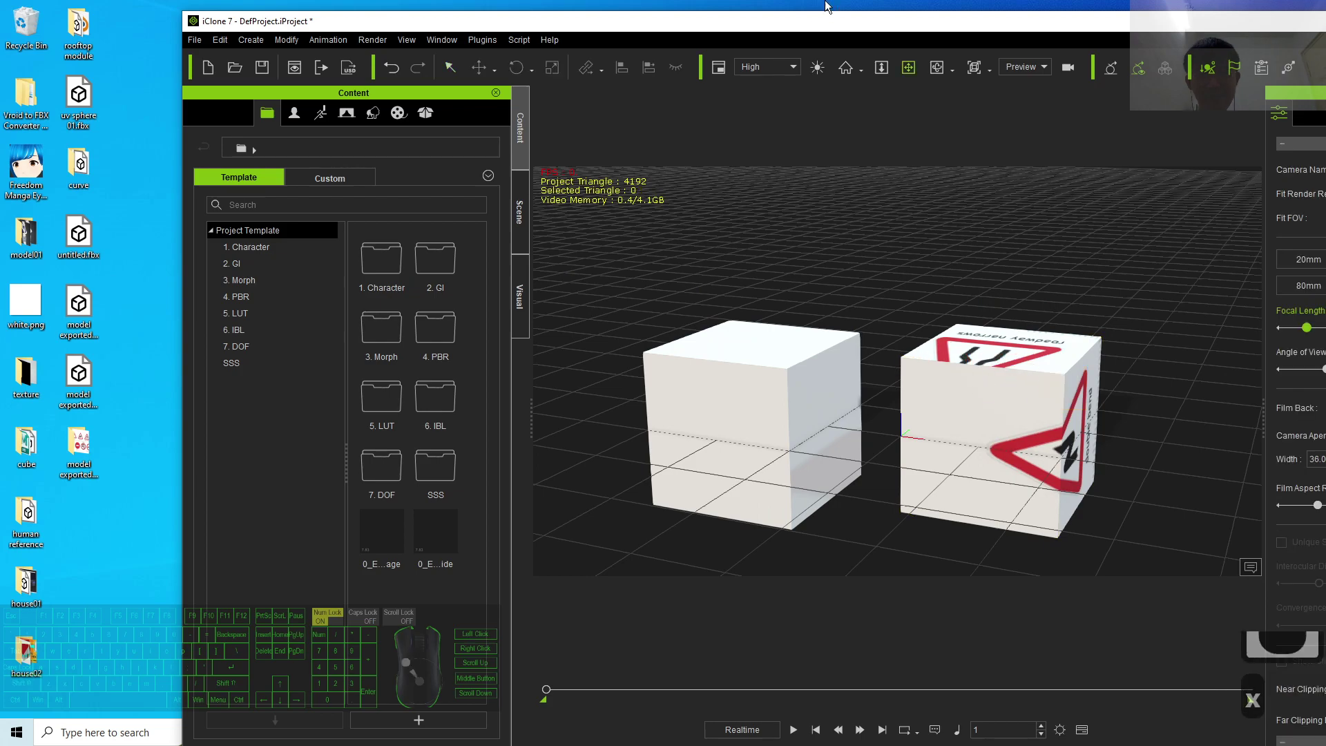
double_click(857, 24)
- Show the desktop, then bring Blender back in a smaller window
key("super+d")
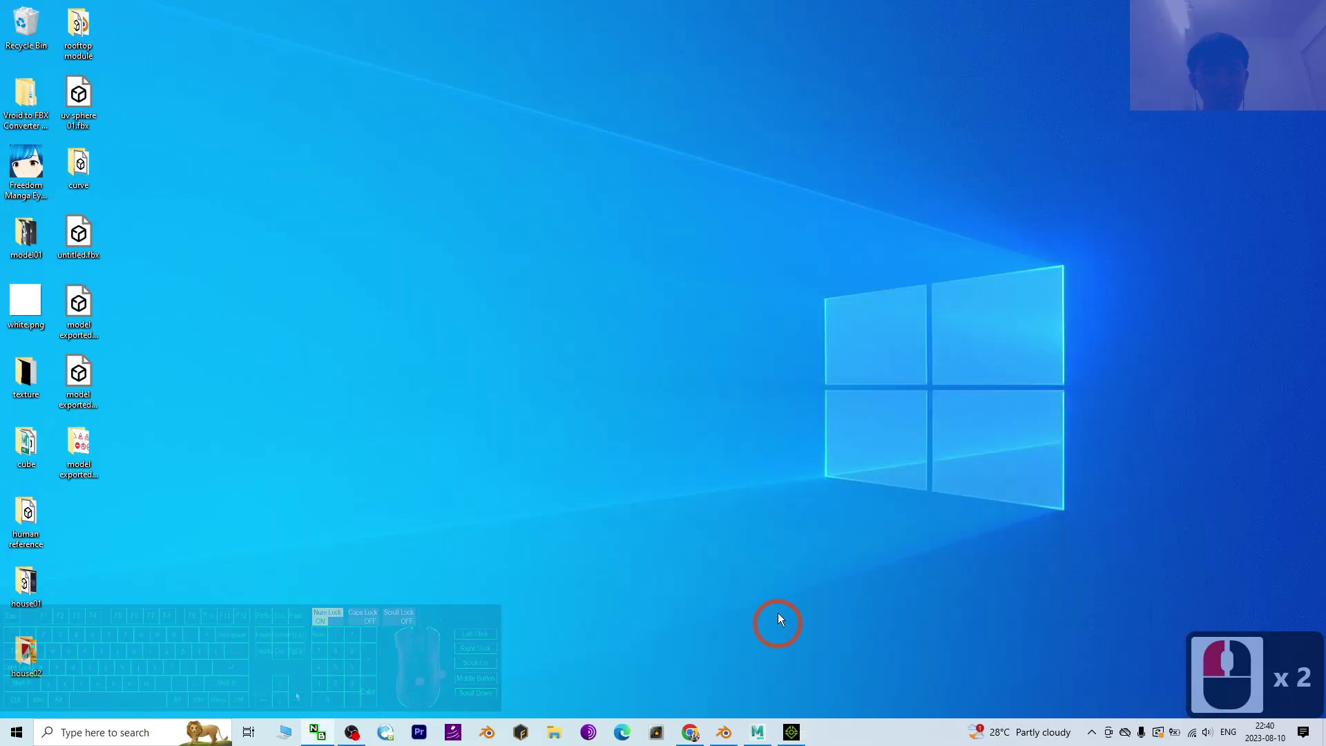
left_click(724, 732)
scroll(578, 332, "up", 2)
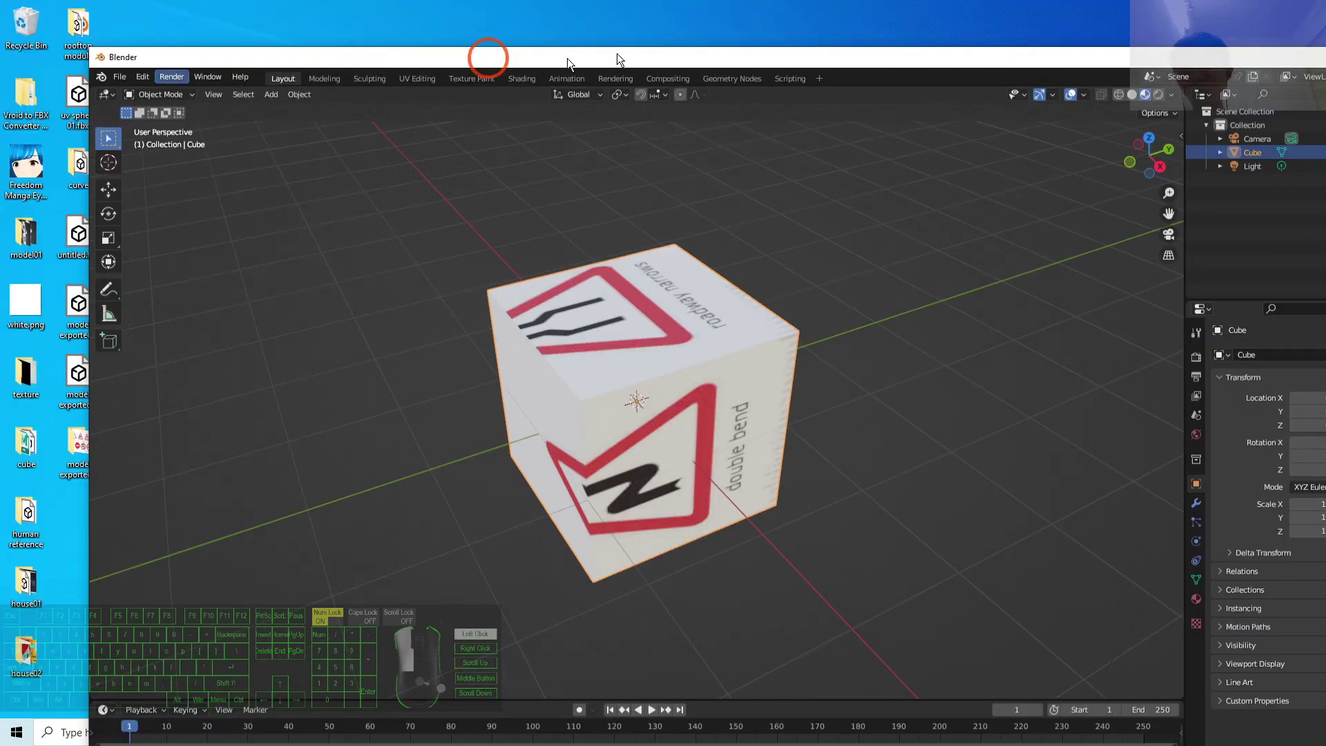
left_click_drag(488, 9, 658, 28)
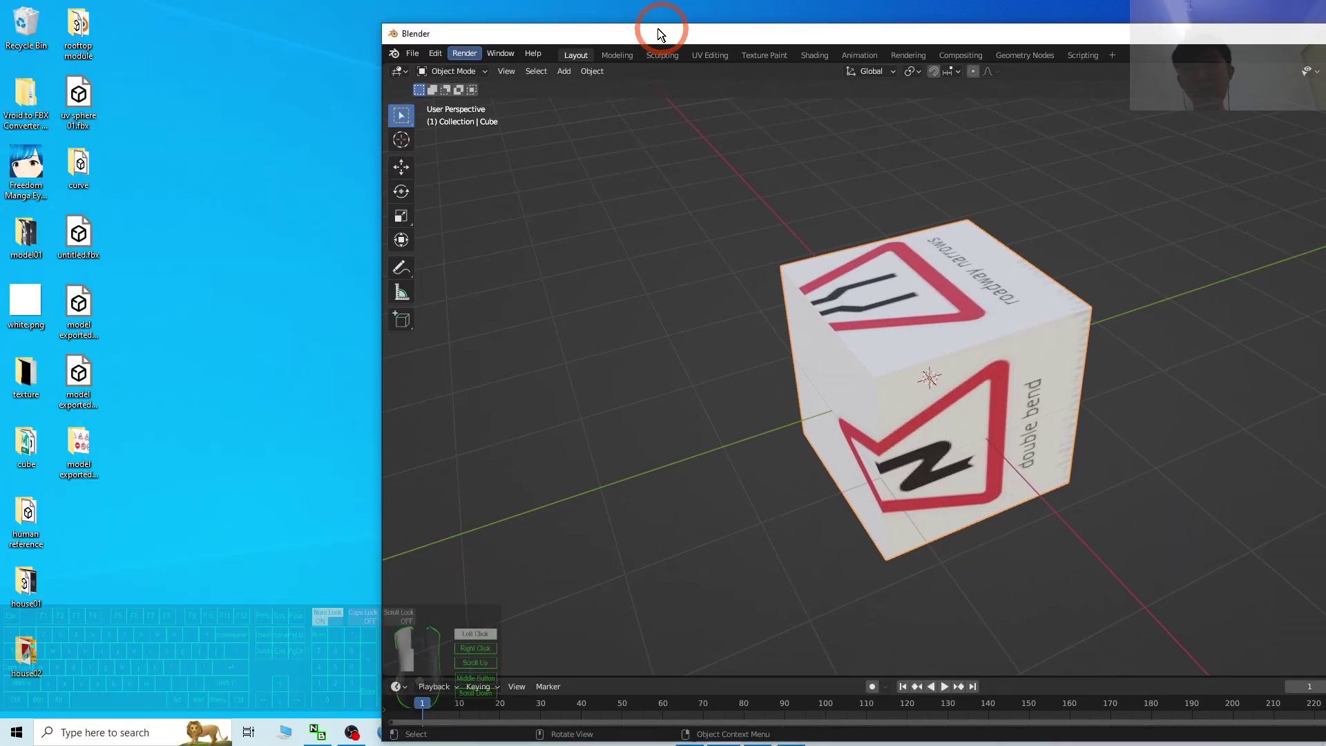
- Export the cube as model01.fbx with Path Mode Copy and Embed Textures enabled
left_click(329, 50)
mouse_move(351, 250)
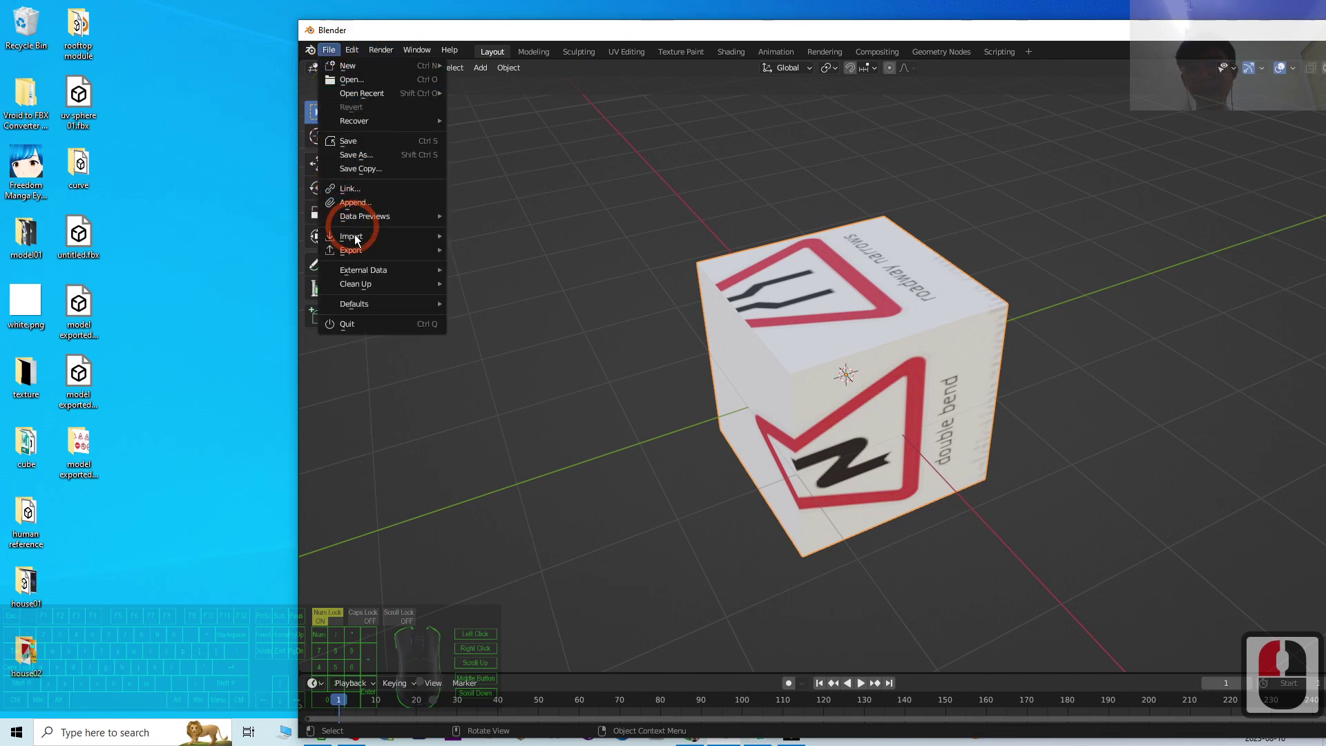
left_click(486, 387)
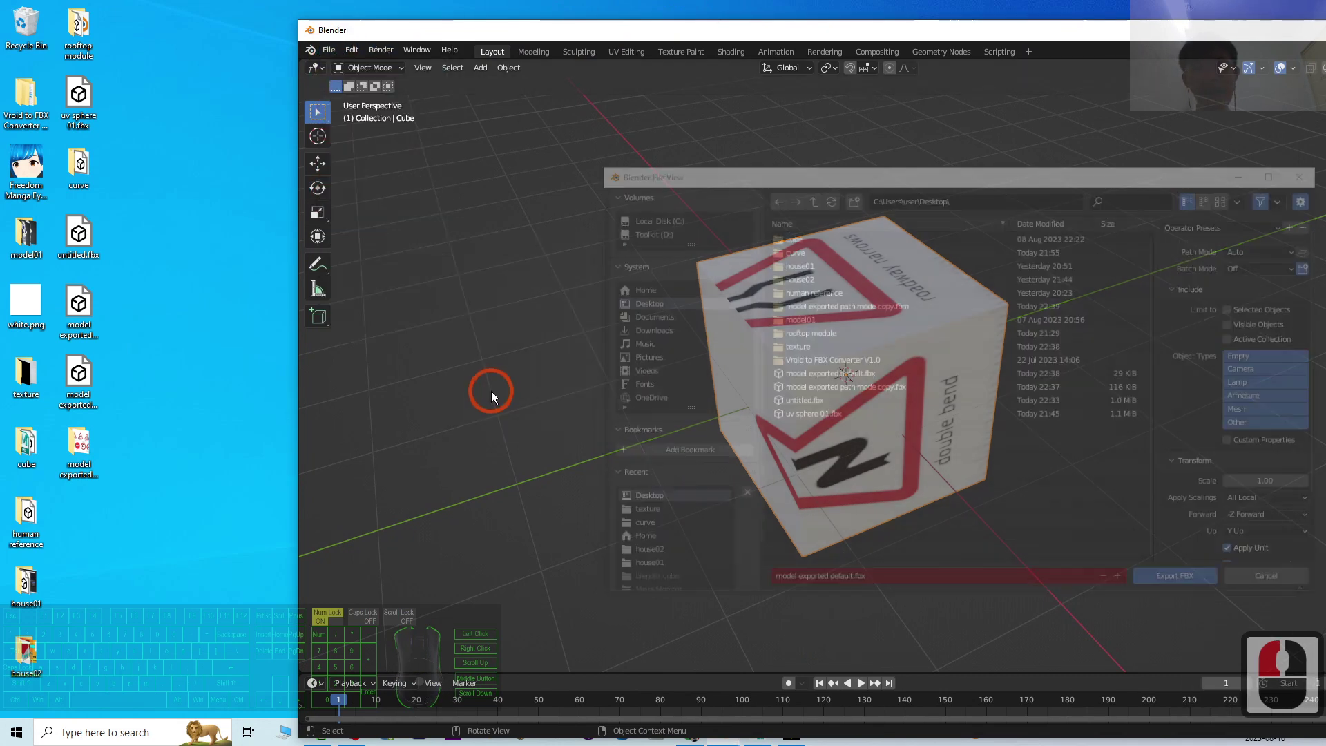
left_click_drag(862, 175, 566, 195)
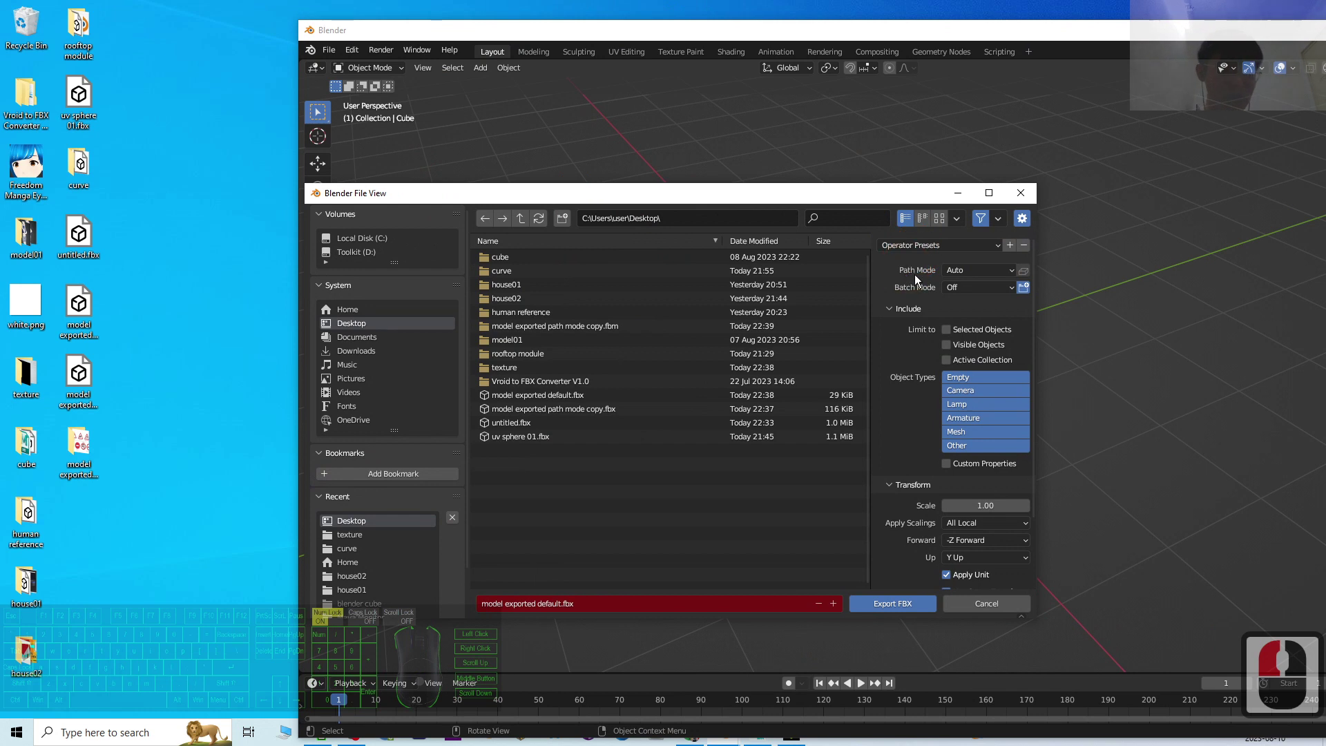
left_click(980, 270)
left_click(964, 363)
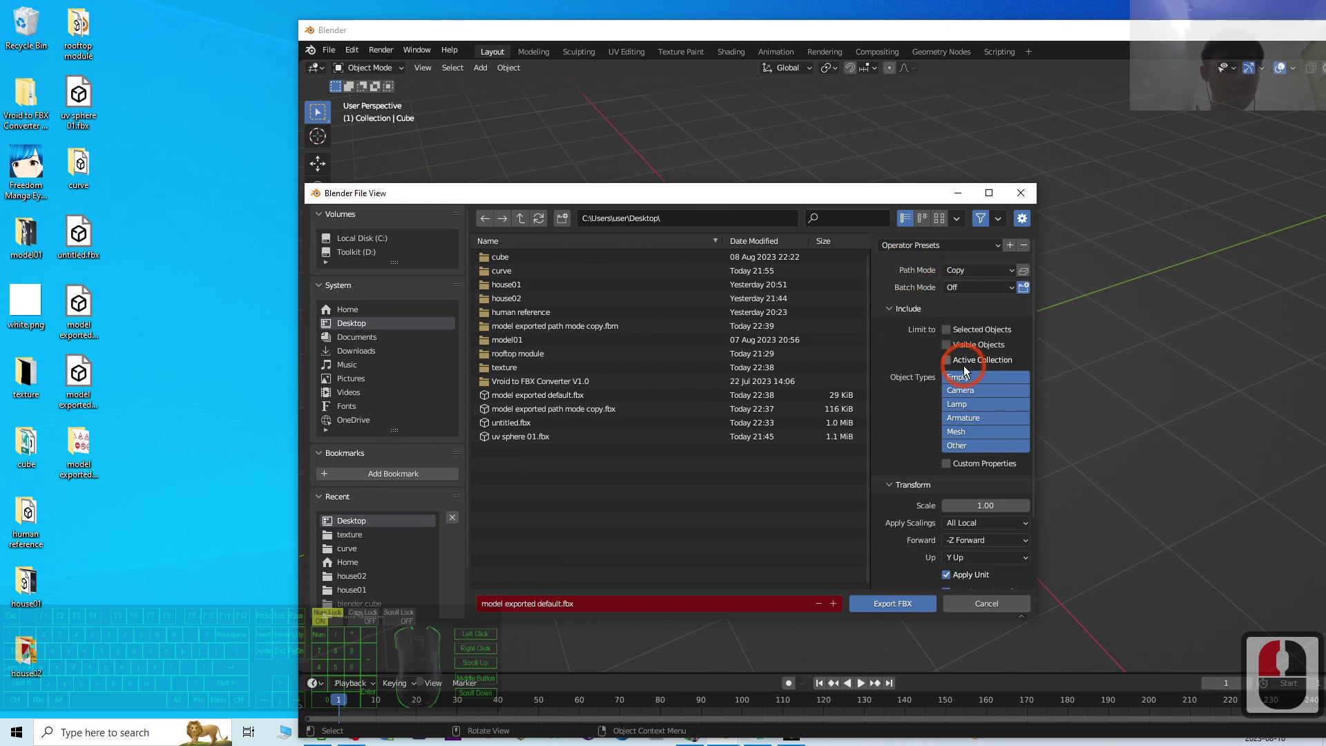
left_click(1023, 271)
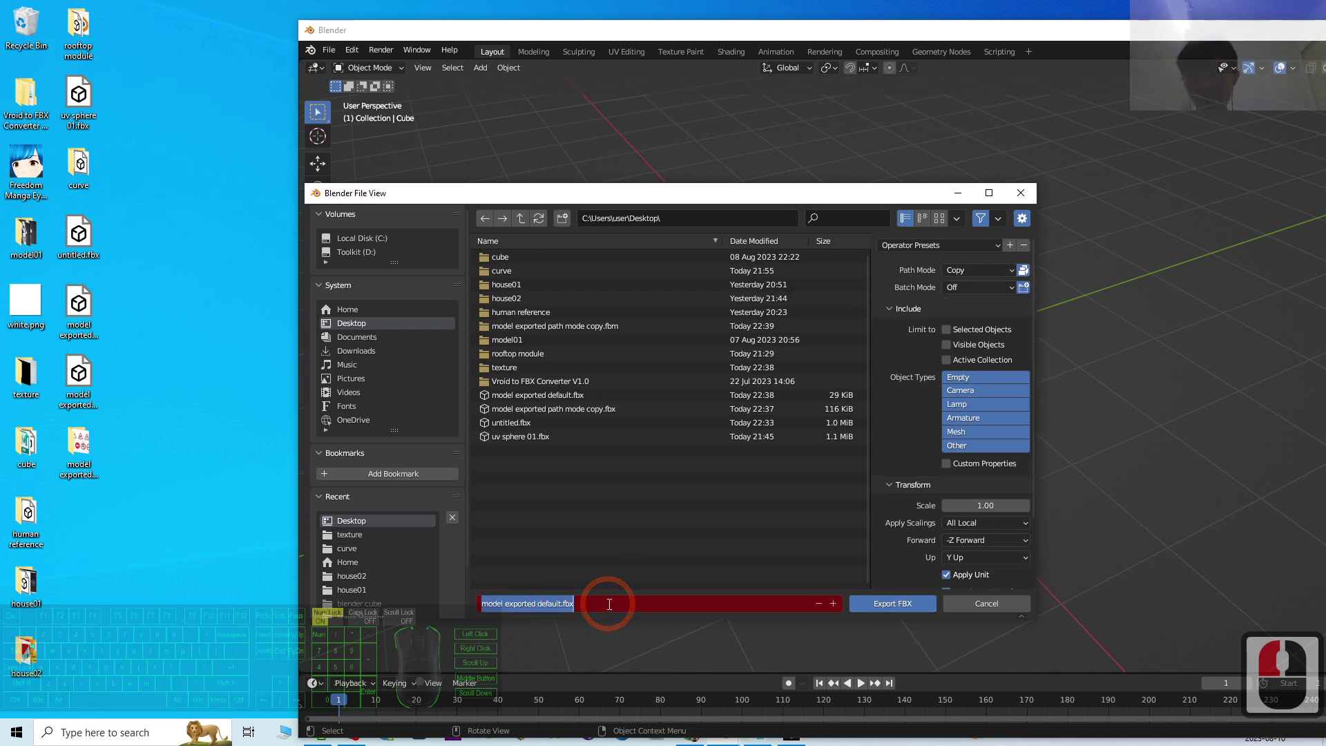
type("model")
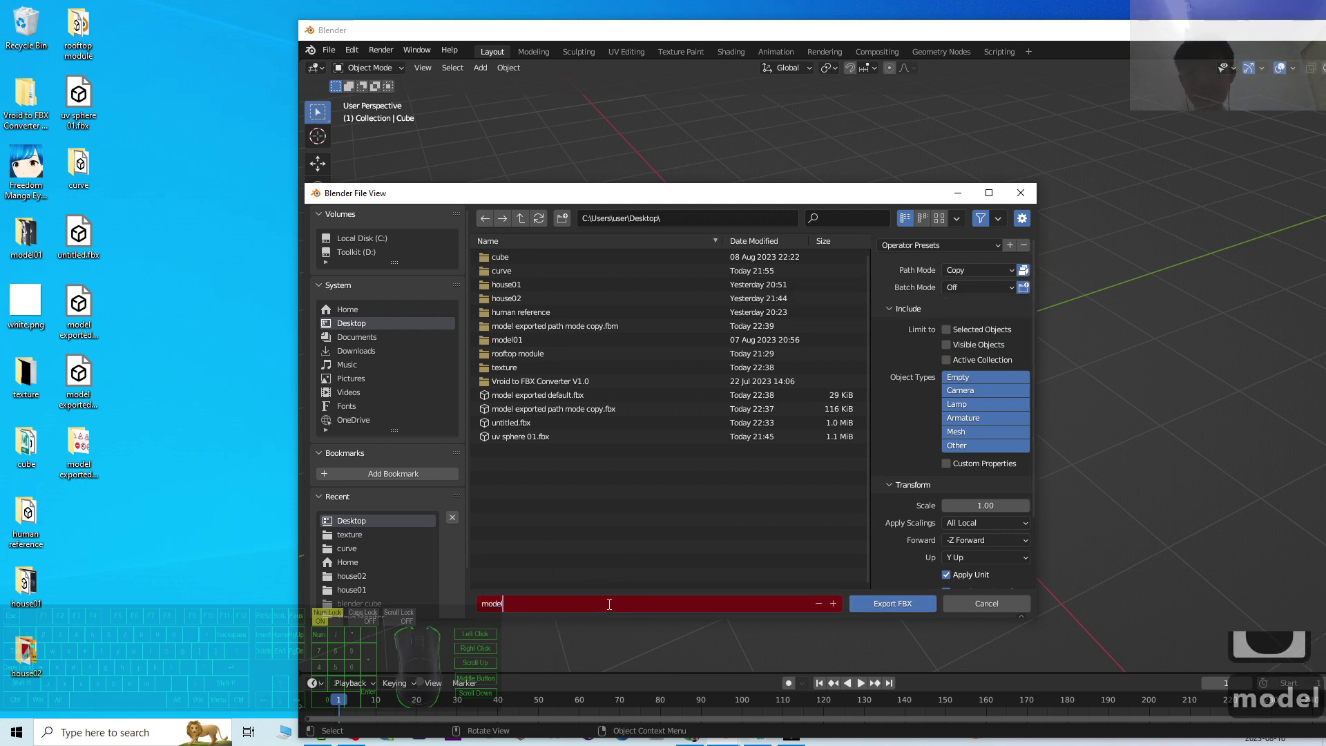
type("01.fbx")
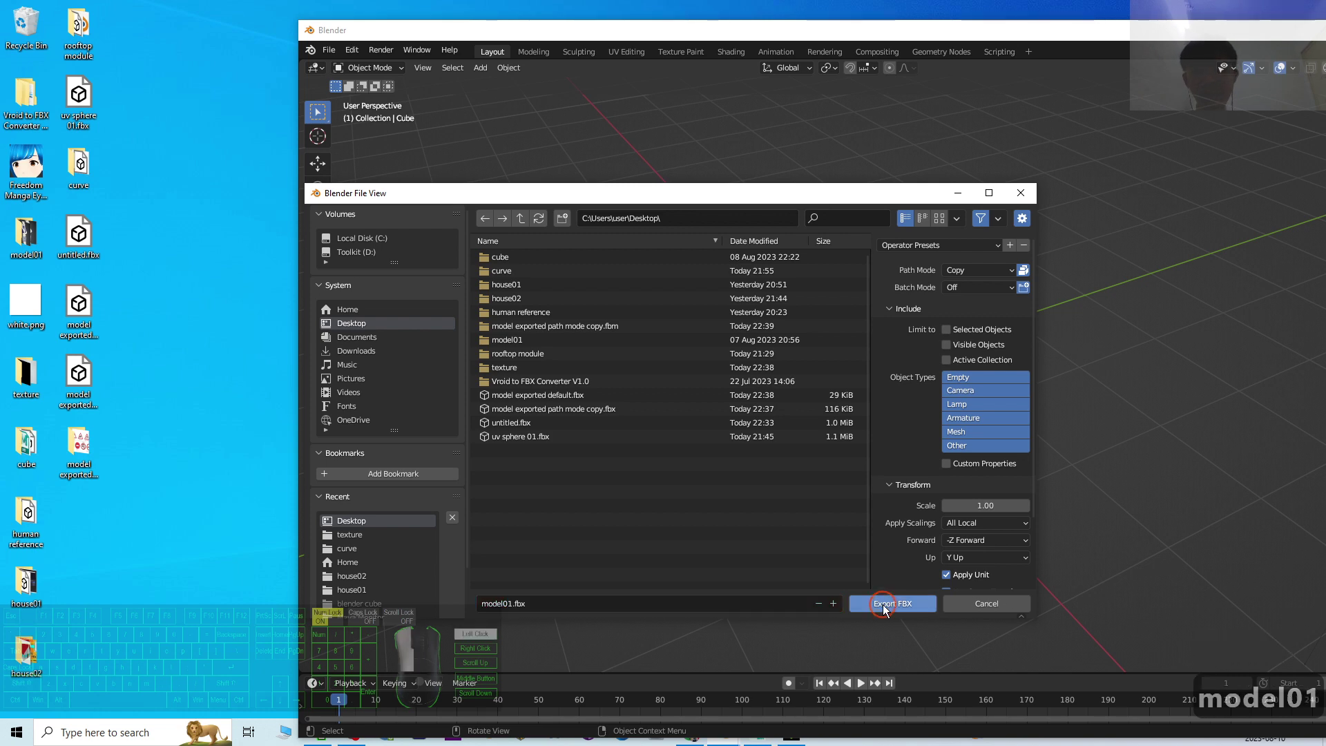
left_click(882, 604)
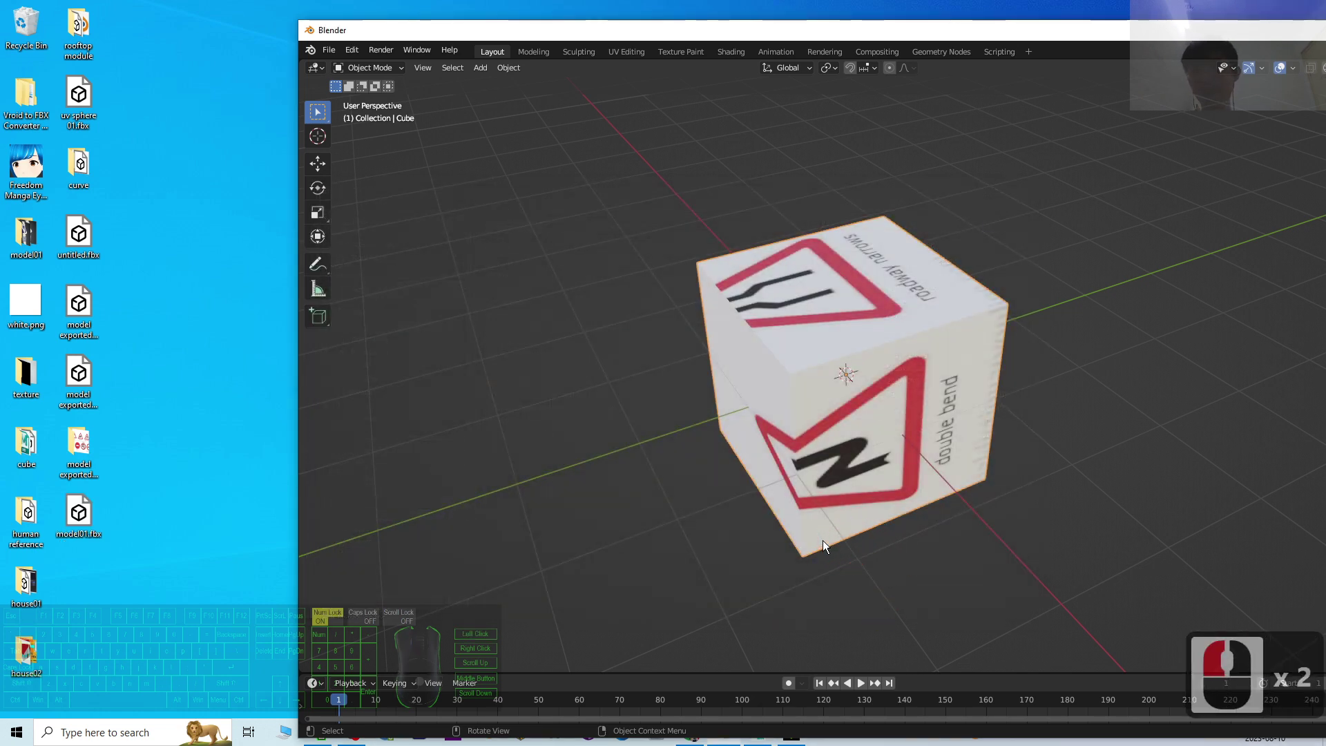
- Open model01.fbx in 3D Viewer, rotate the cube to check its road-sign textures, then close it
double_click(79, 513)
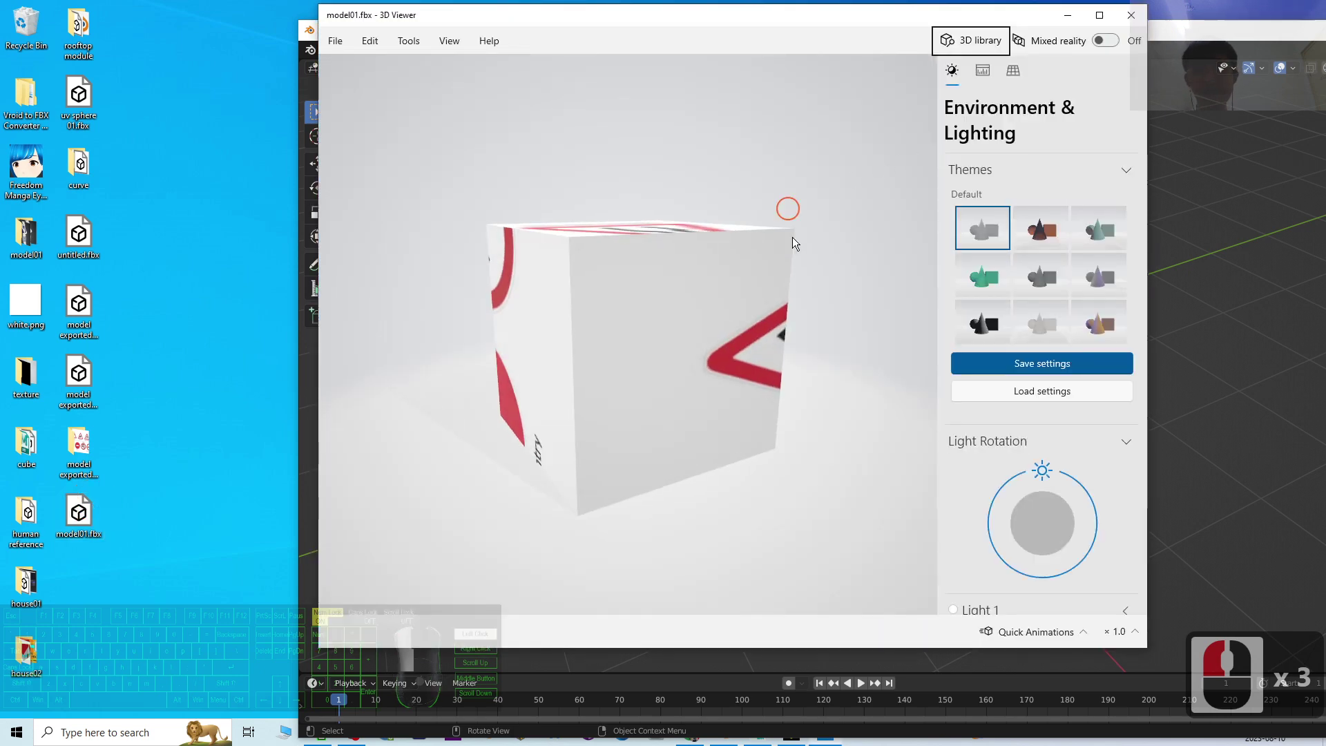
left_click_drag(793, 213, 698, 264)
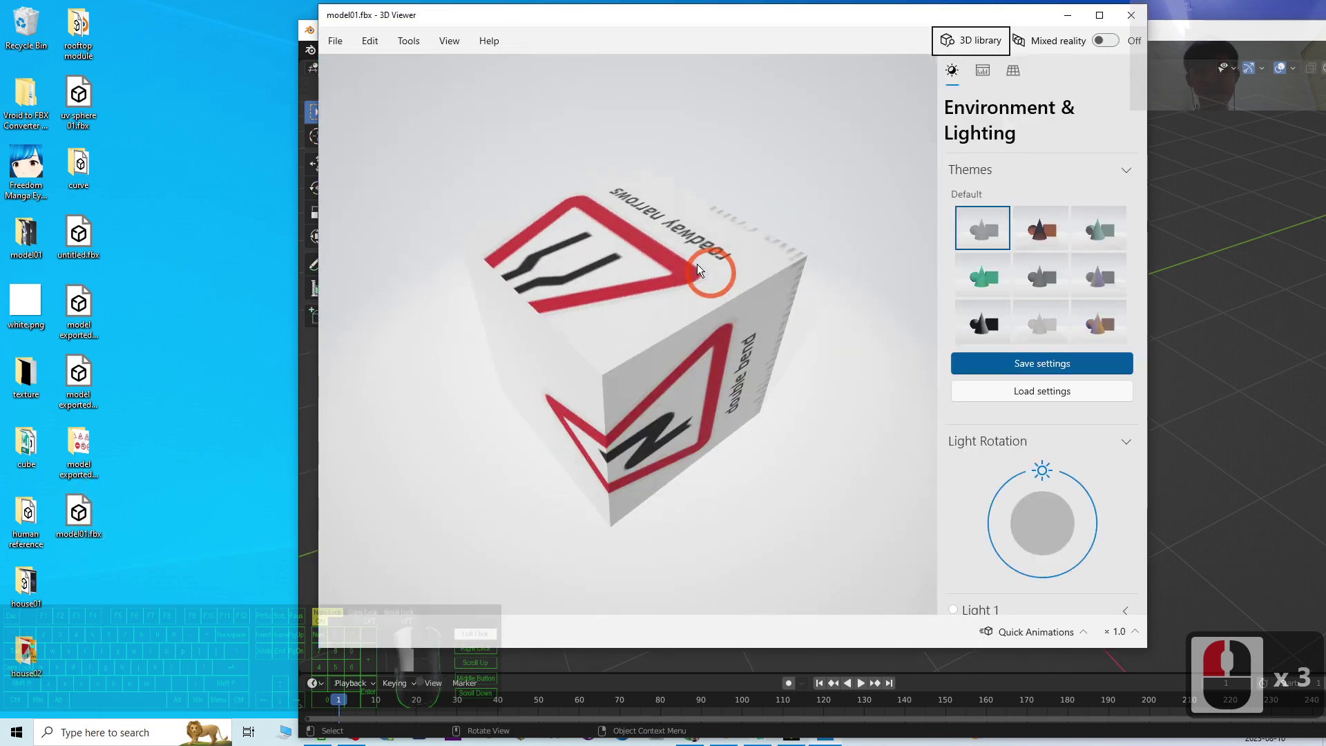
left_click(1130, 15)
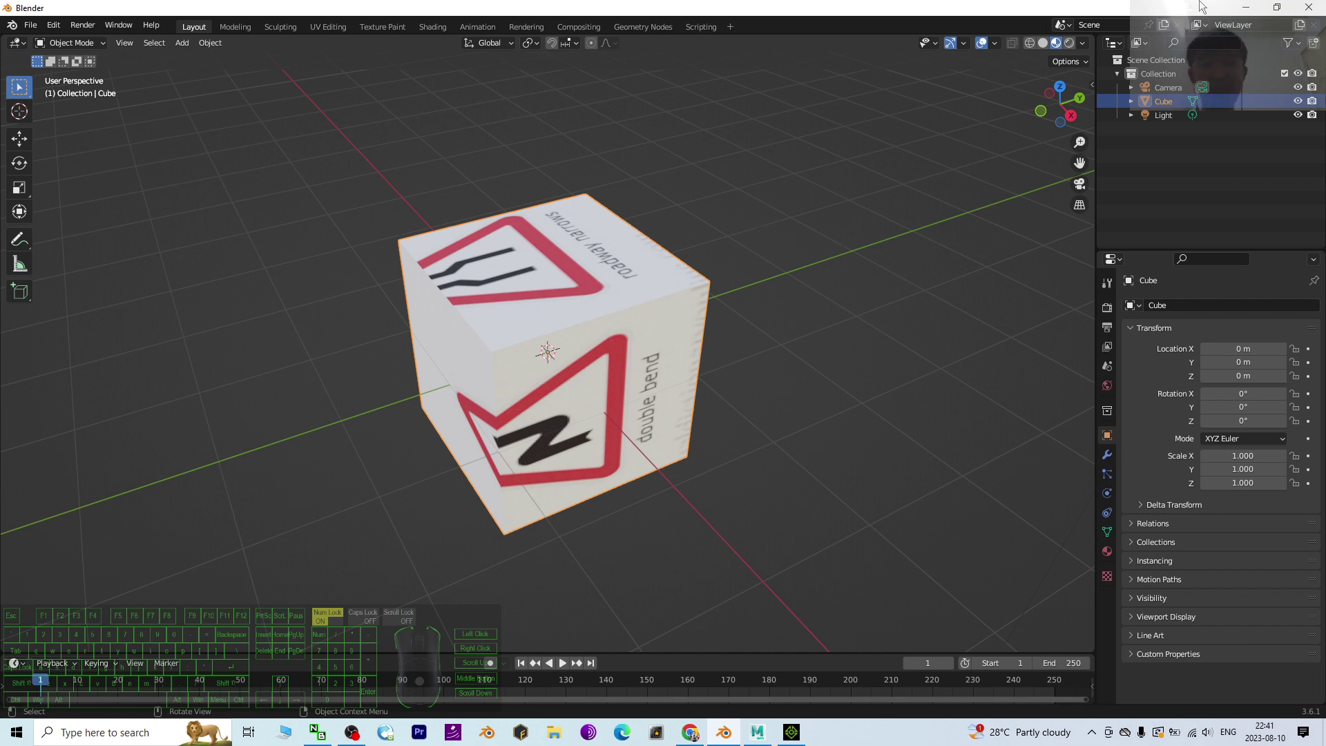
- Orbit the Blender viewport around the cube to inspect its textures, including the top face
mouse_move(913, 207)
middle_mouse_down()
mouse_move(921, 428)
mouse_move(699, 444)
mouse_move(574, 474)
mouse_move(851, 385)
mouse_move(741, 405)
mouse_move(651, 397)
mouse_move(880, 377)
mouse_move(627, 360)
middle_mouse_up()
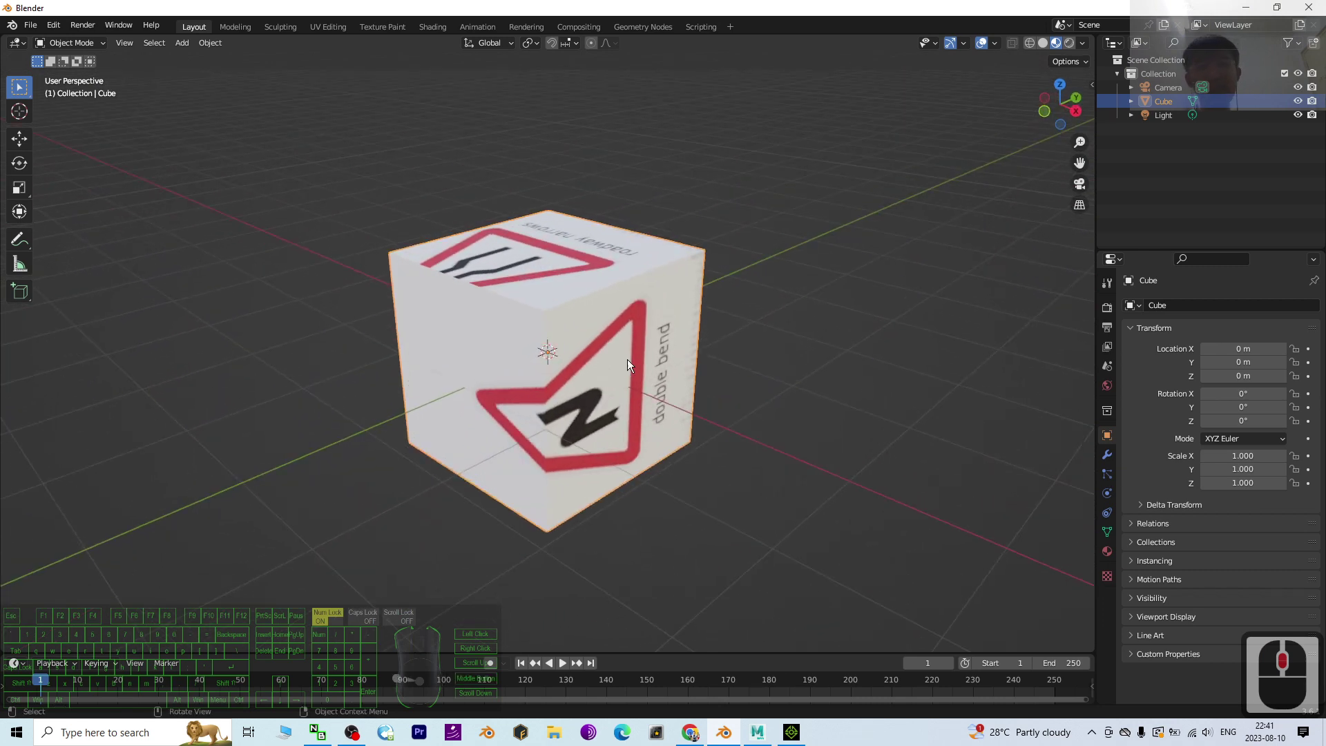
middle_click_drag(485, 286, 529, 313)
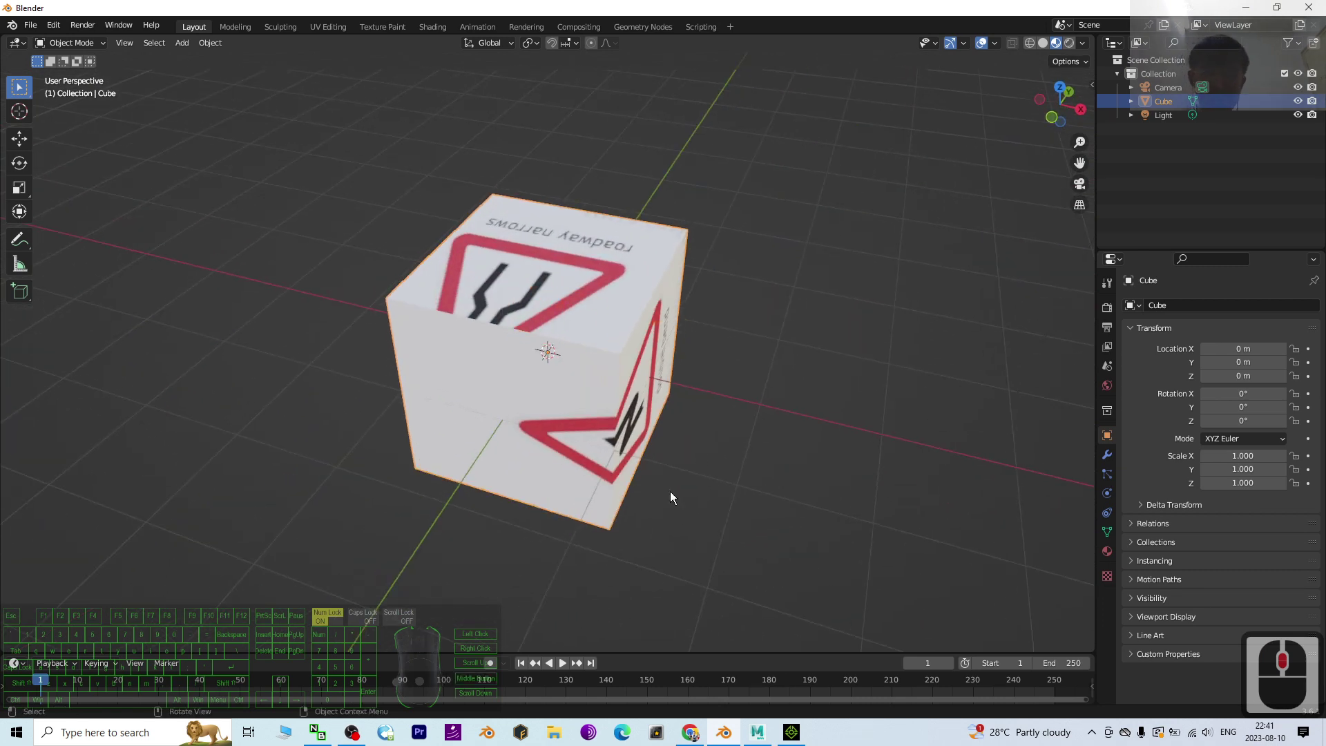
left_click(792, 733)
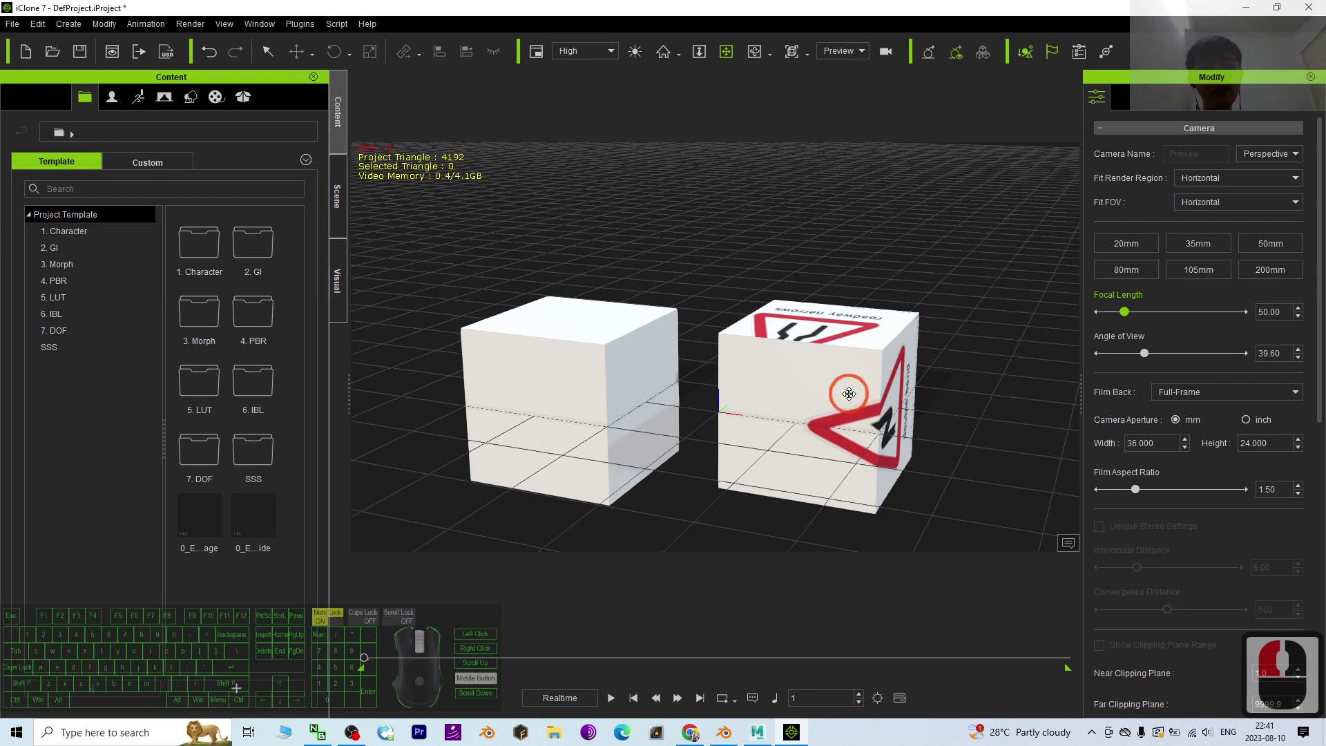
left_click_drag(850, 390, 727, 415)
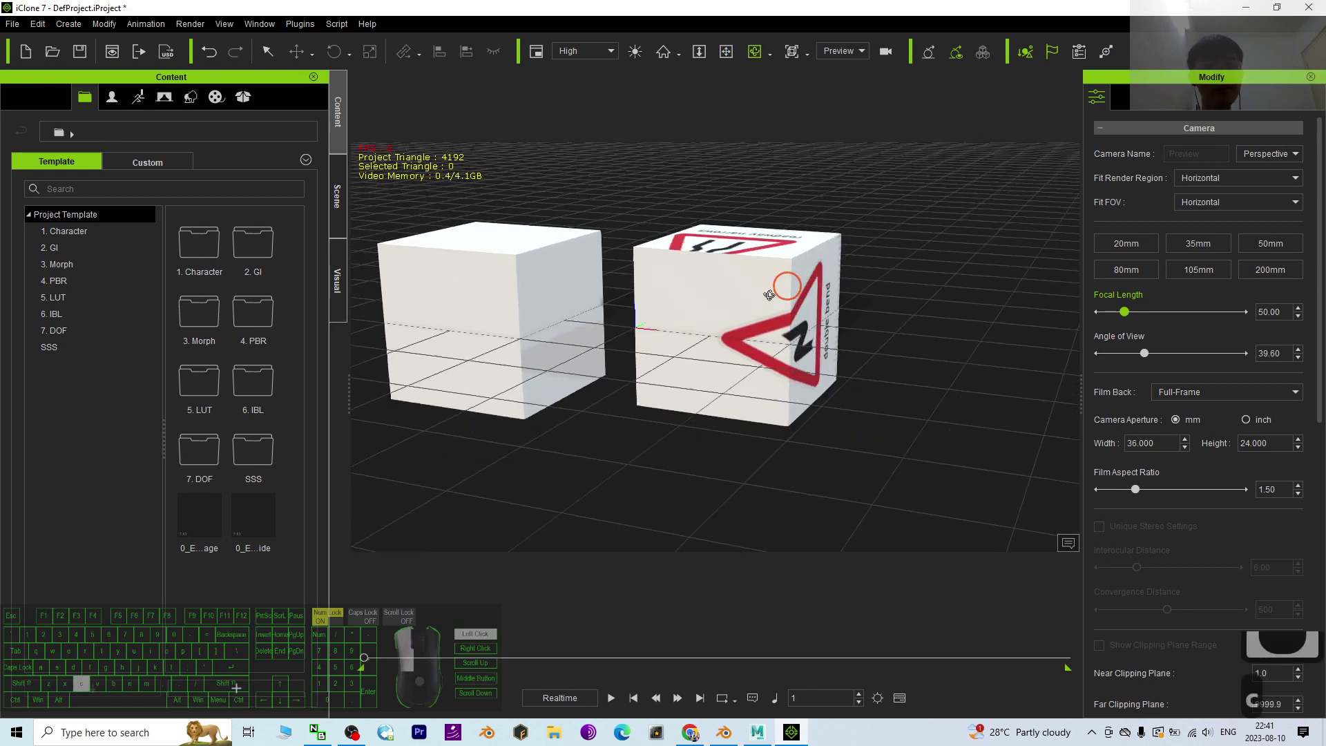
left_click(761, 733)
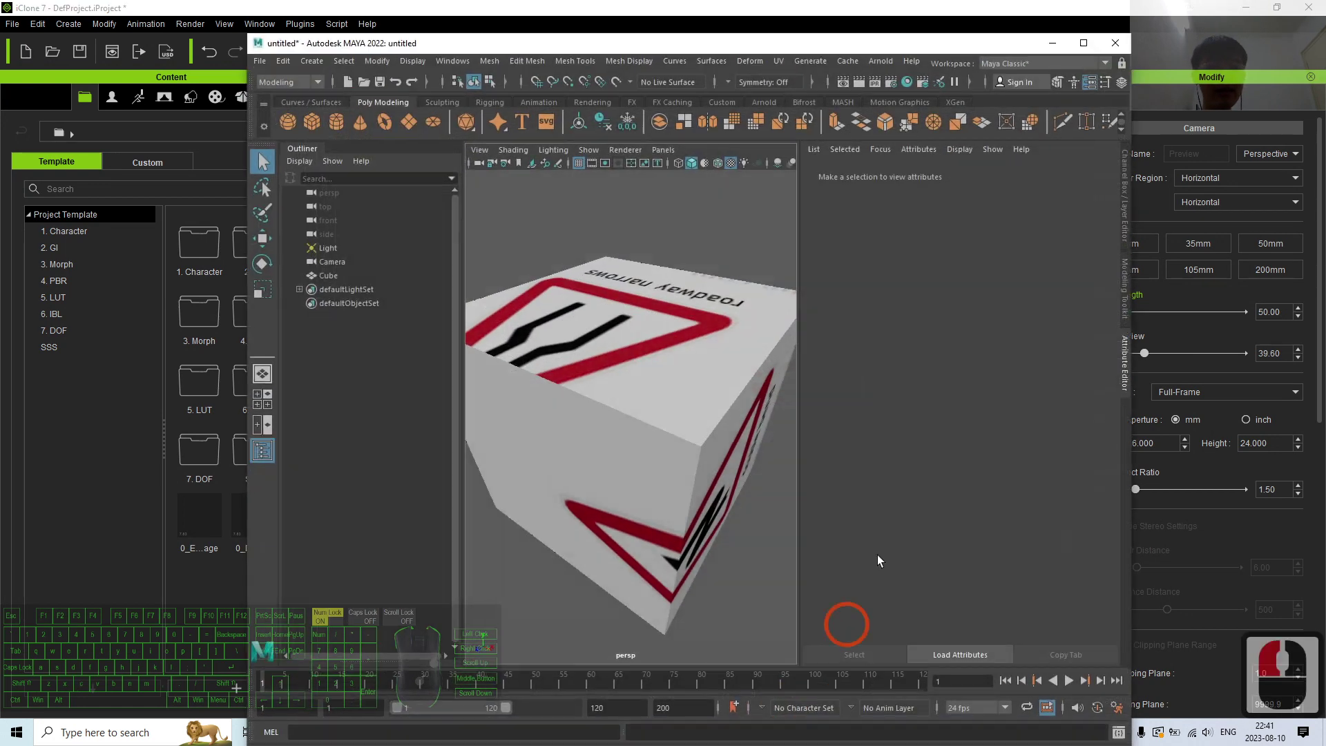
double_click(664, 43)
scroll(809, 381, "down", 7)
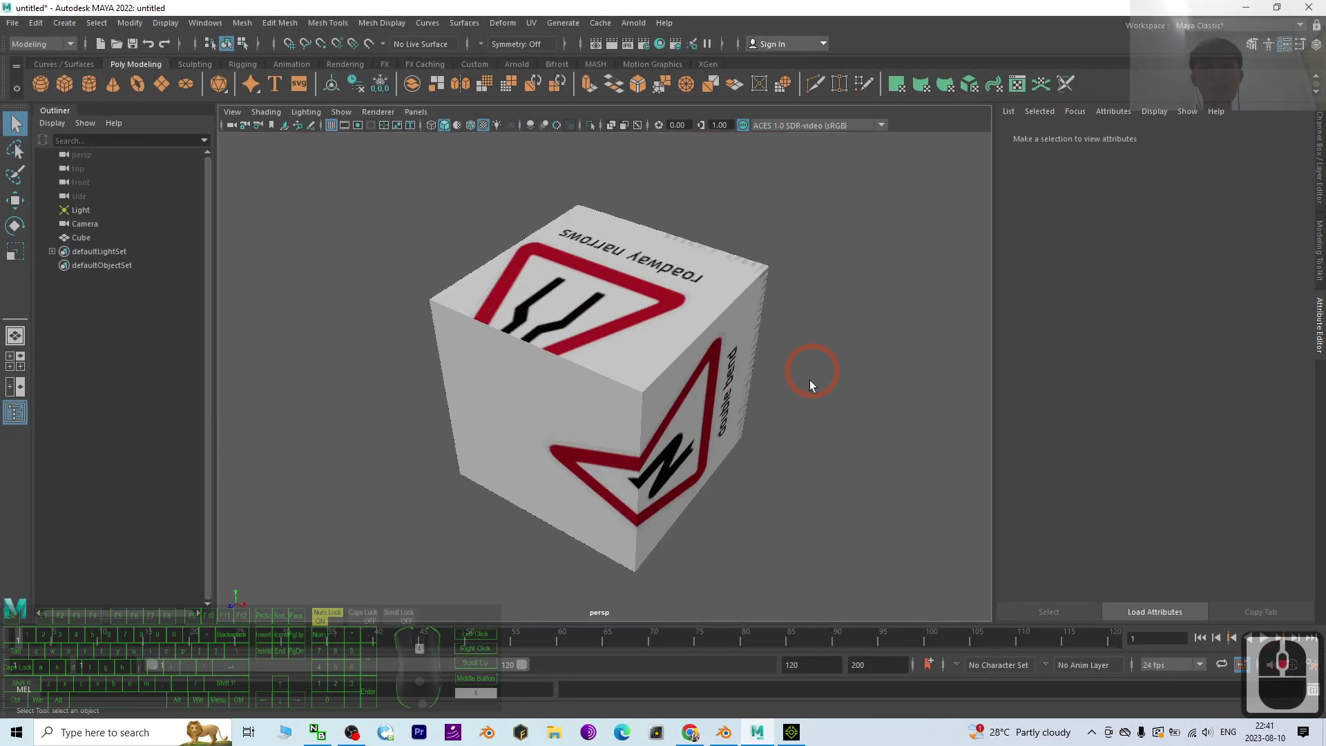
scroll(763, 394, "up", 2)
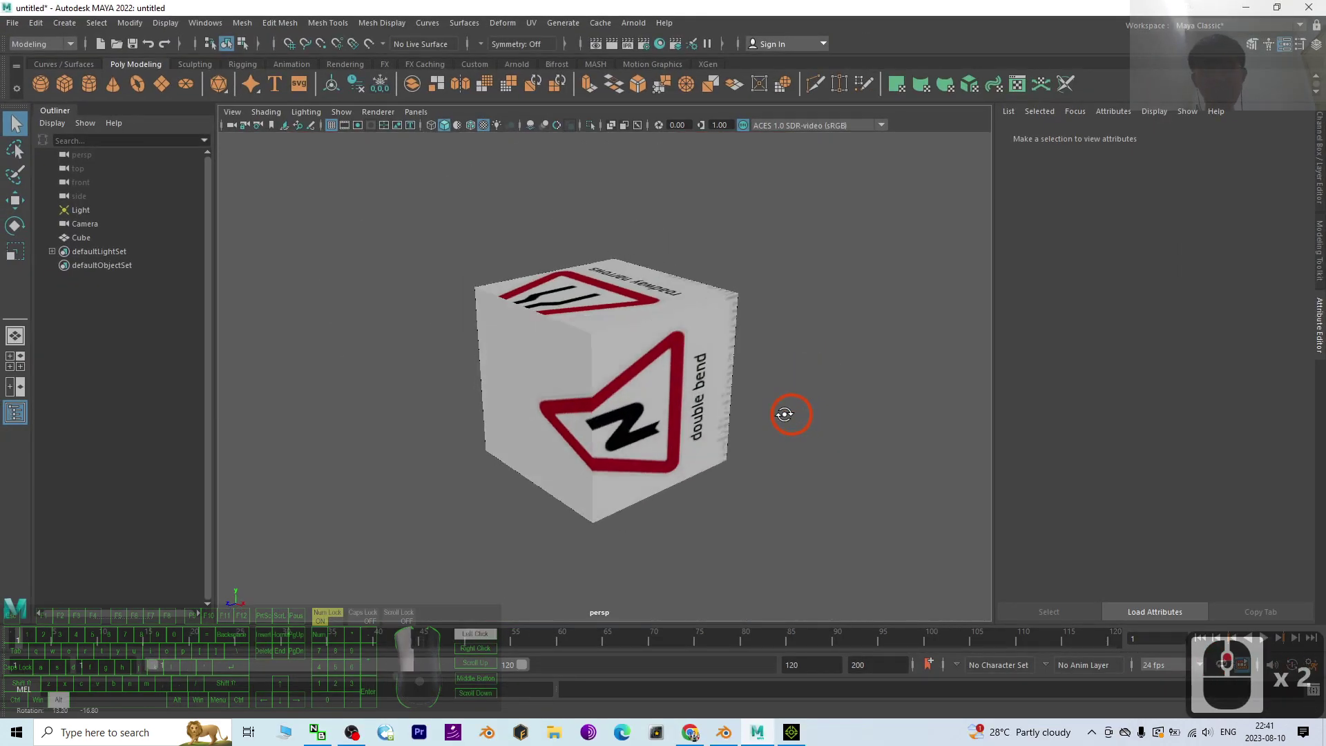
left_click_drag(825, 443, 793, 405, "alt")
scroll(581, 420, "up", 2)
mouse_move(580, 420)
left_mouse_down("alt")
mouse_move(788, 425)
mouse_move(653, 414)
mouse_move(519, 431)
left_mouse_up("alt")
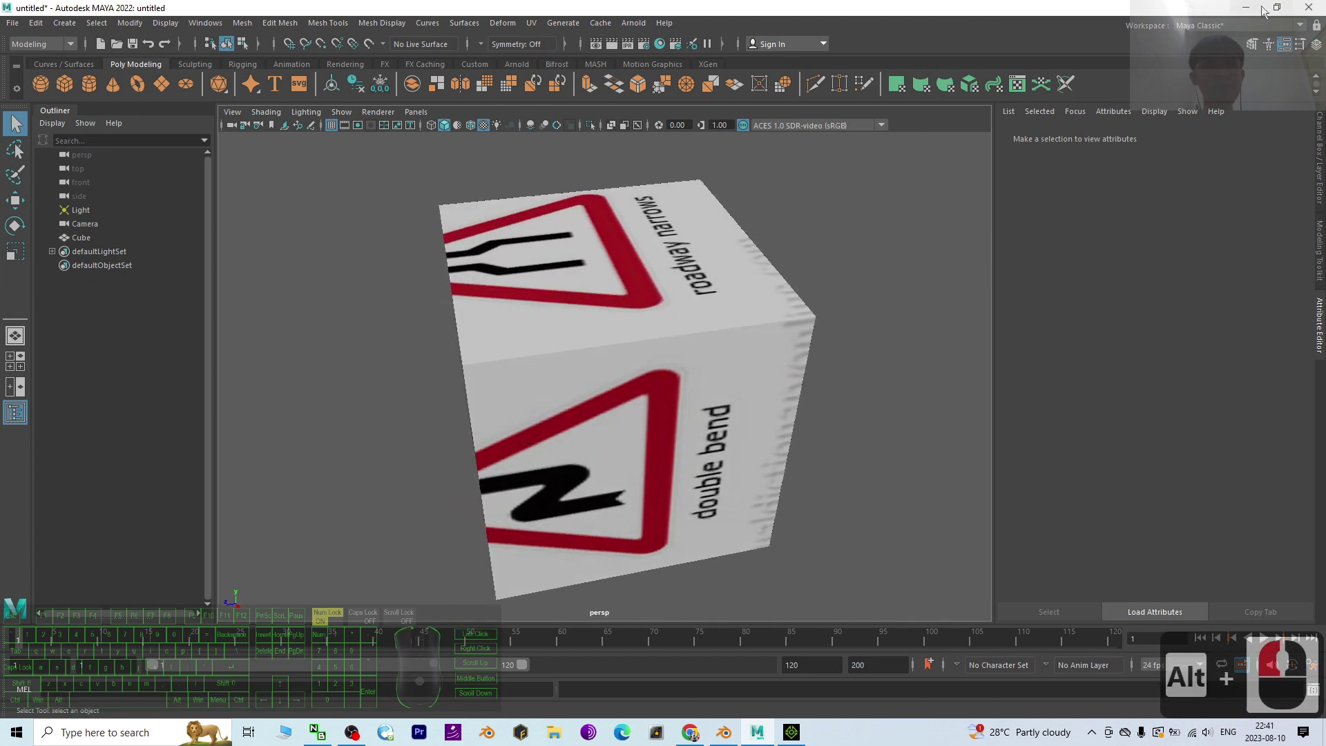
key("alt+Tab")
left_click_drag(936, 330, 881, 373)
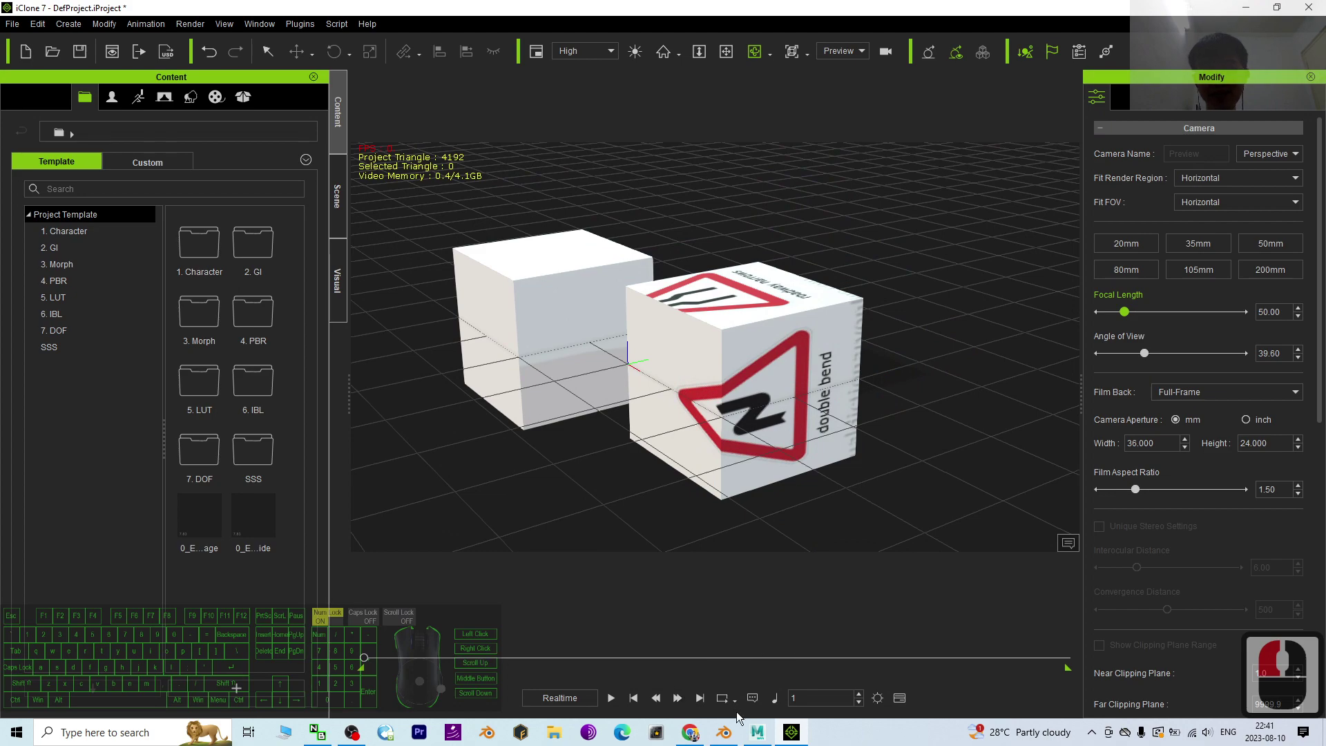